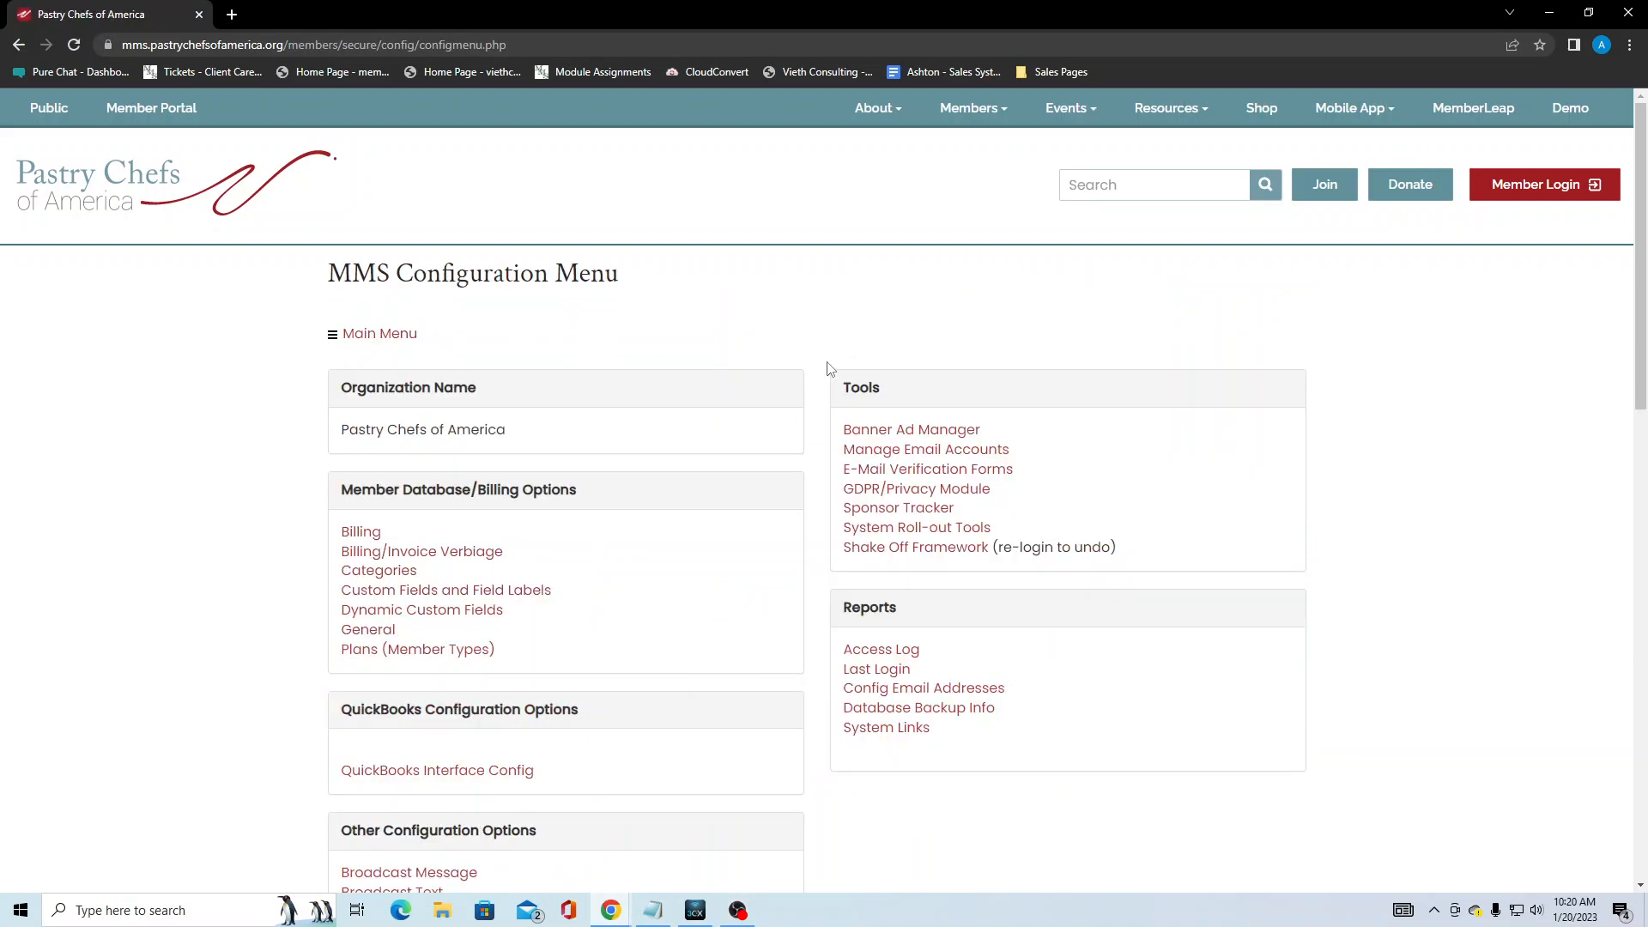
Step: Open the Member Database configuration page from the other configuration options
scroll(820, 376, "down", 3)
scroll(772, 379, "down", 1)
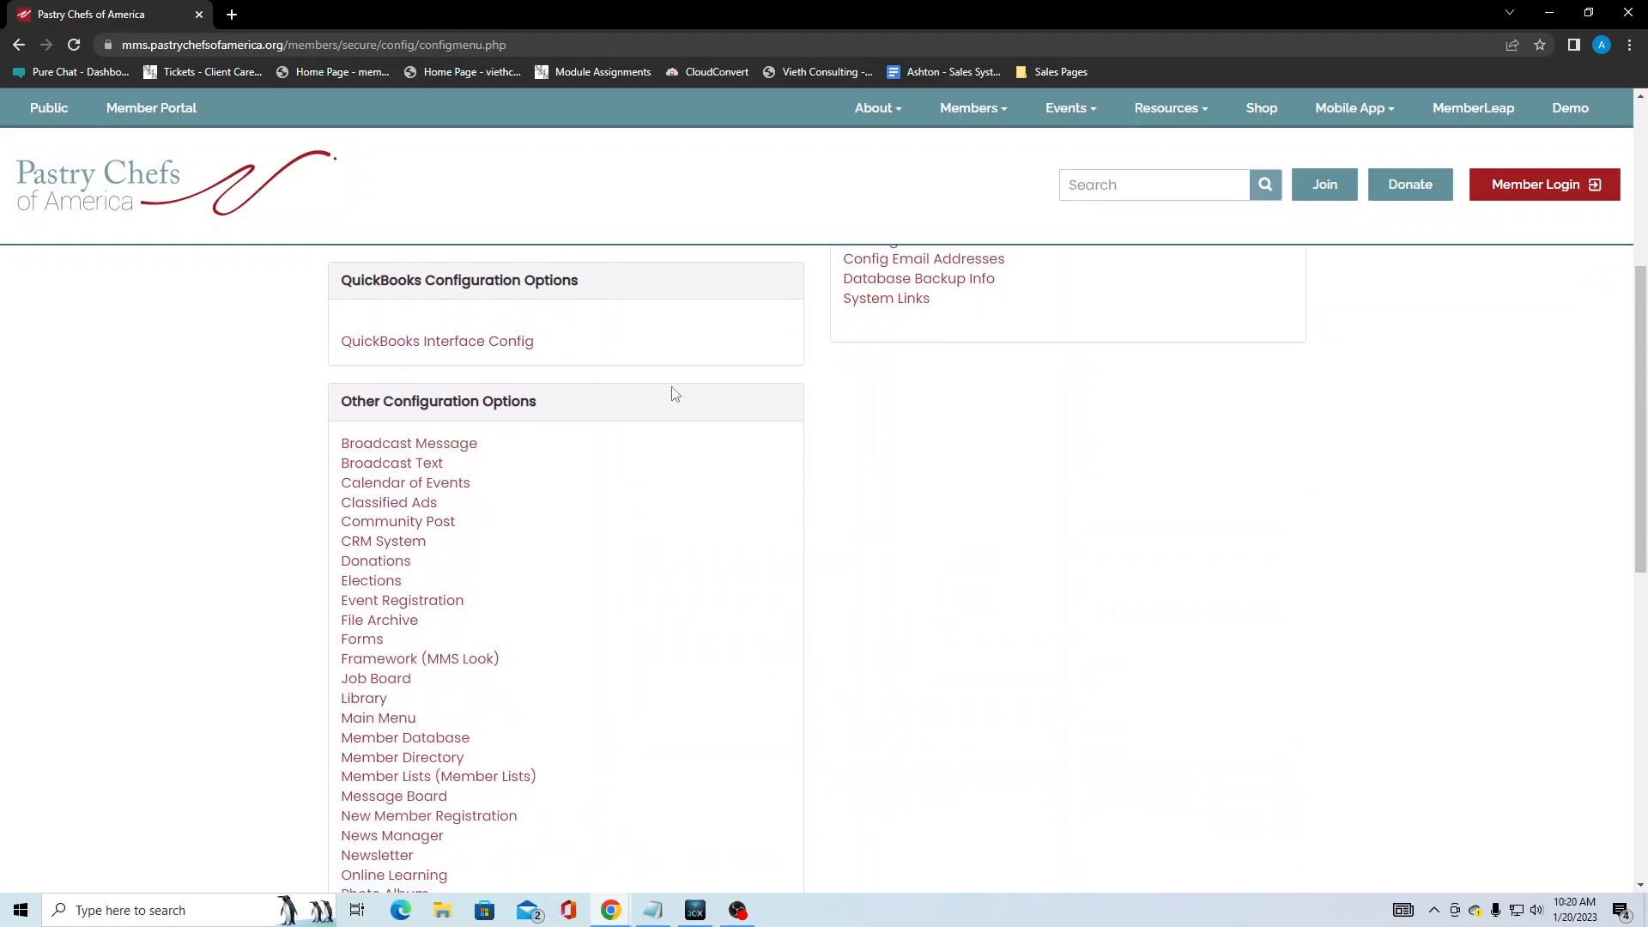
left_click(421, 743)
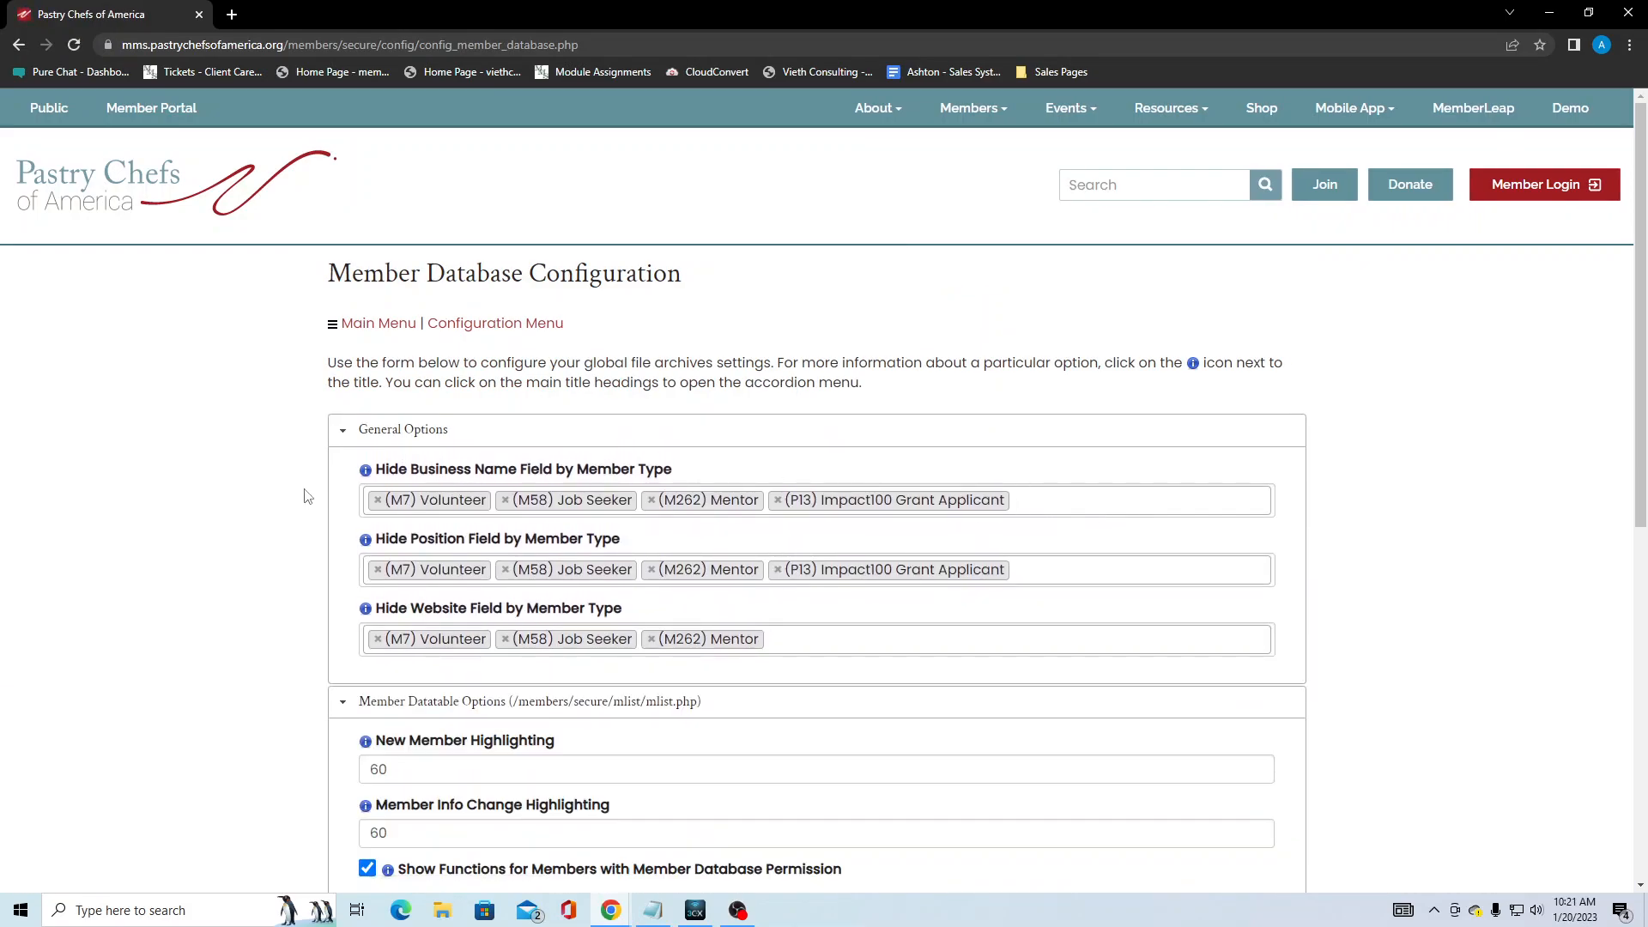
Step: Review the General Options and browse the member types available for Hide Position Field by Member Type, leaving the selection as is
scroll(327, 474, "down", 2)
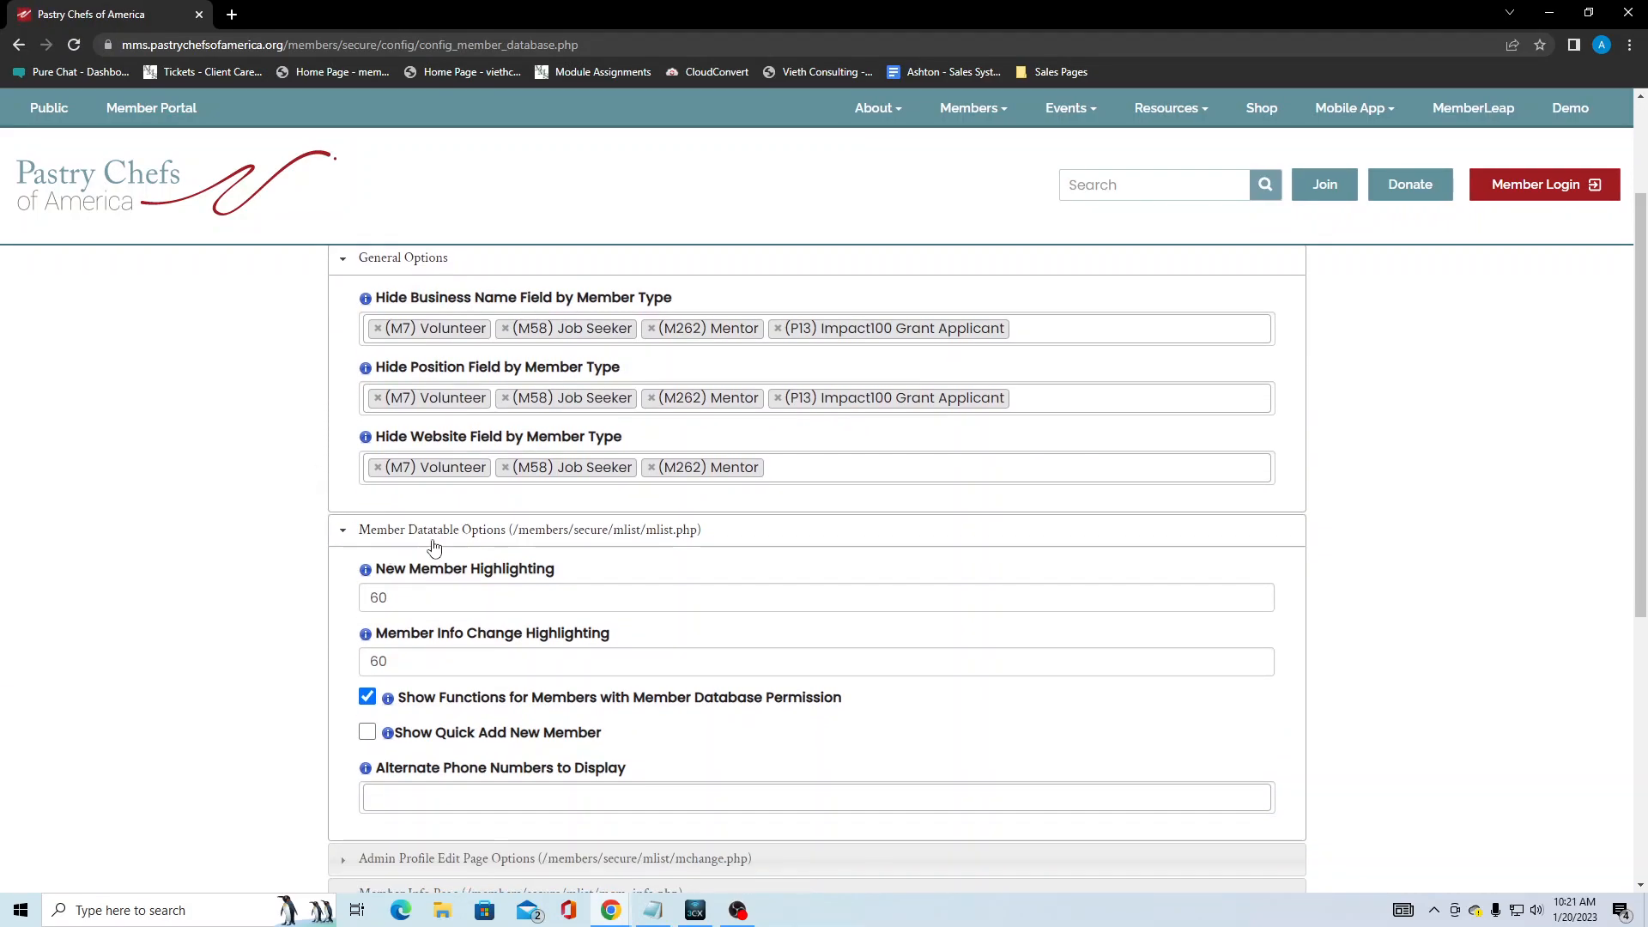
scroll(382, 554, "down", 3)
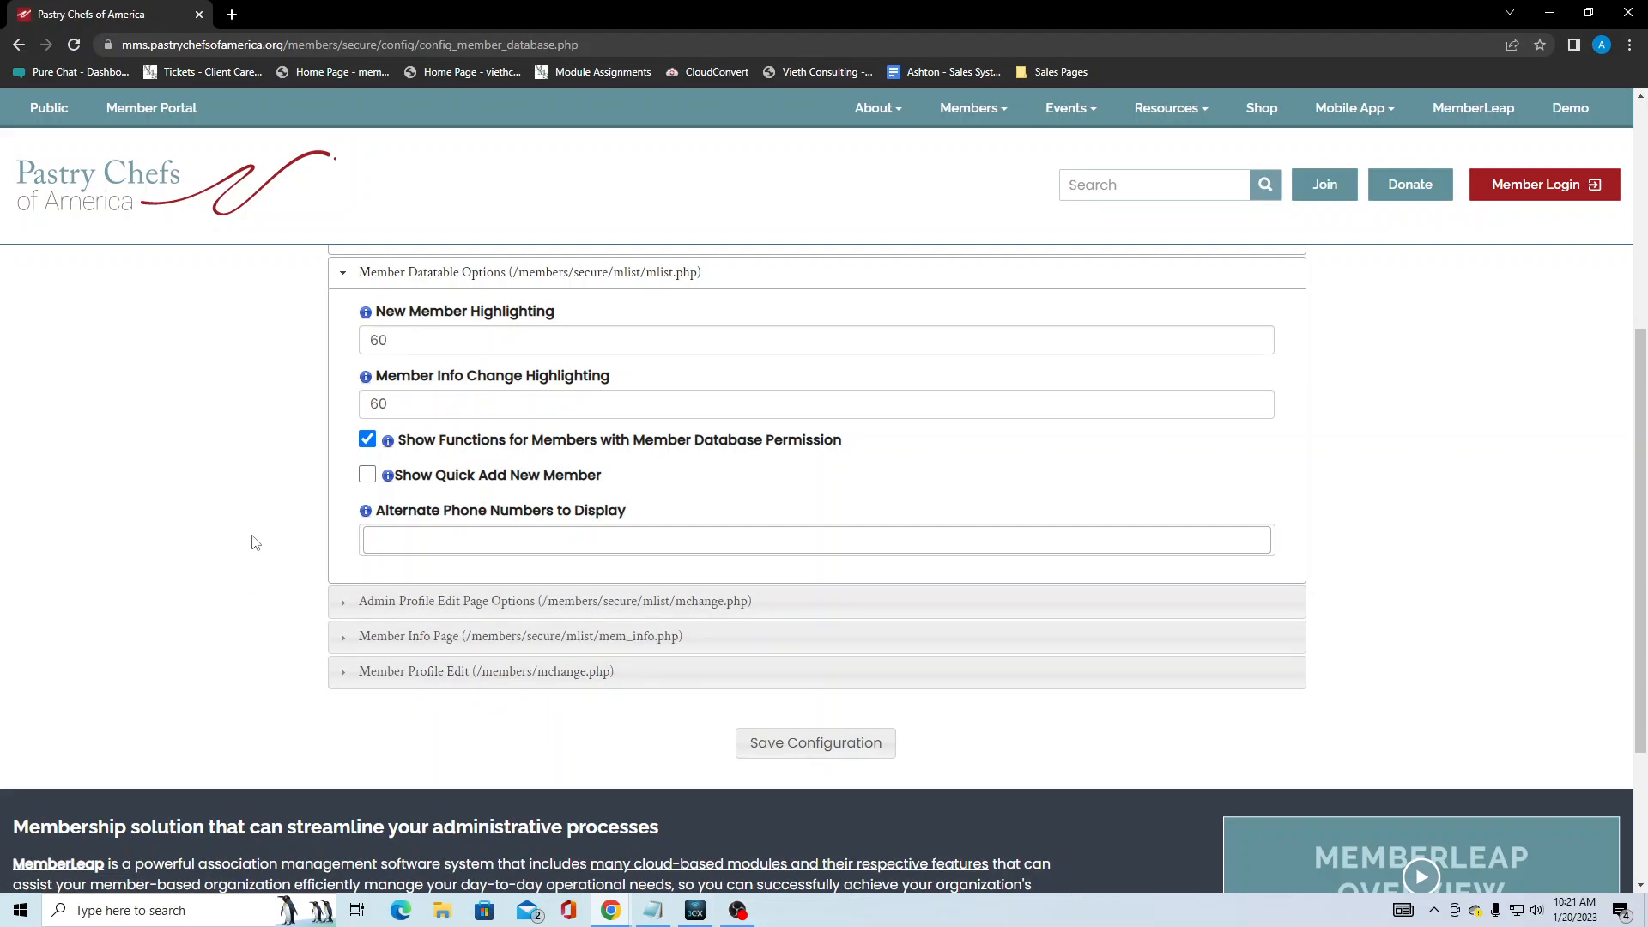
scroll(255, 542, "up", 4)
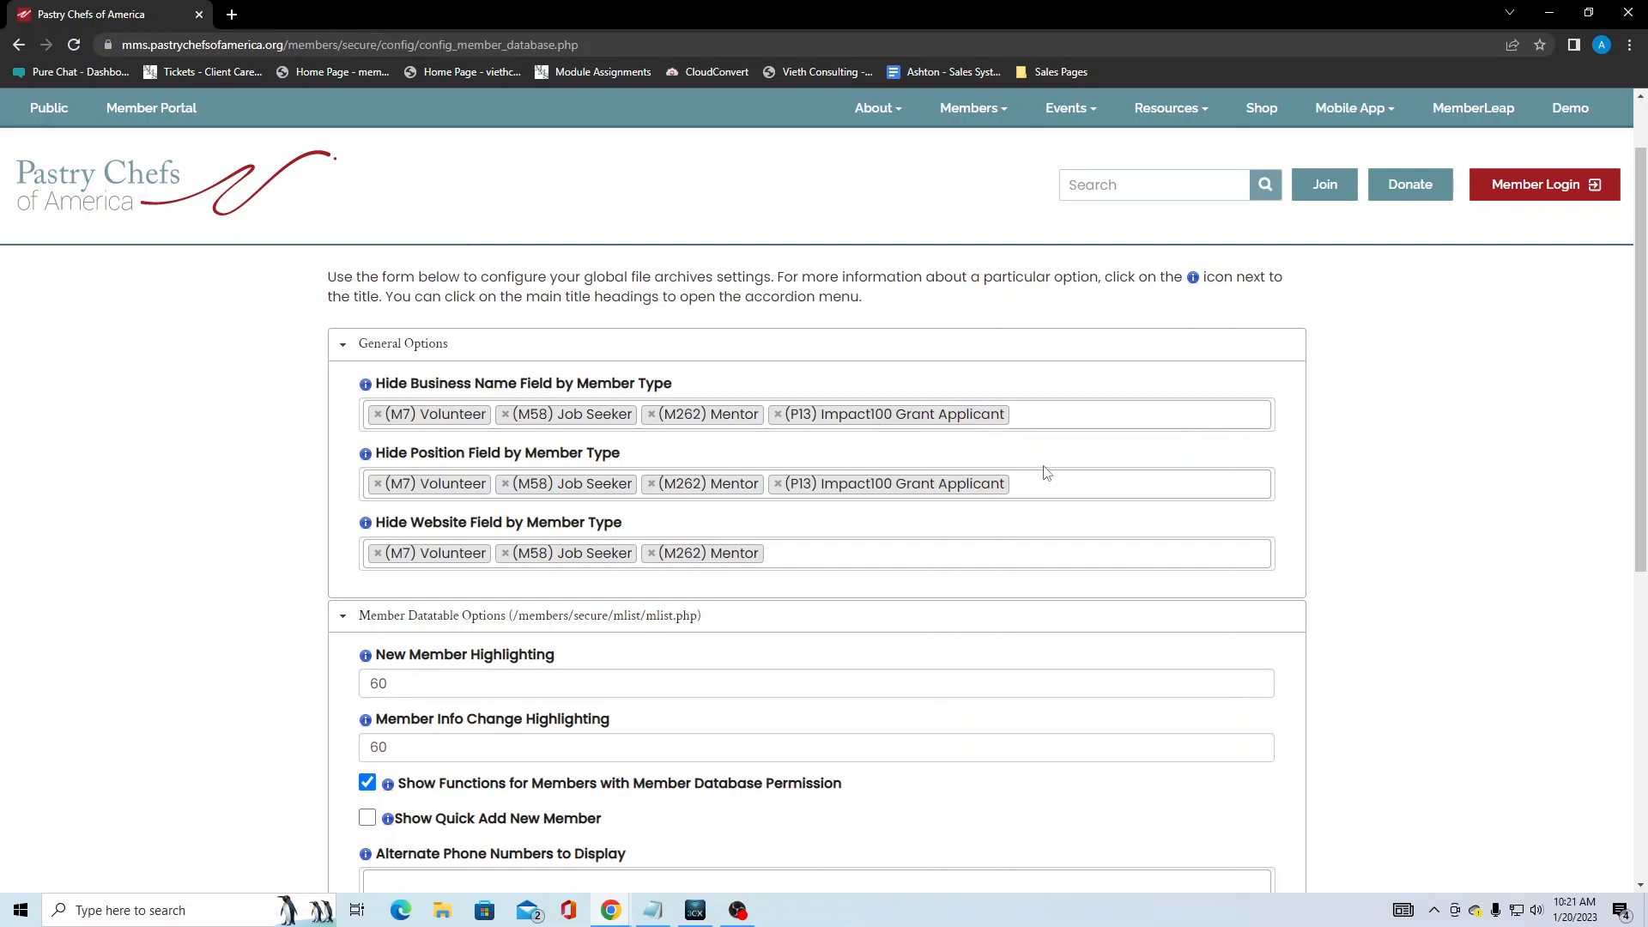
left_click(1131, 491)
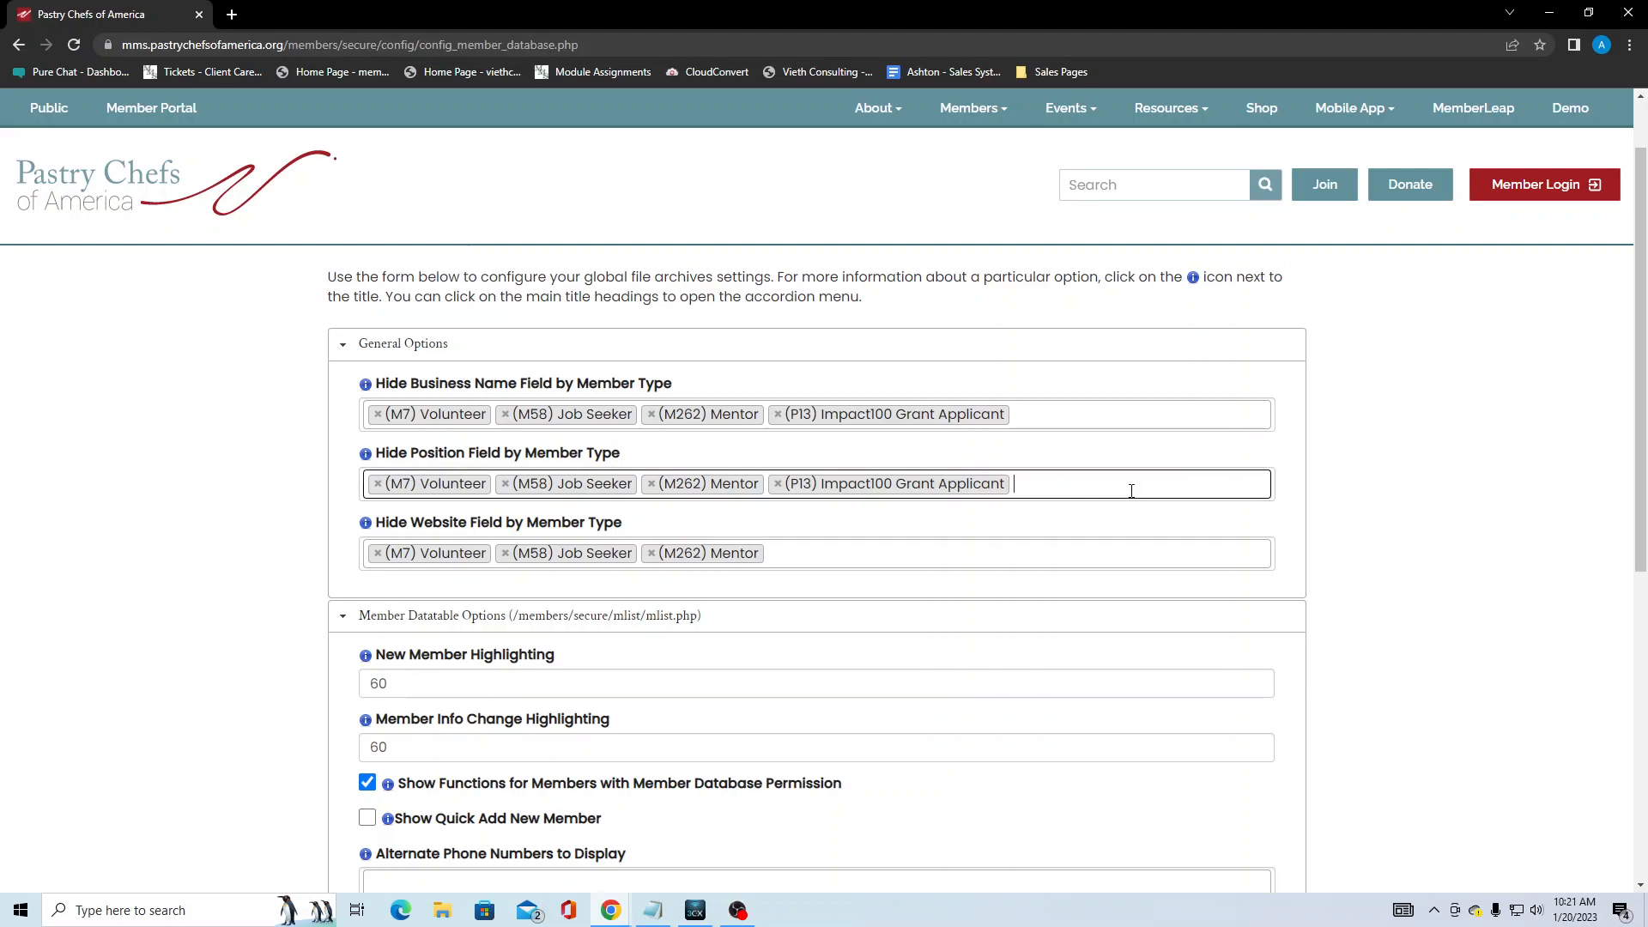
left_click(1132, 490)
scroll(661, 577, "down", 1)
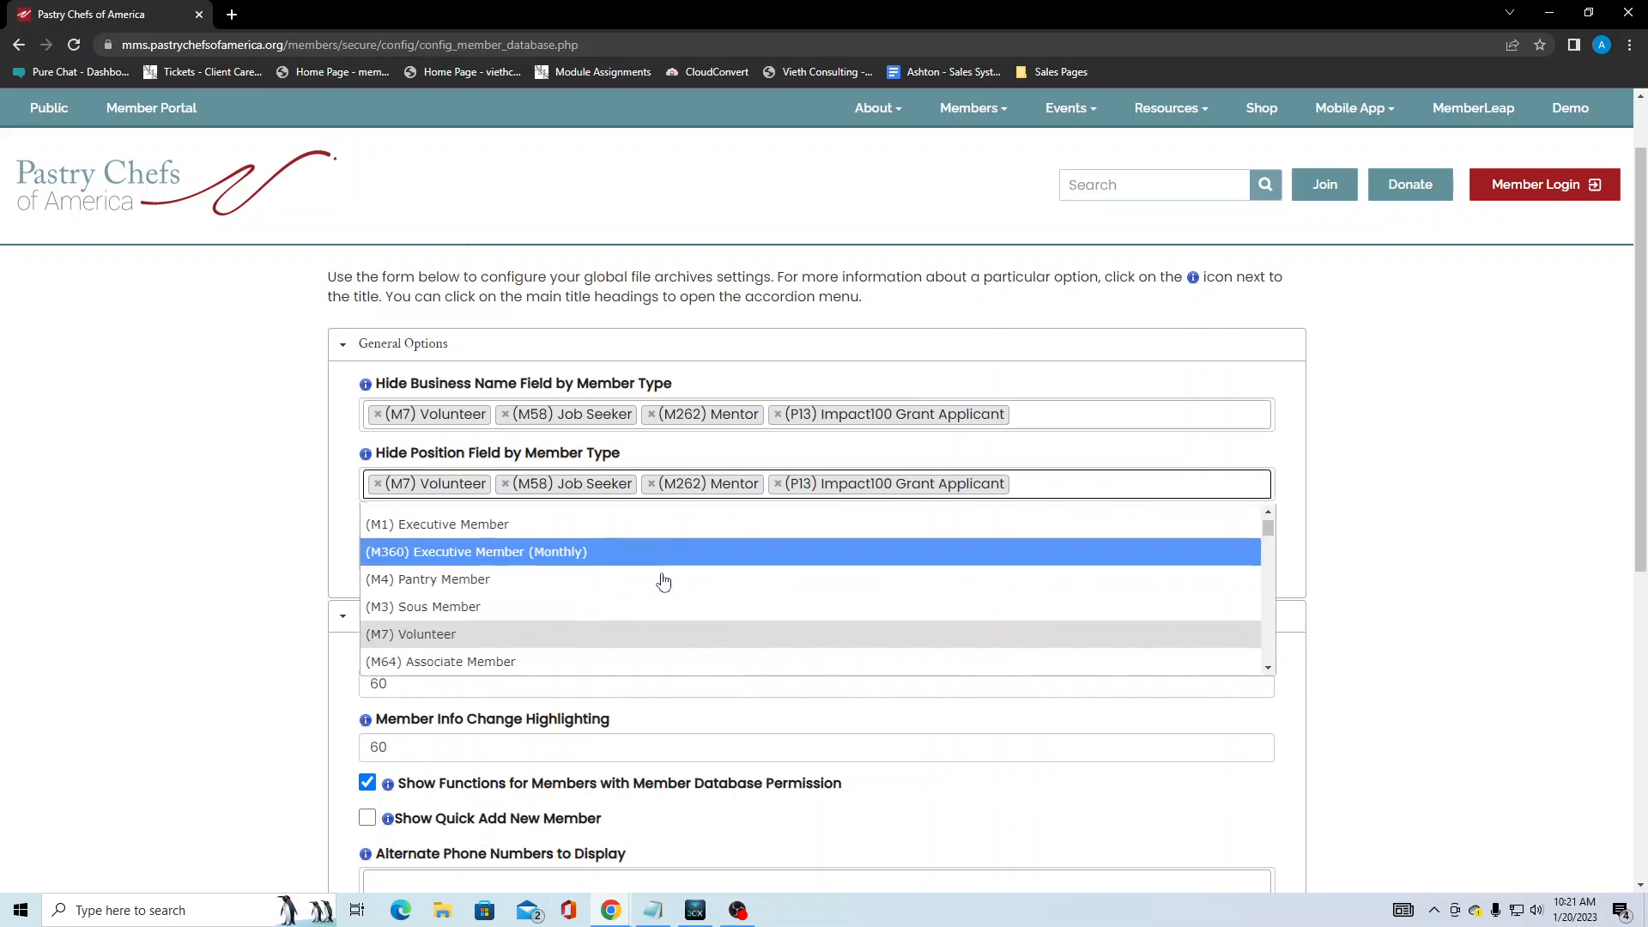
scroll(612, 616, "down", 6)
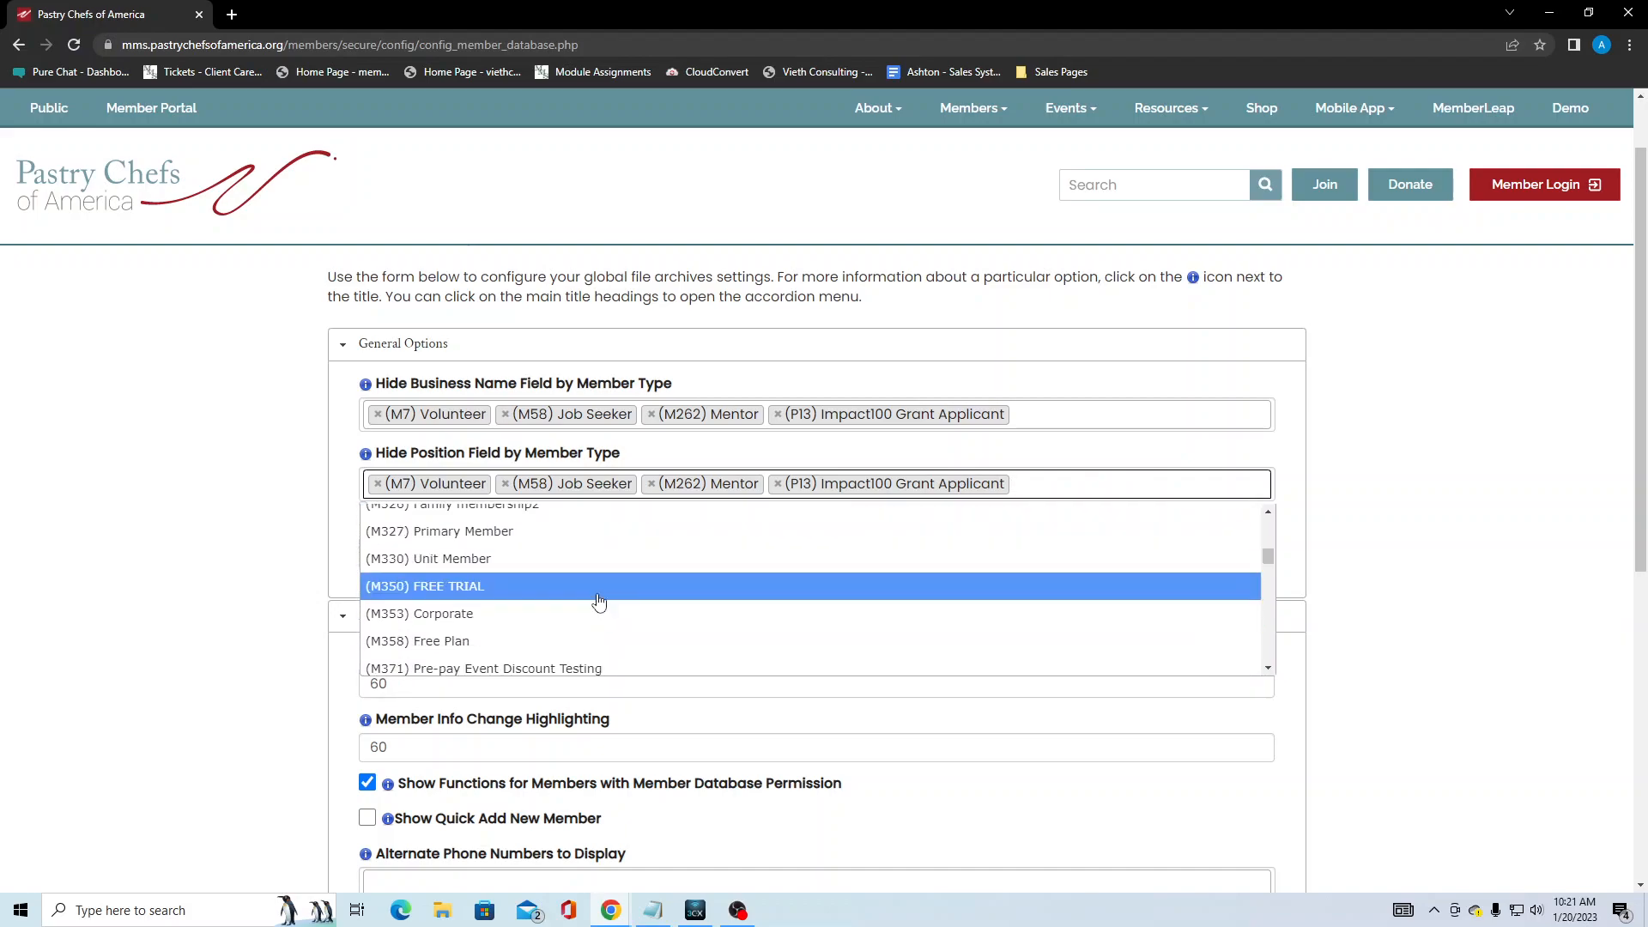
left_click(206, 529)
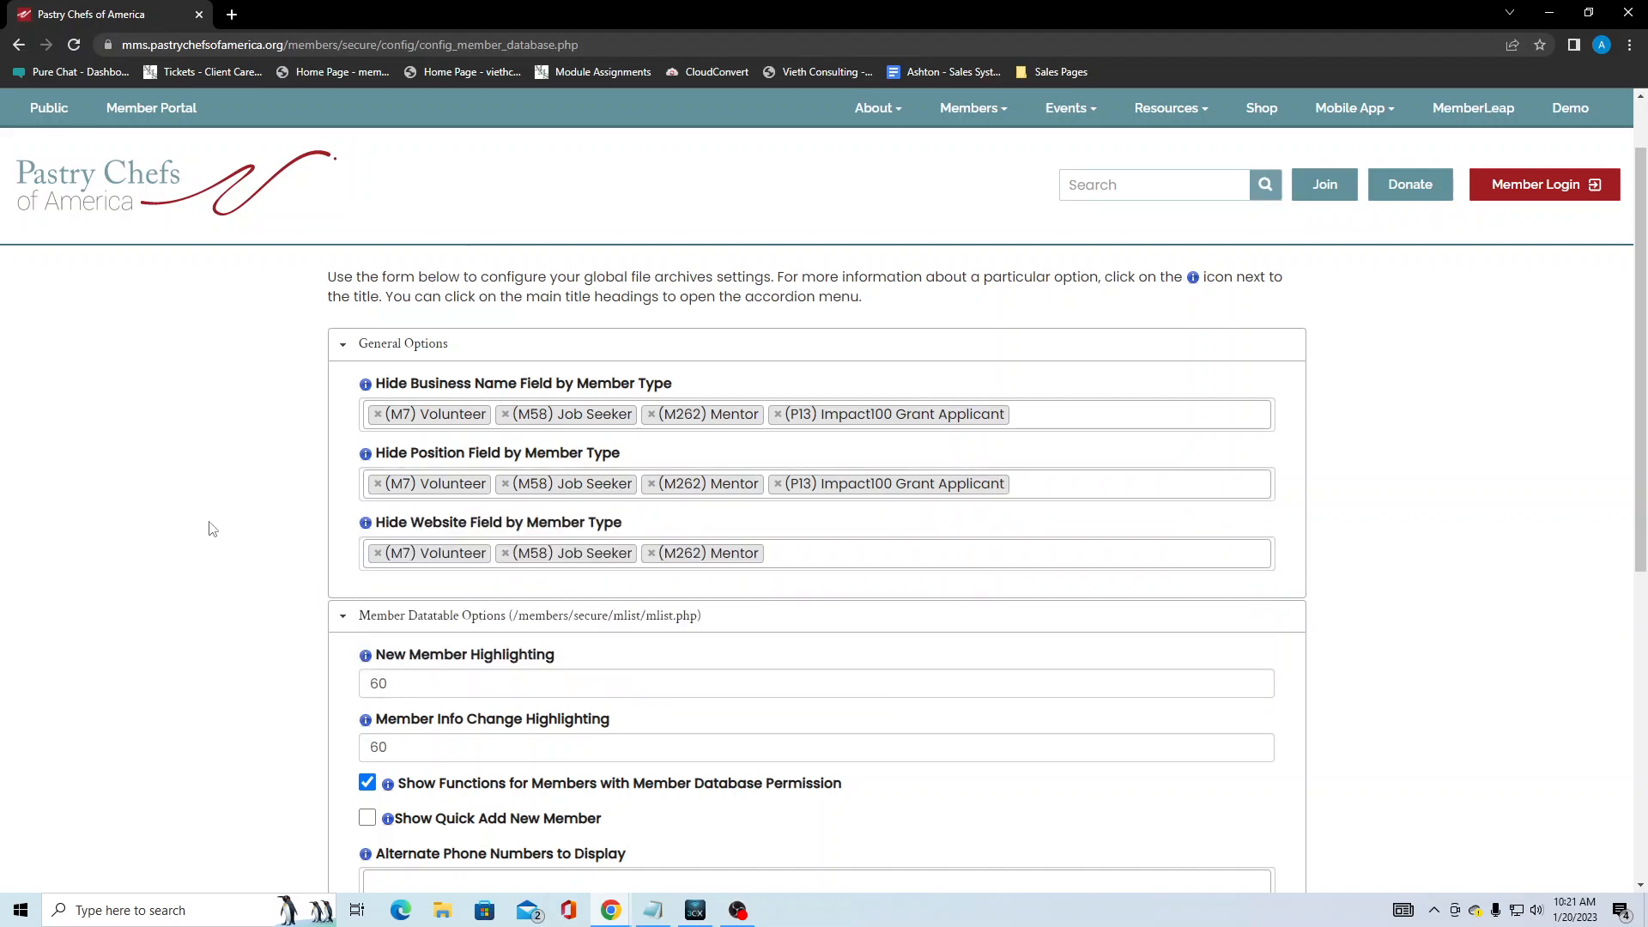
Step: Check which phone types are offered for Alternate Phone Numbers to Display in the Member Datatable Options, without selecting one
scroll(208, 527, "down", 2)
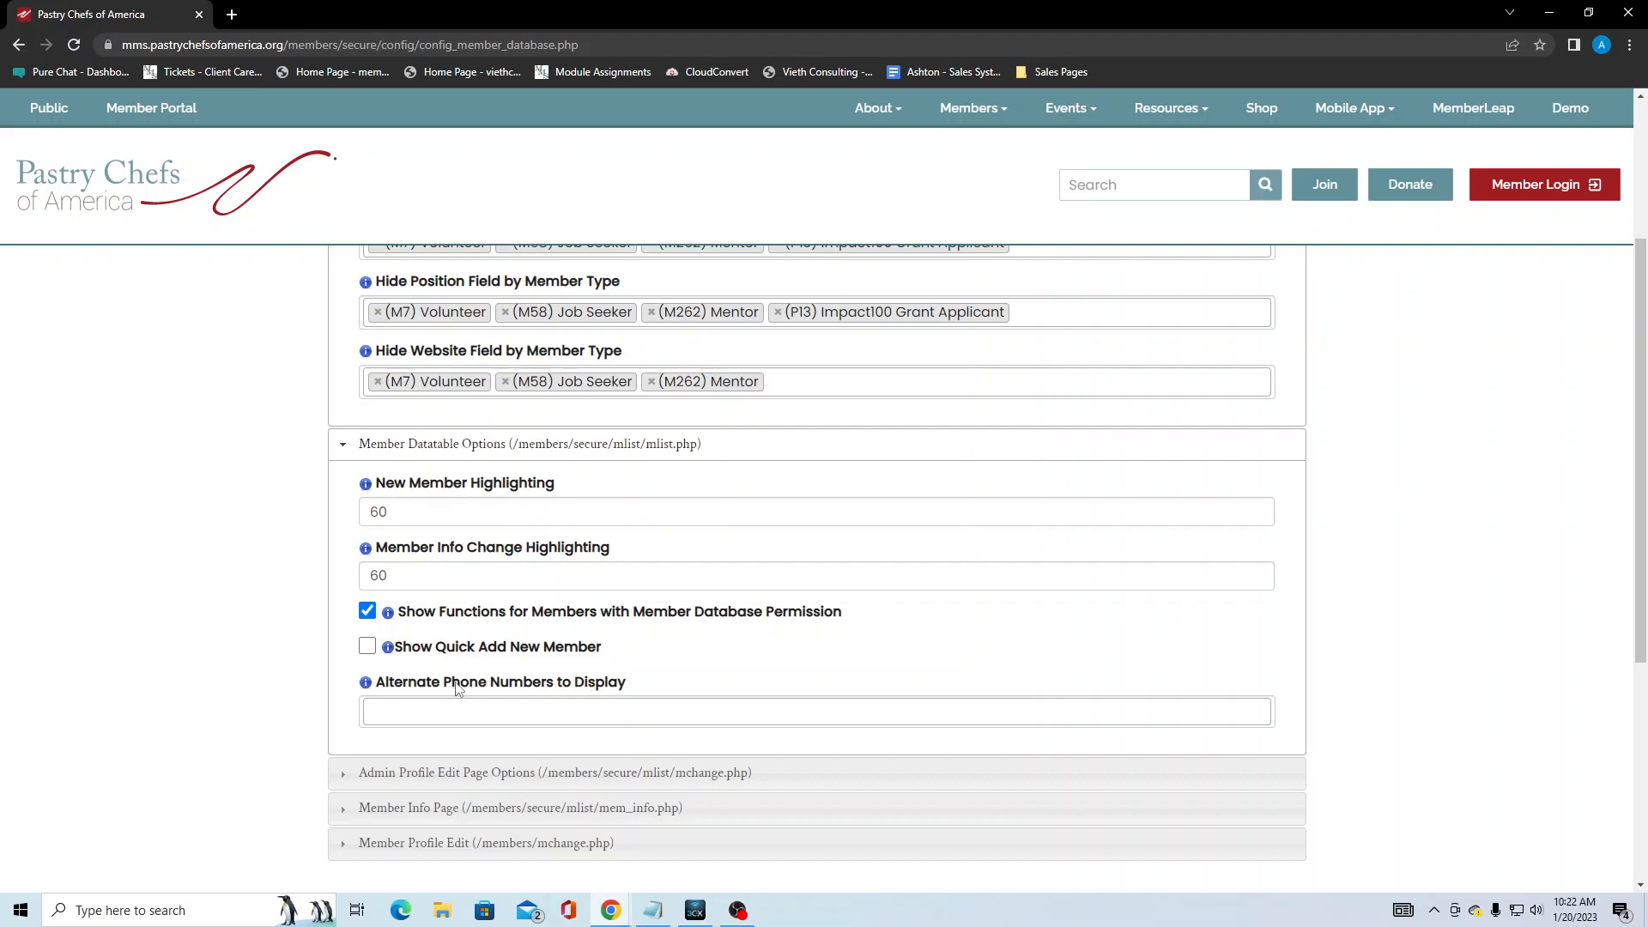
scroll(237, 680, "down", 1)
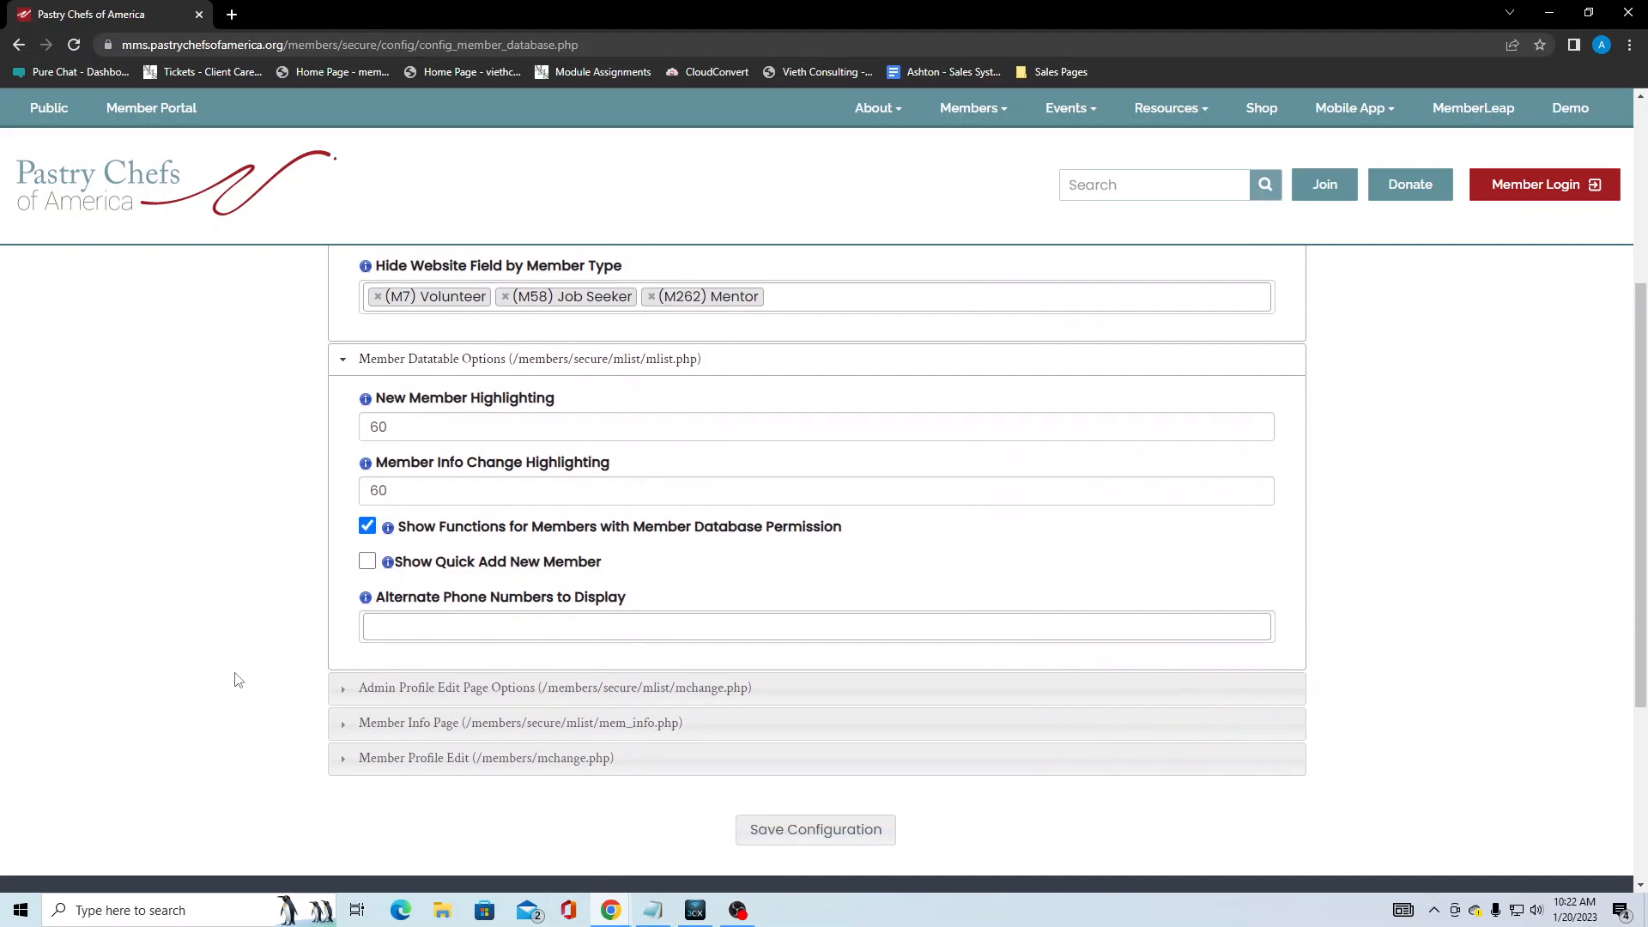
left_click(666, 630)
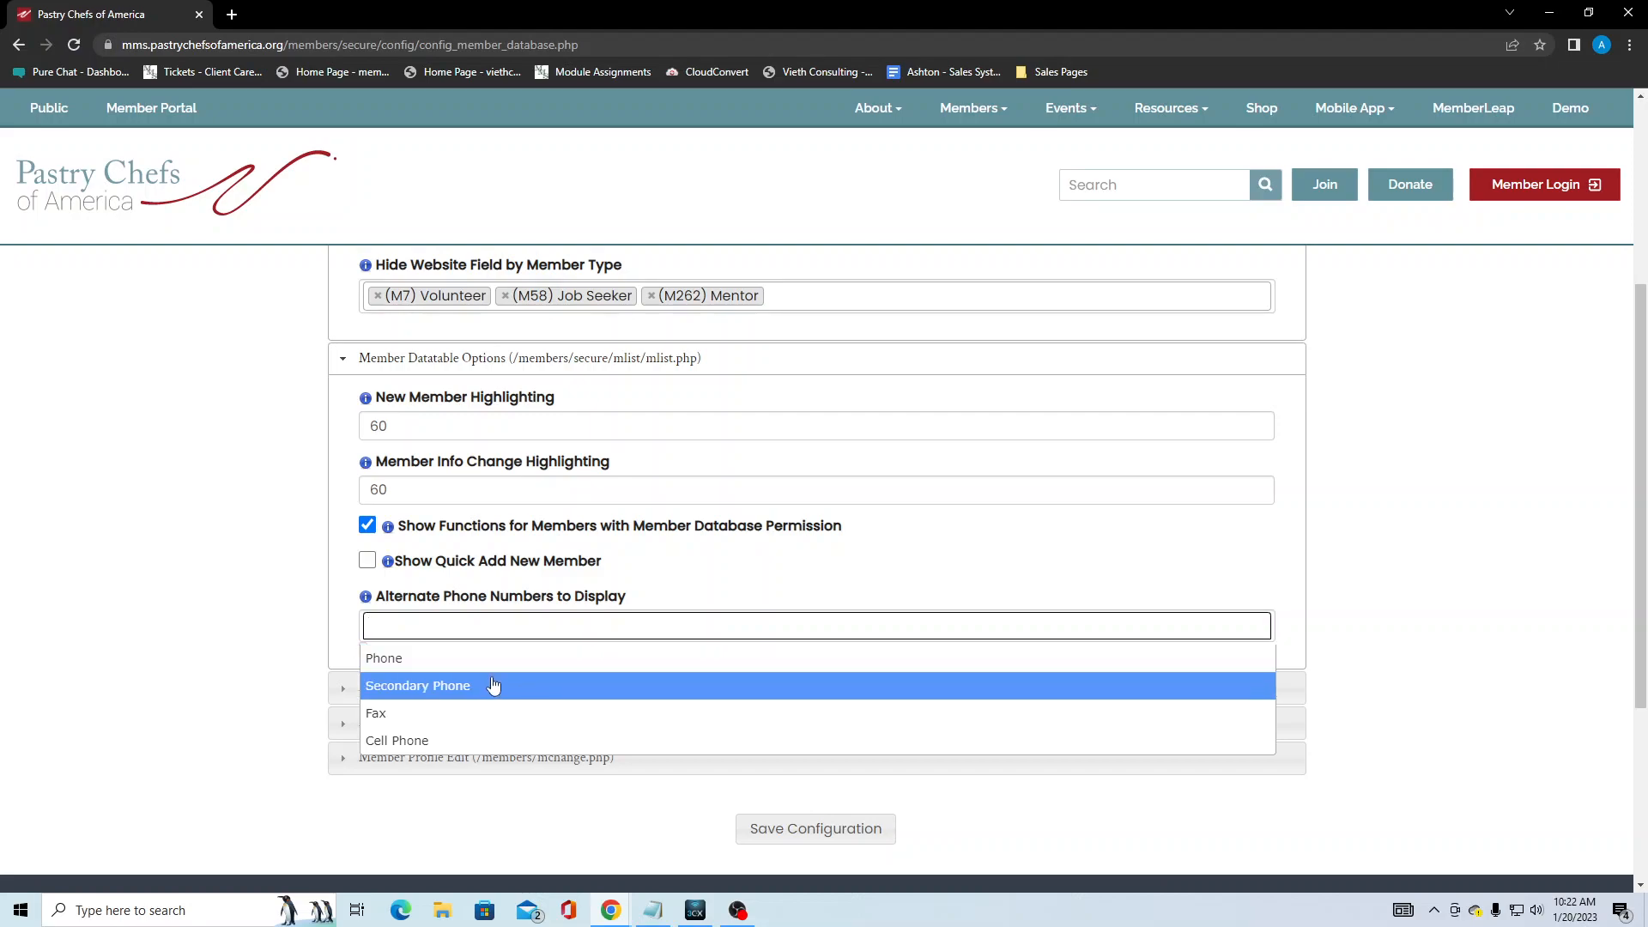
left_click(207, 649)
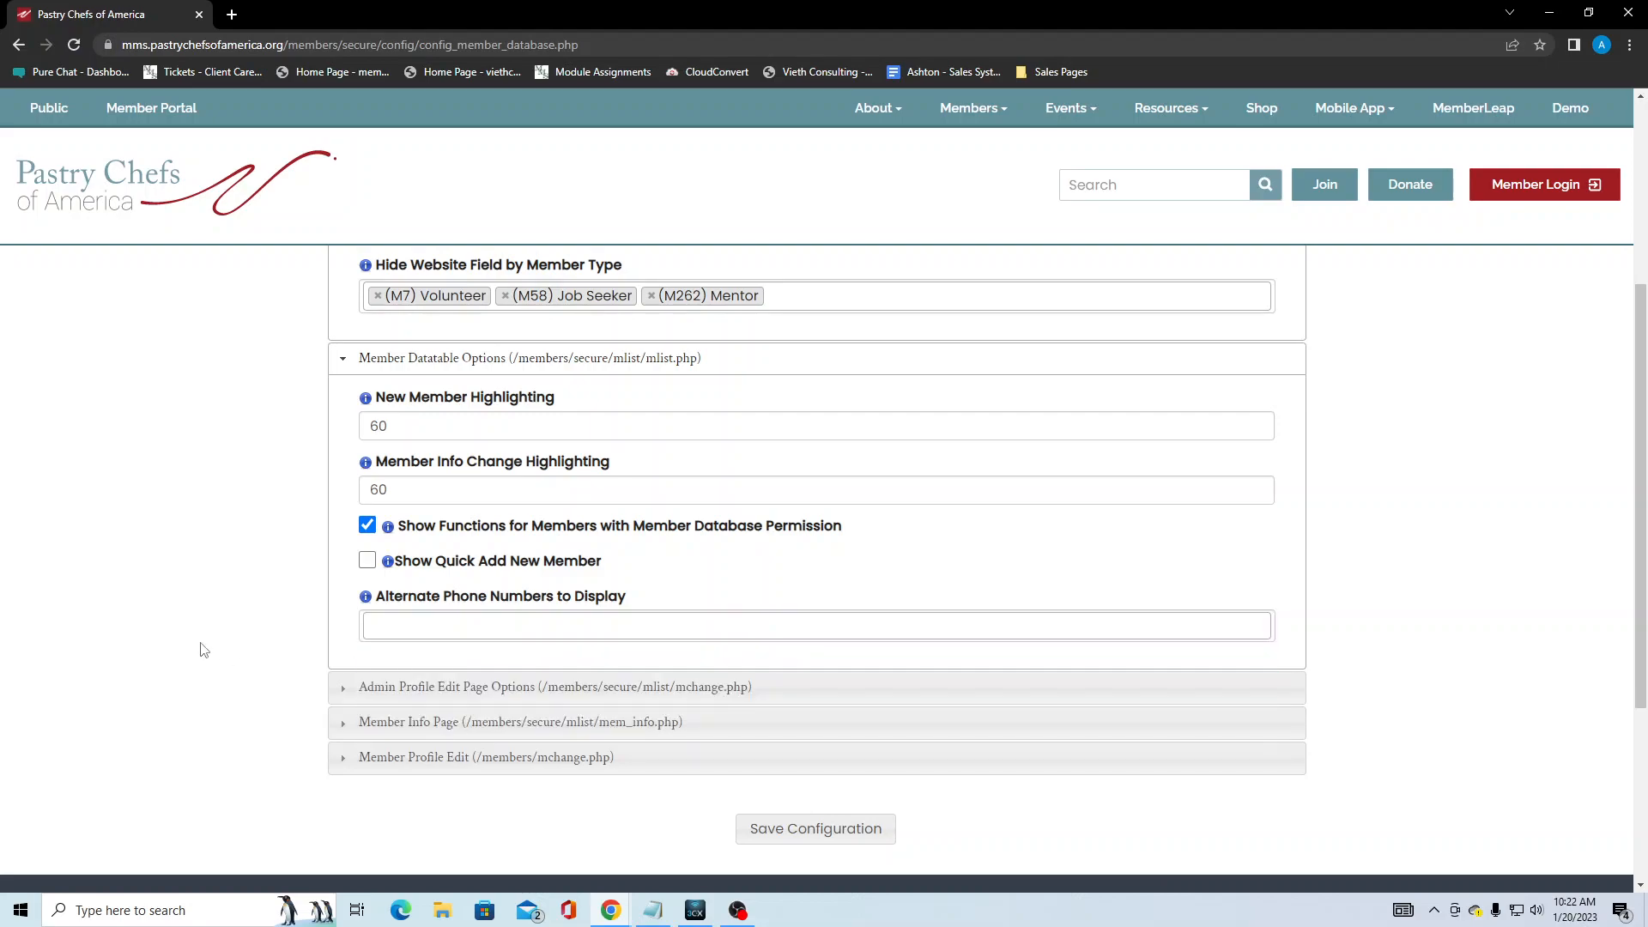
Step: Expand the Admin Profile Edit Page Options and review the entries of the Board Position Dropdown List
left_click(433, 689)
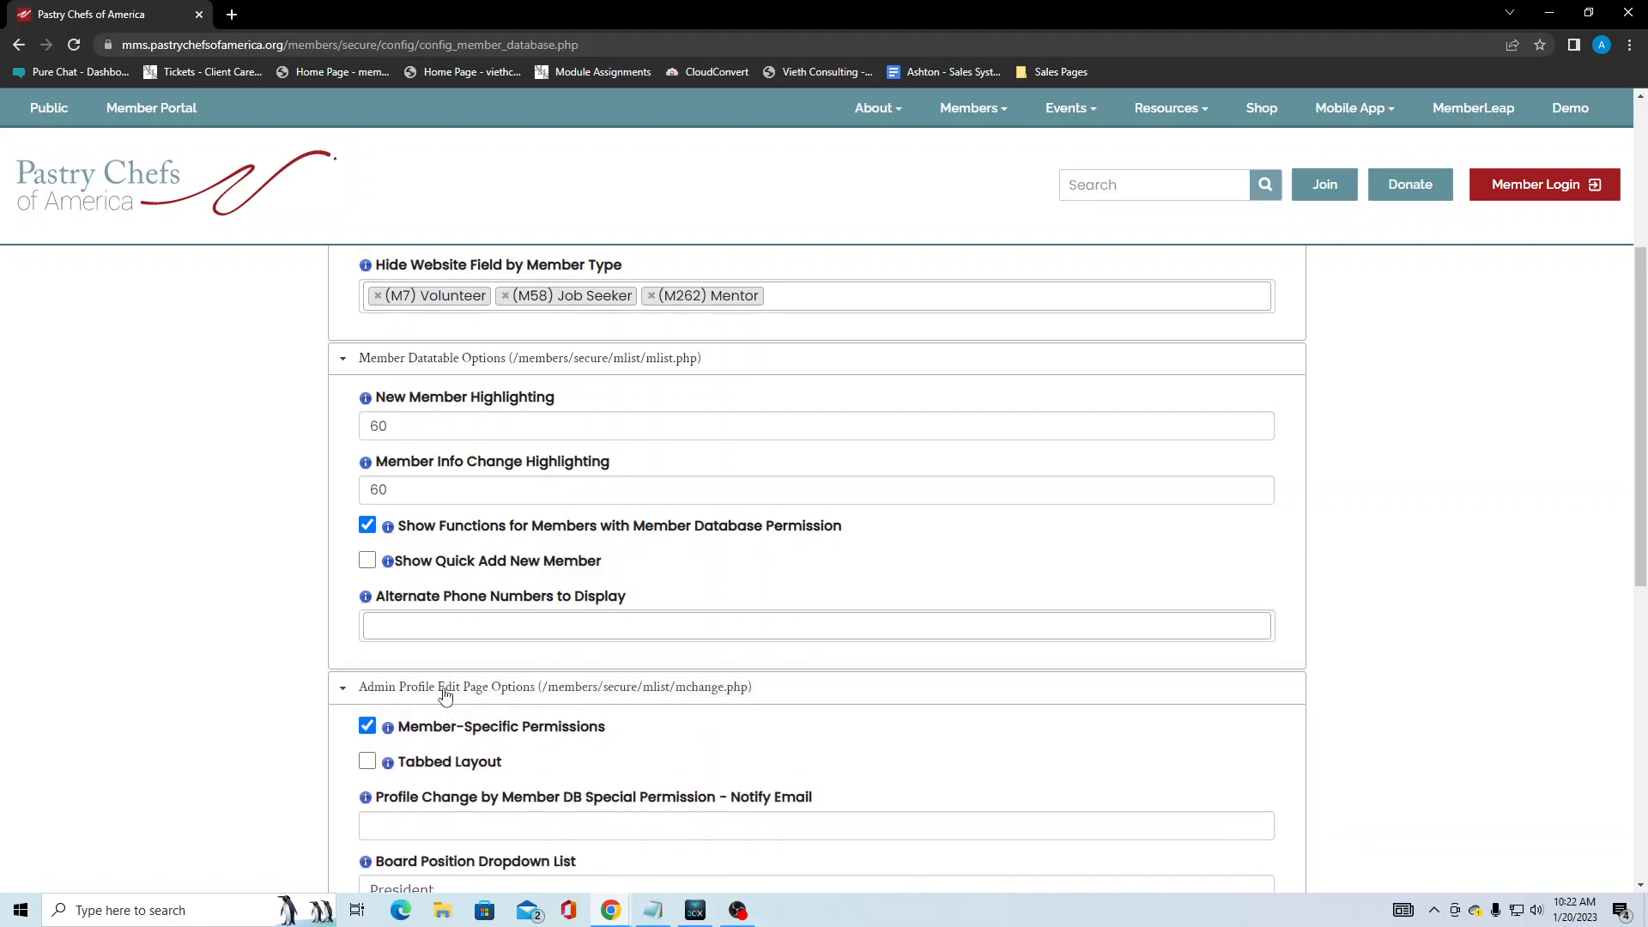
scroll(215, 675, "down", 2)
scroll(209, 674, "down", 1)
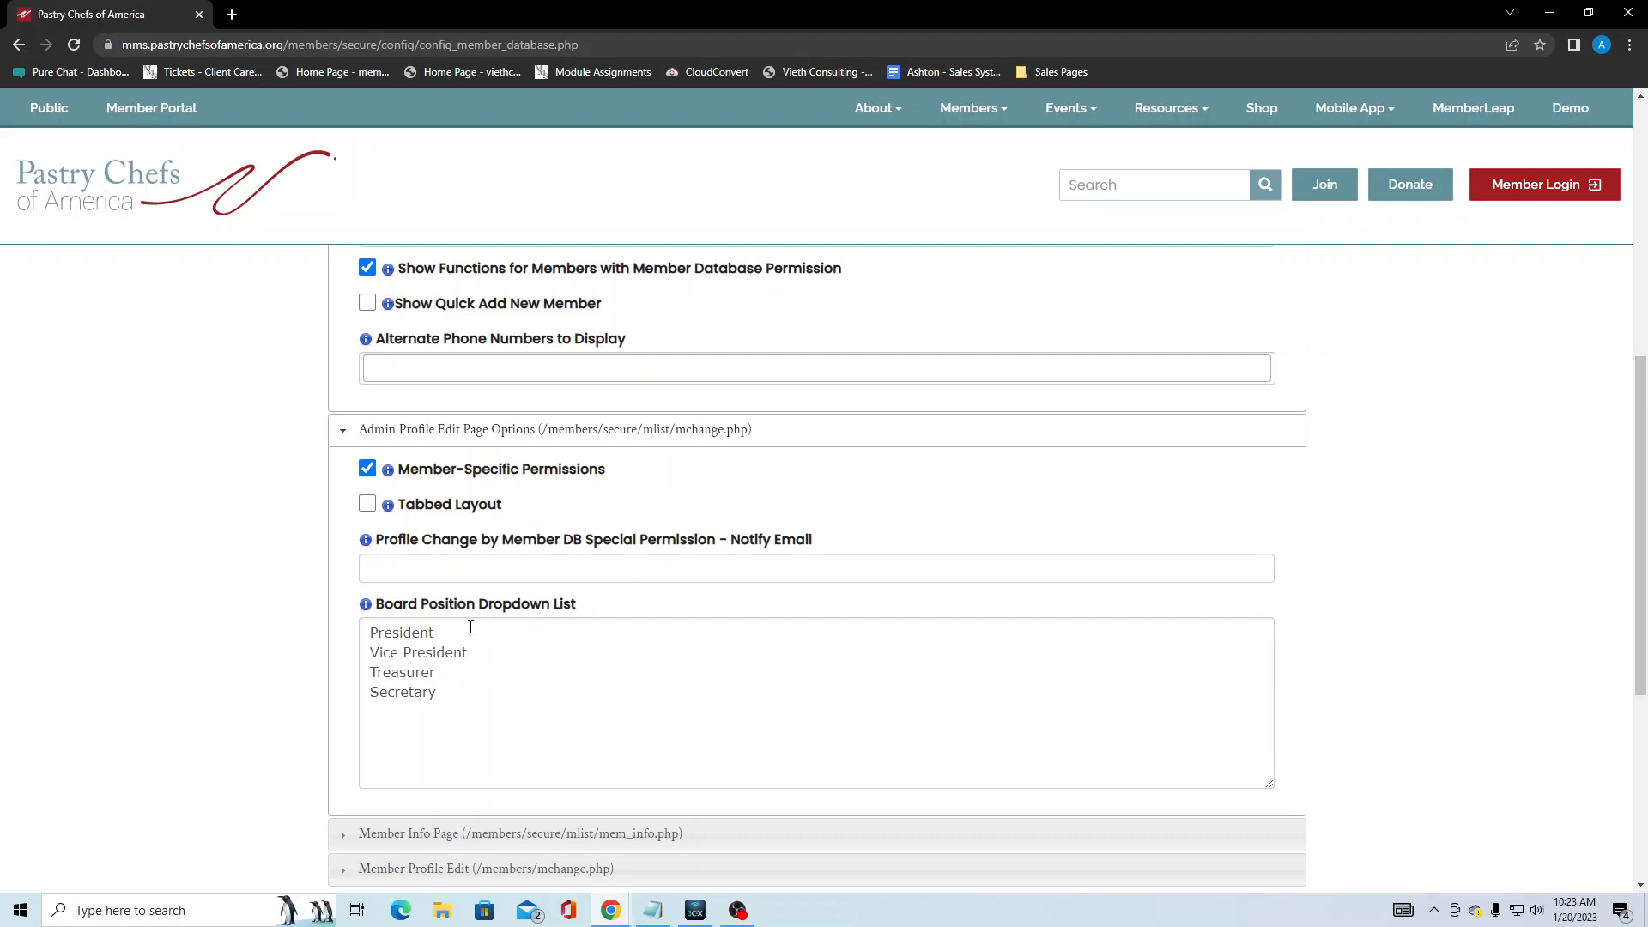
left_click(467, 678)
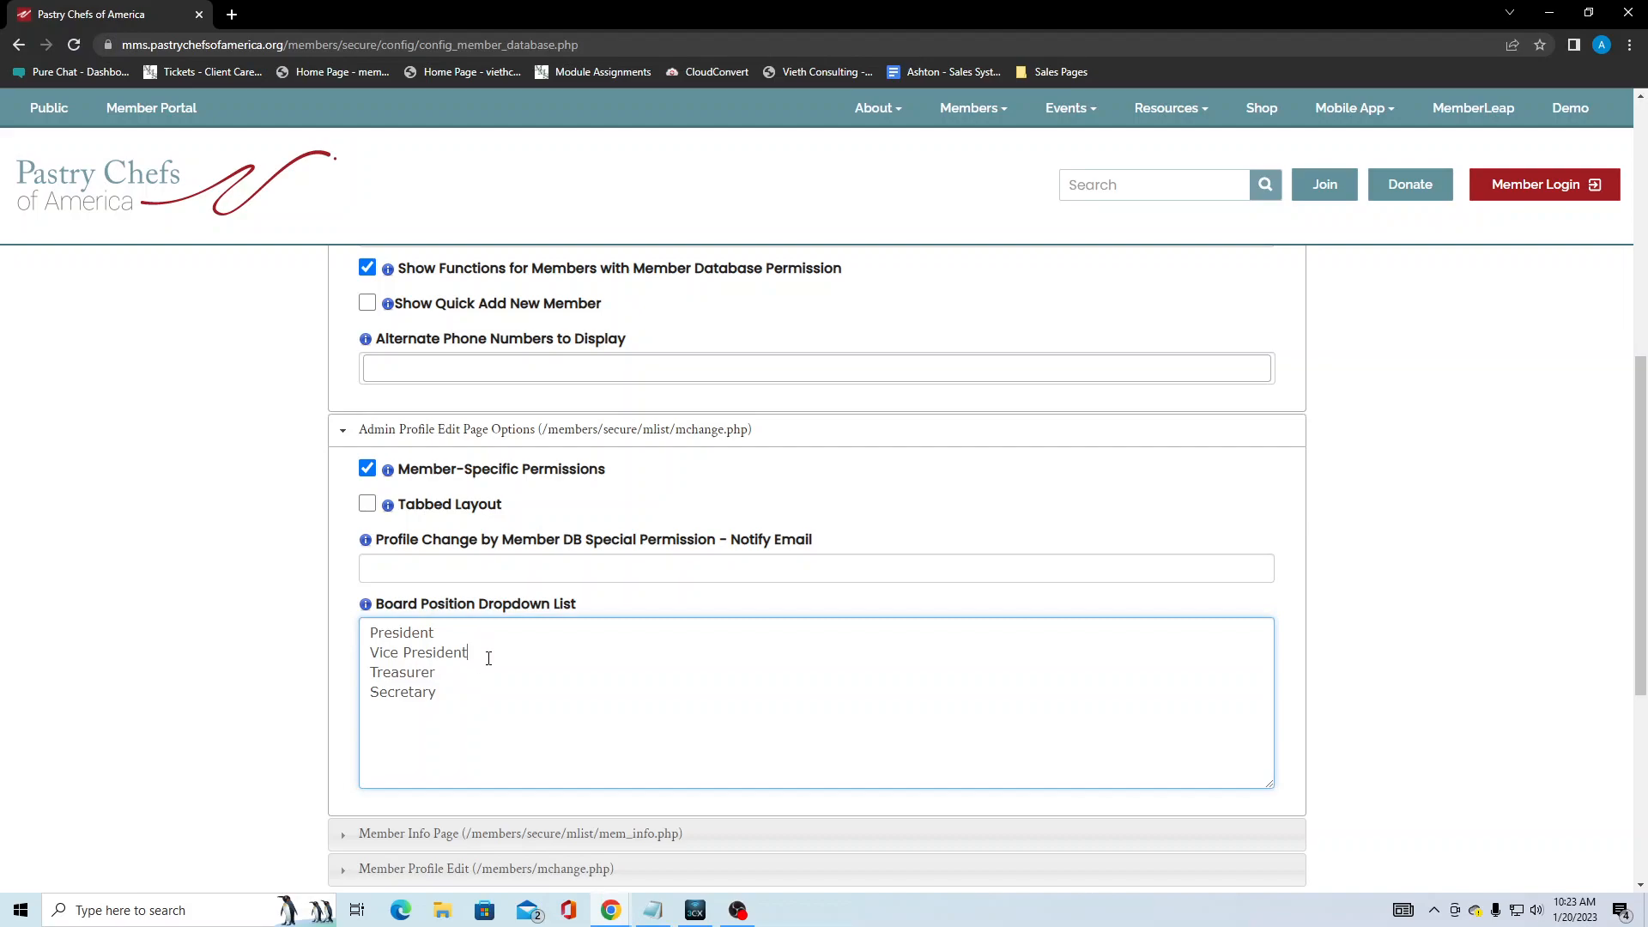
left_click(437, 694)
left_click(234, 697)
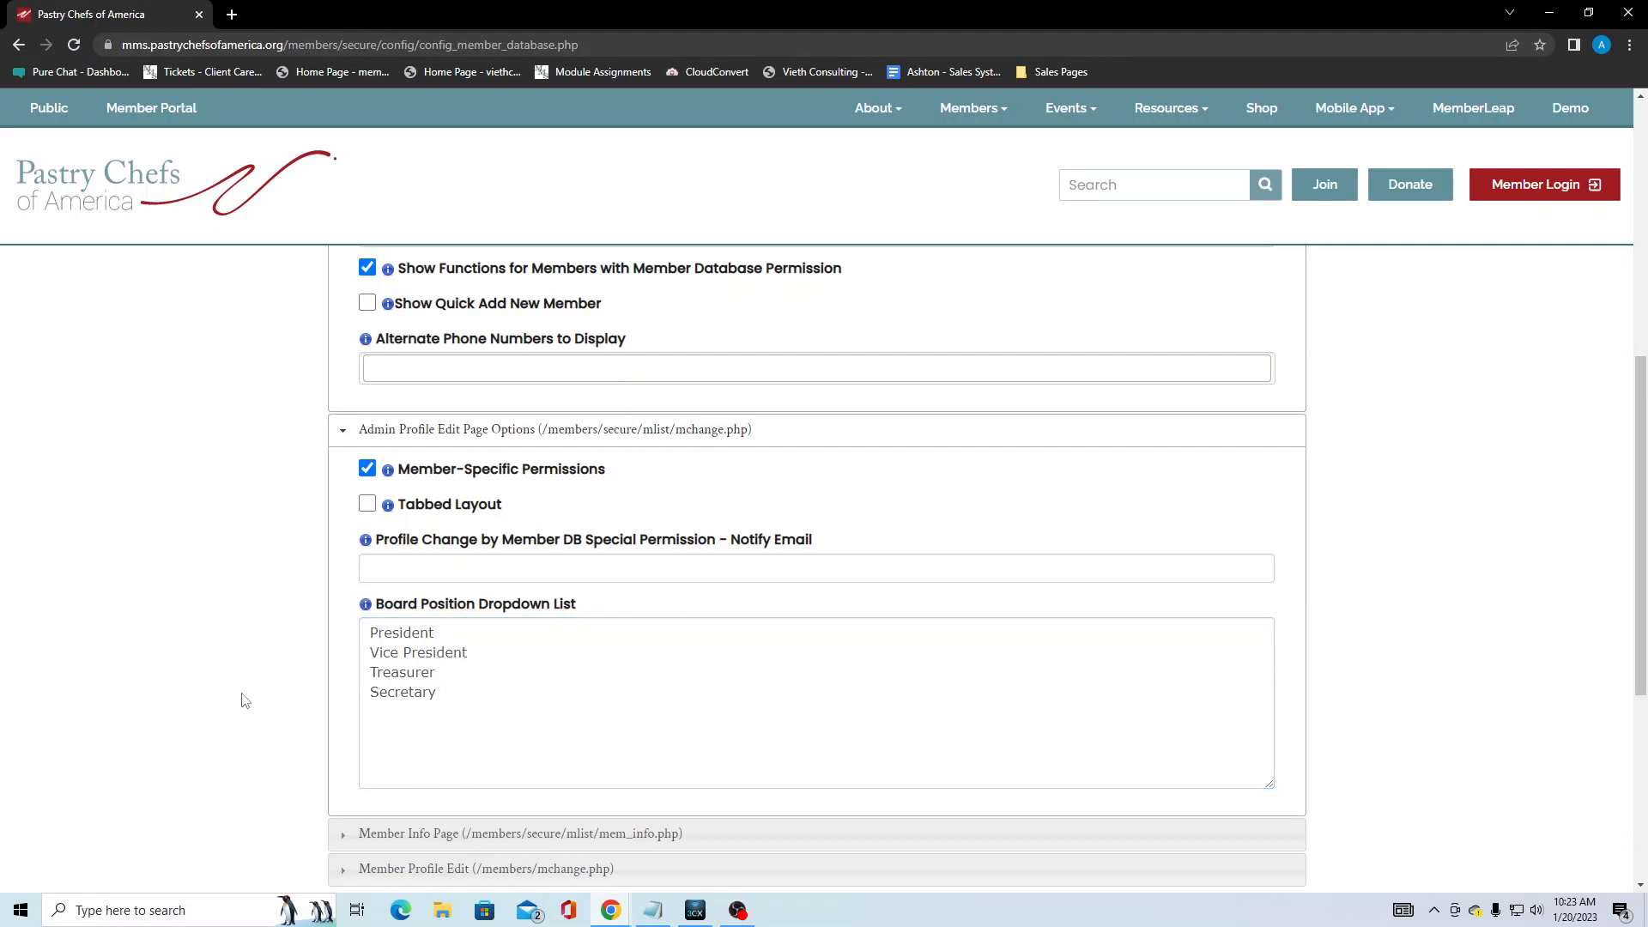
scroll(257, 693, "down", 1)
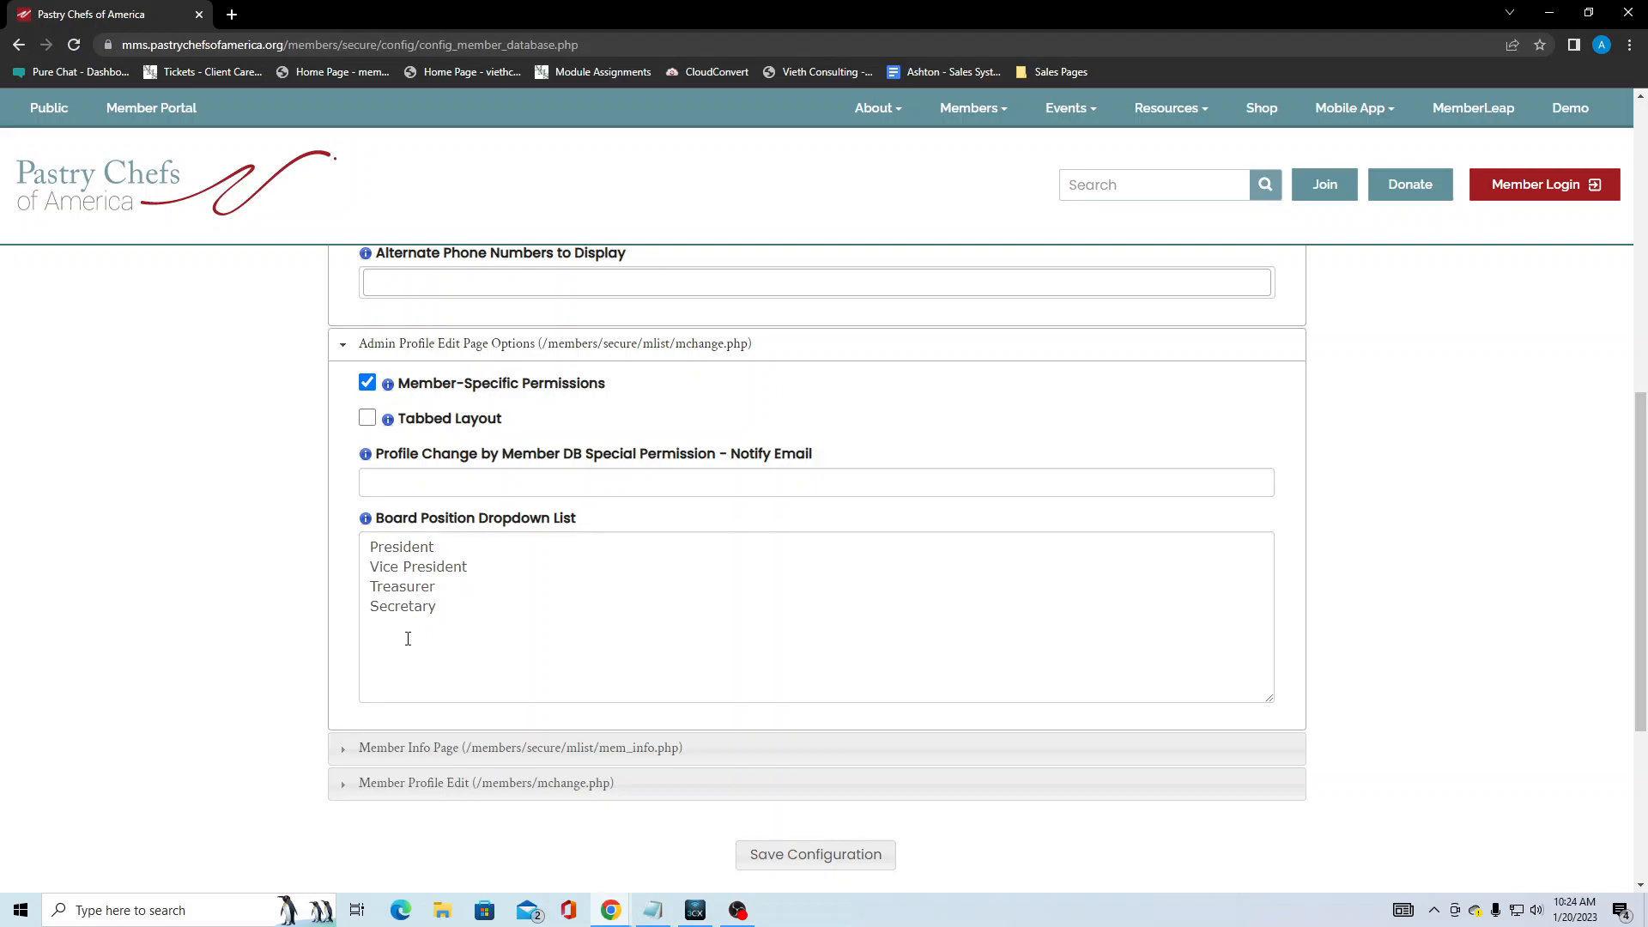
Step: Expand the Member Info Page and Member Profile Edit sections to review their settings, collapsing Member Profile Edit when done
left_click(483, 753)
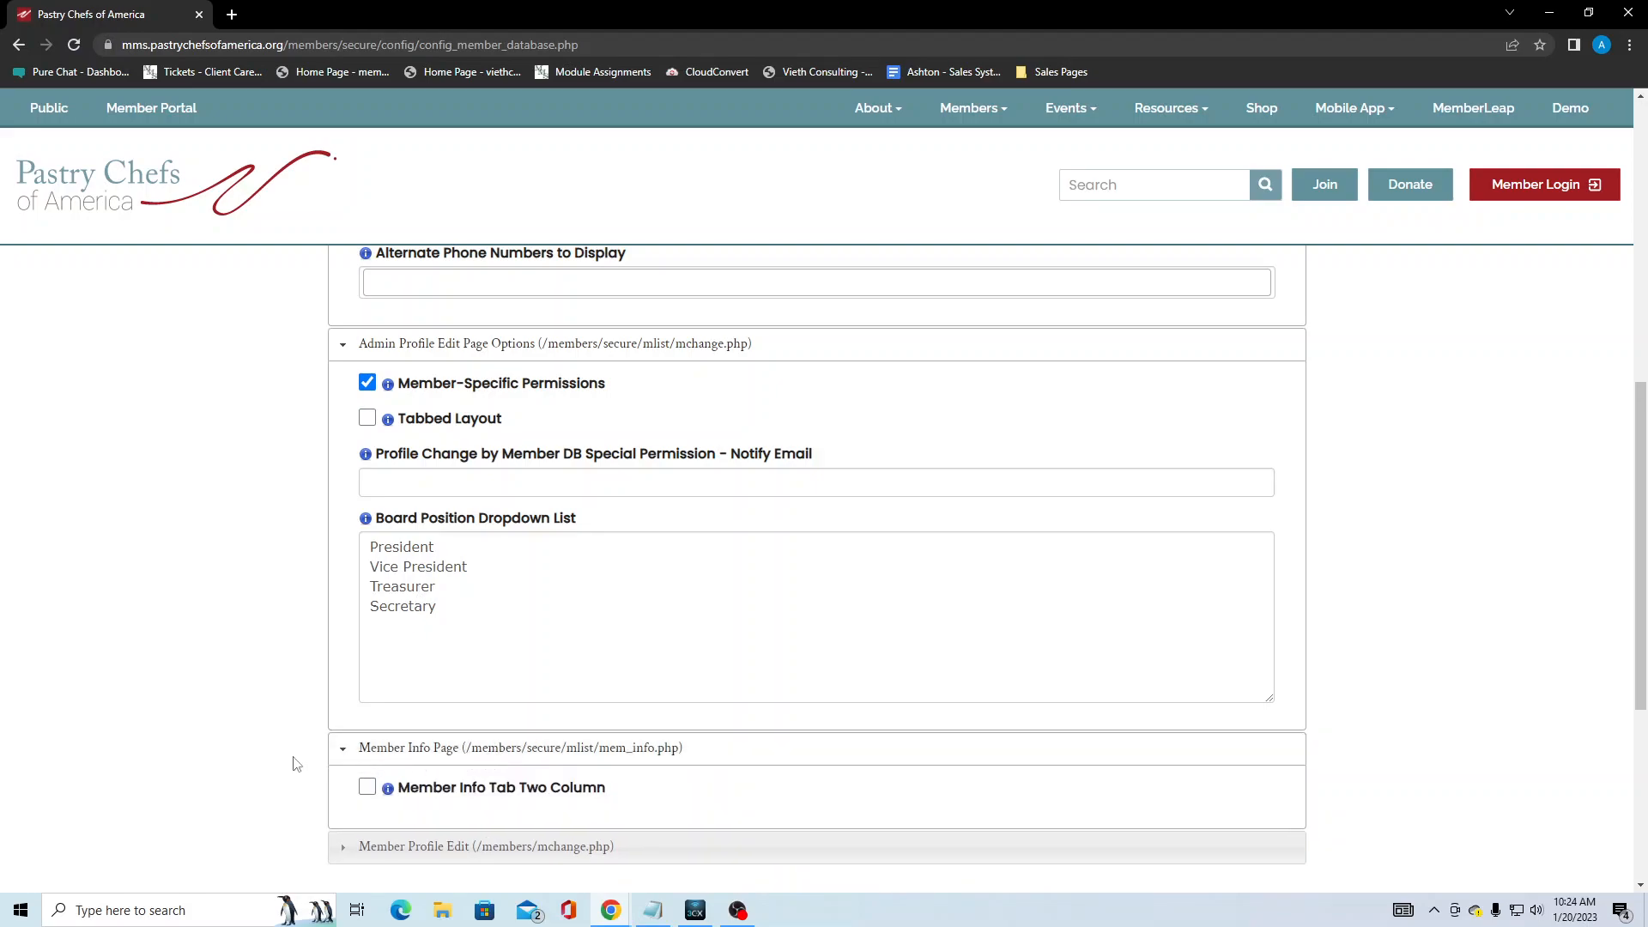
scroll(195, 753, "down", 1)
scroll(196, 753, "down", 1)
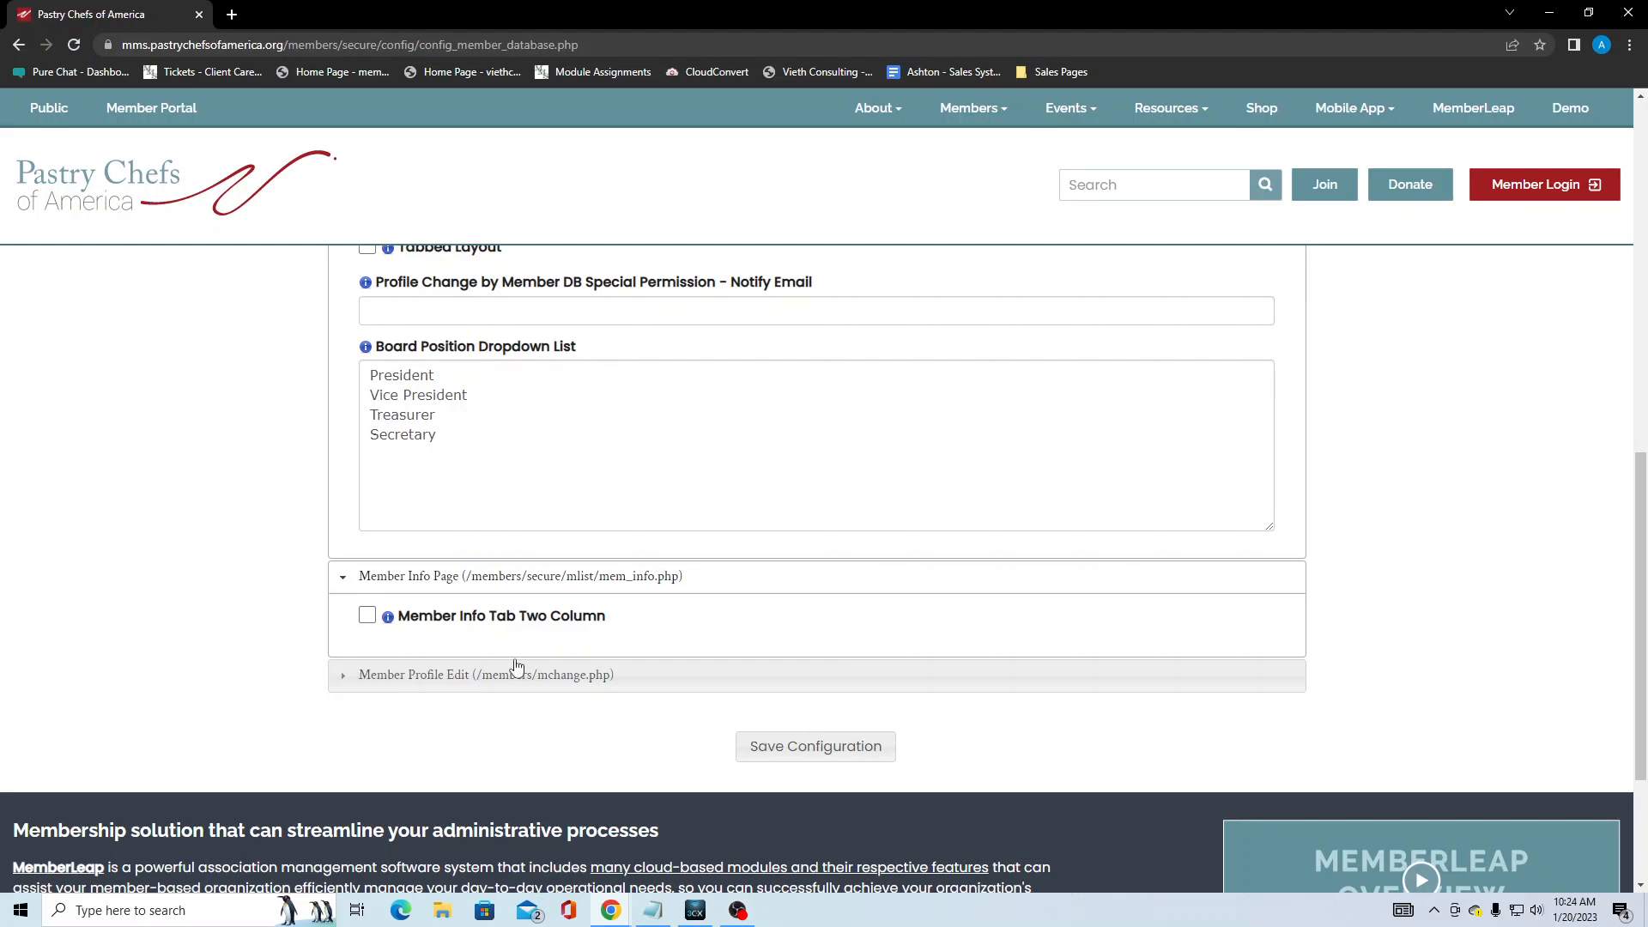
left_click(507, 676)
scroll(510, 684, "down", 1)
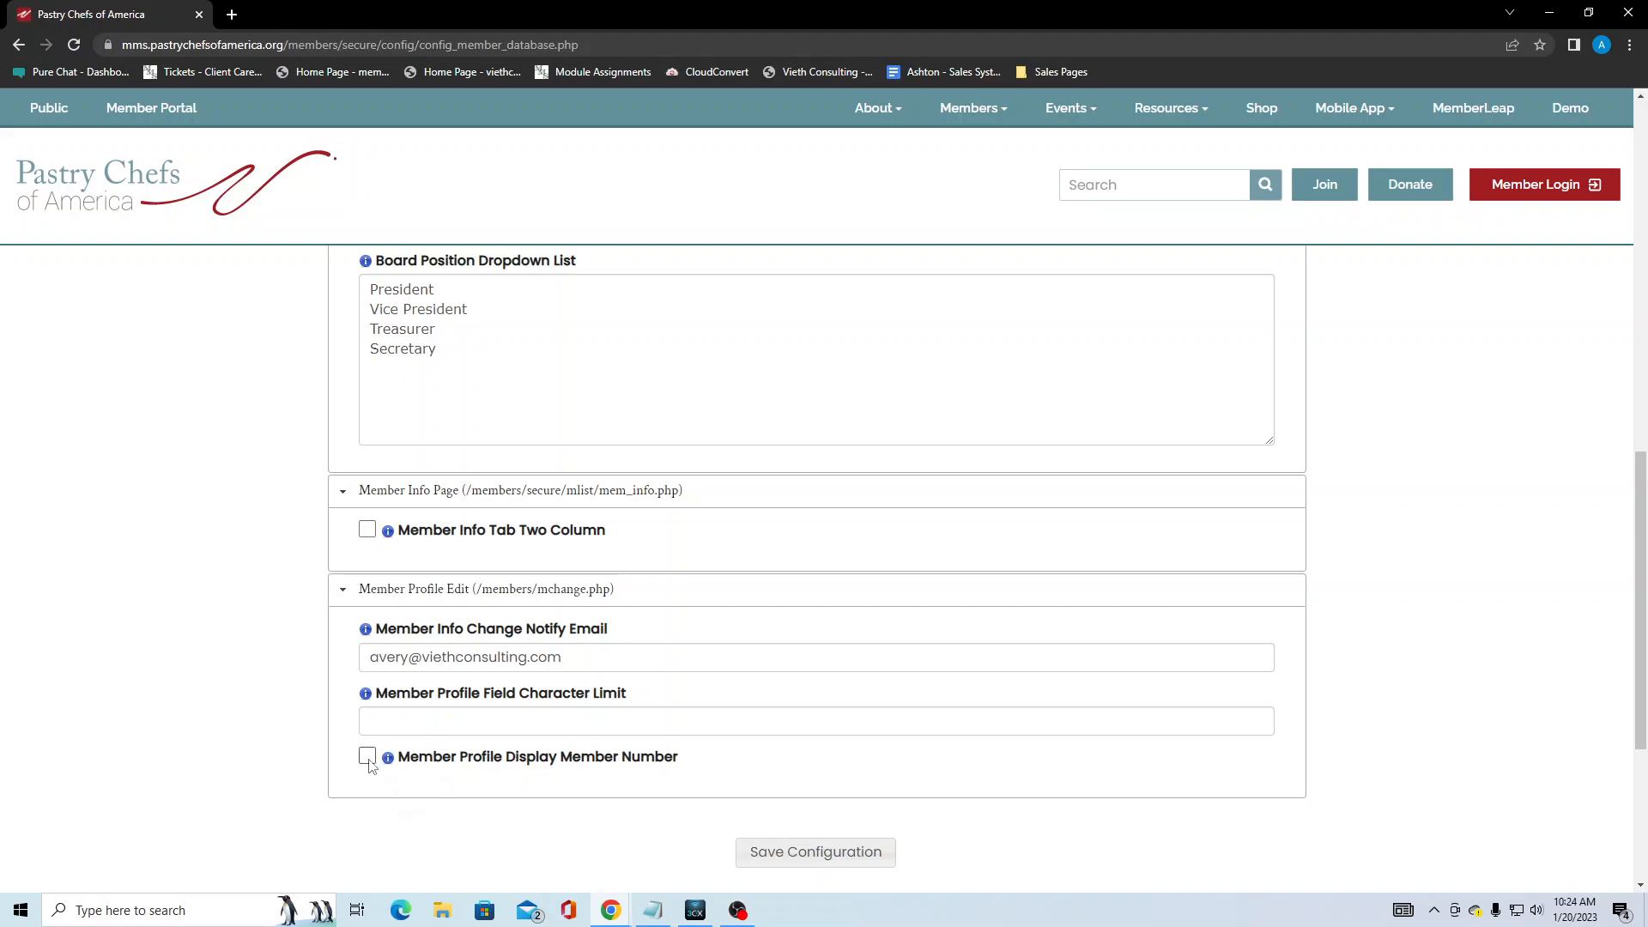
left_click(368, 596)
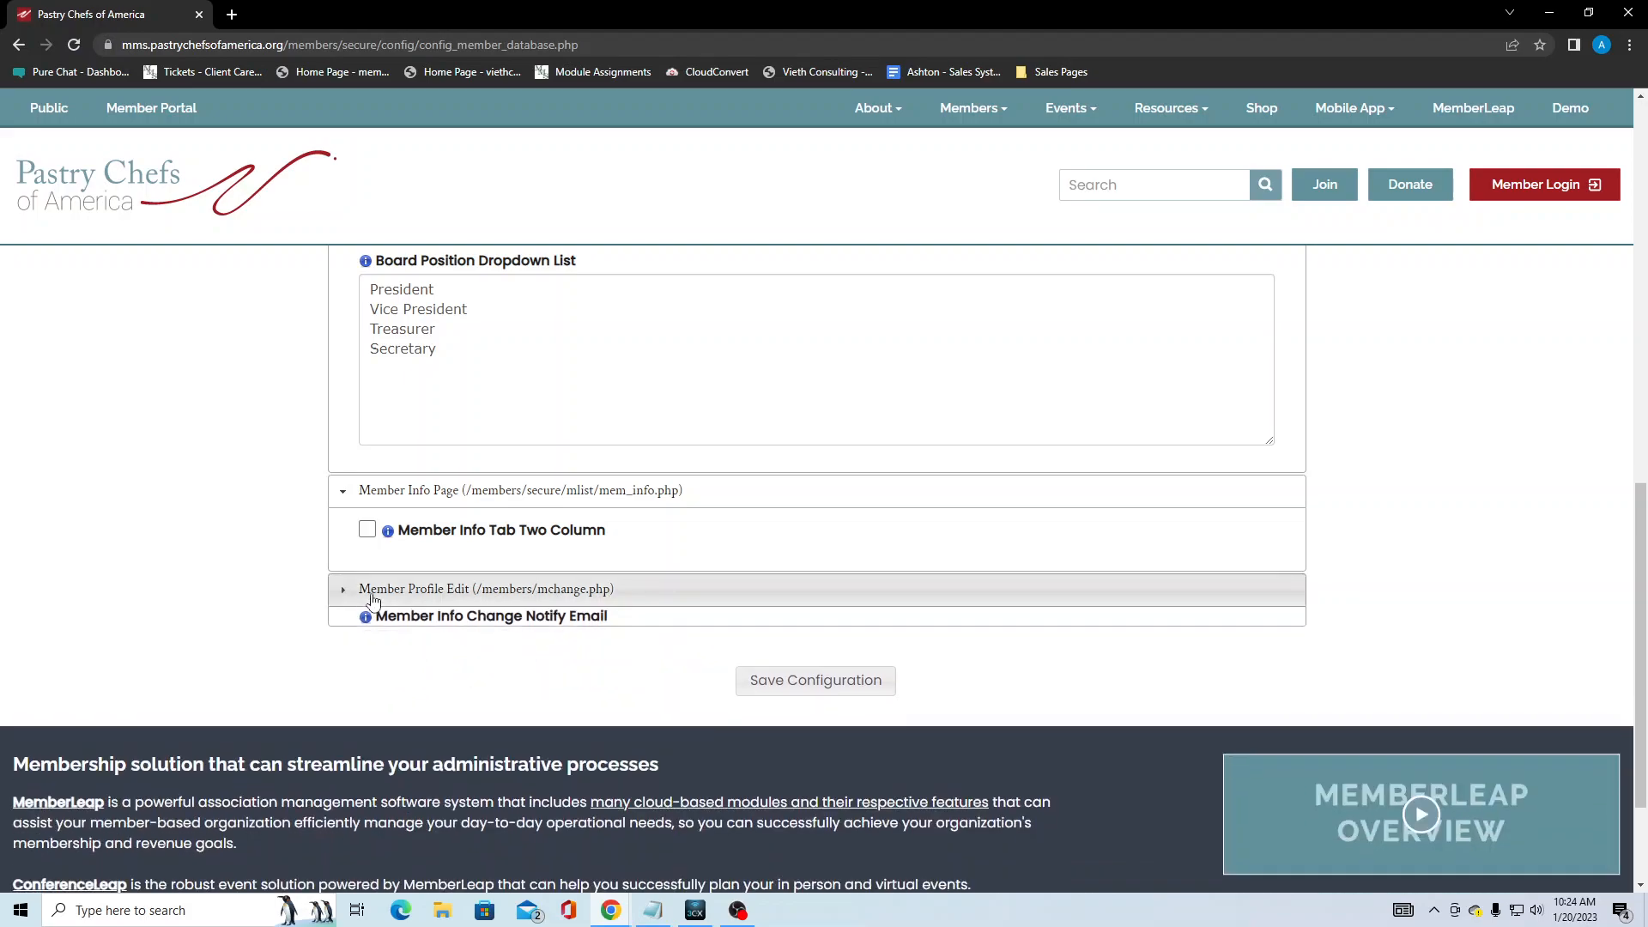
Step: Read the help information for the Board Position Dropdown List and dismiss it
scroll(158, 512, "up", 2)
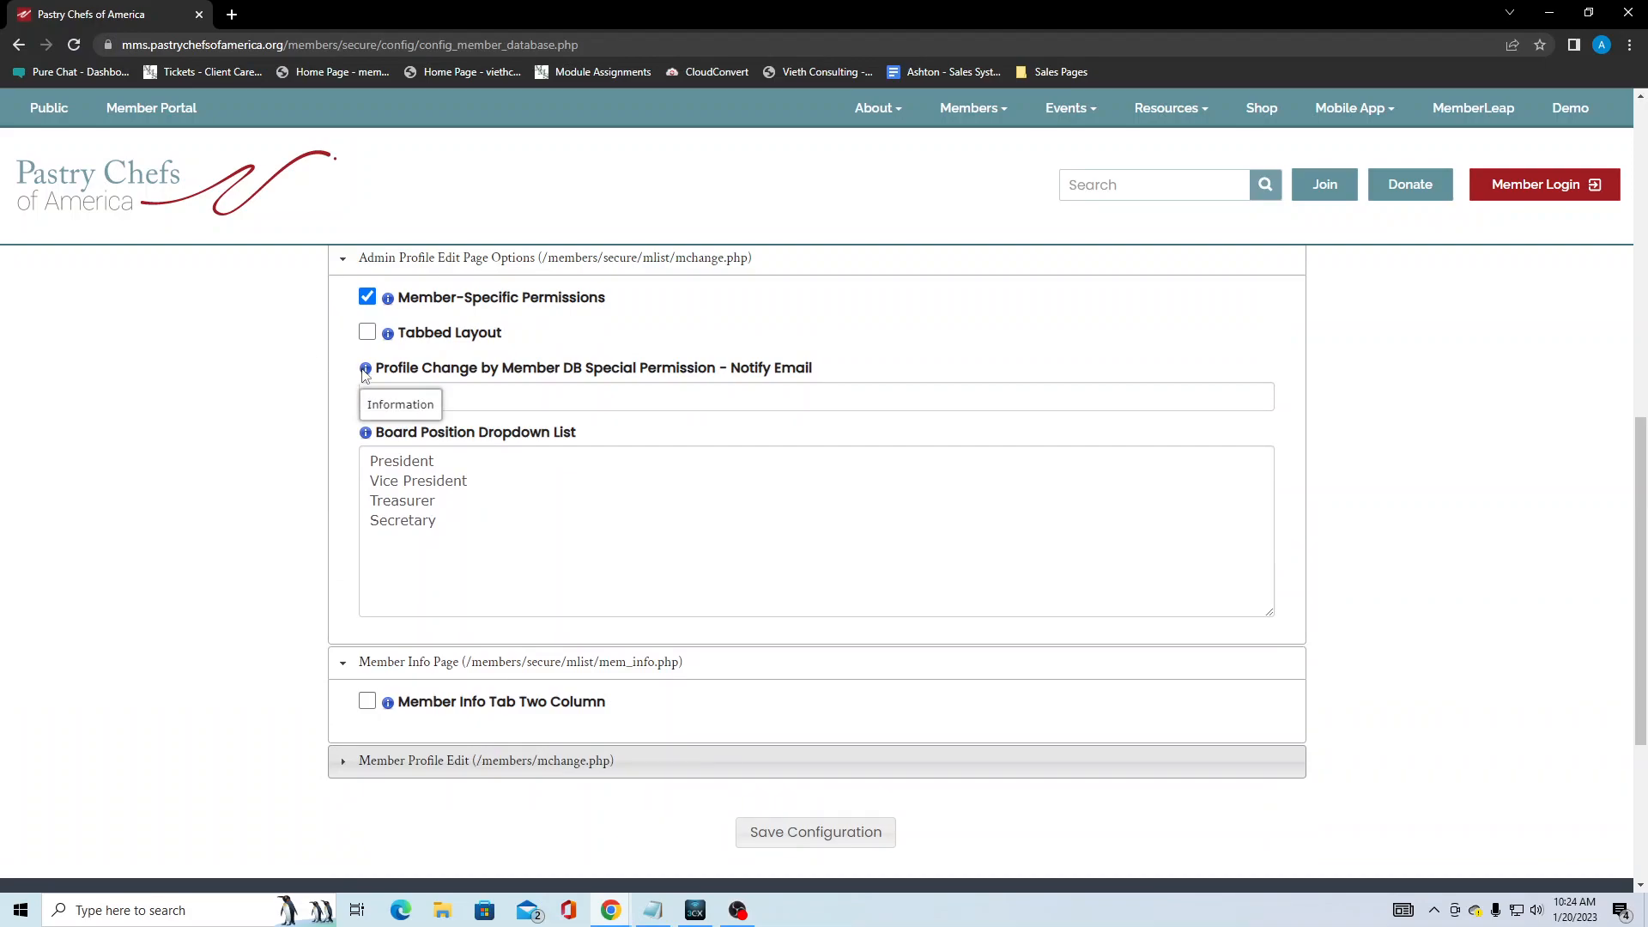
left_click(366, 434)
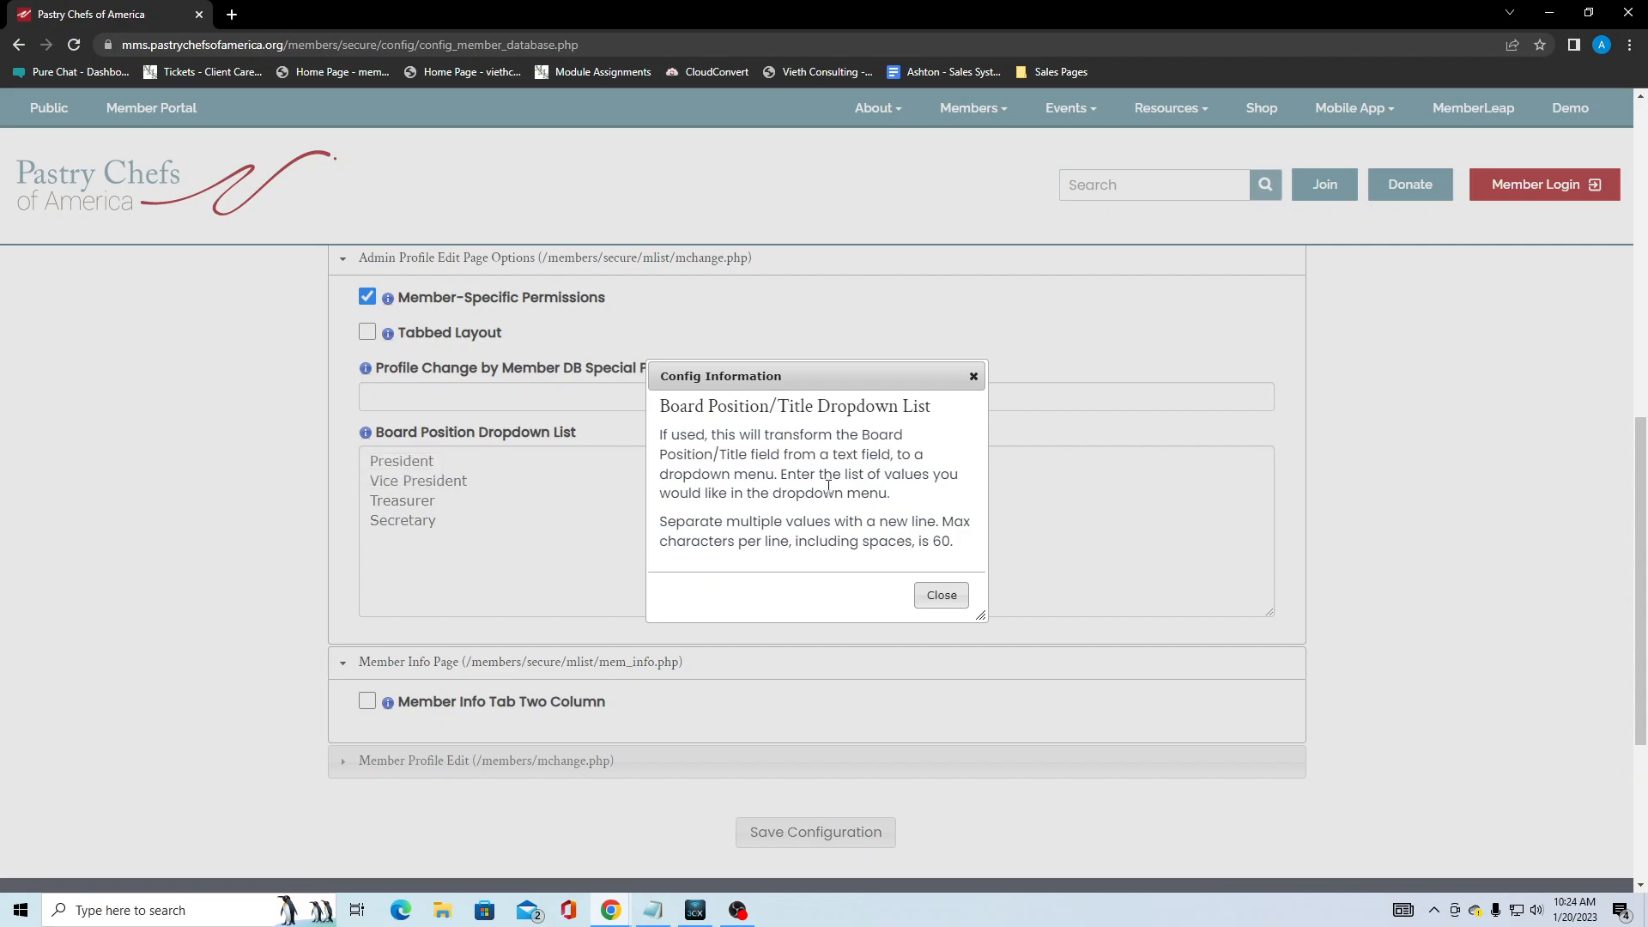
left_click(942, 595)
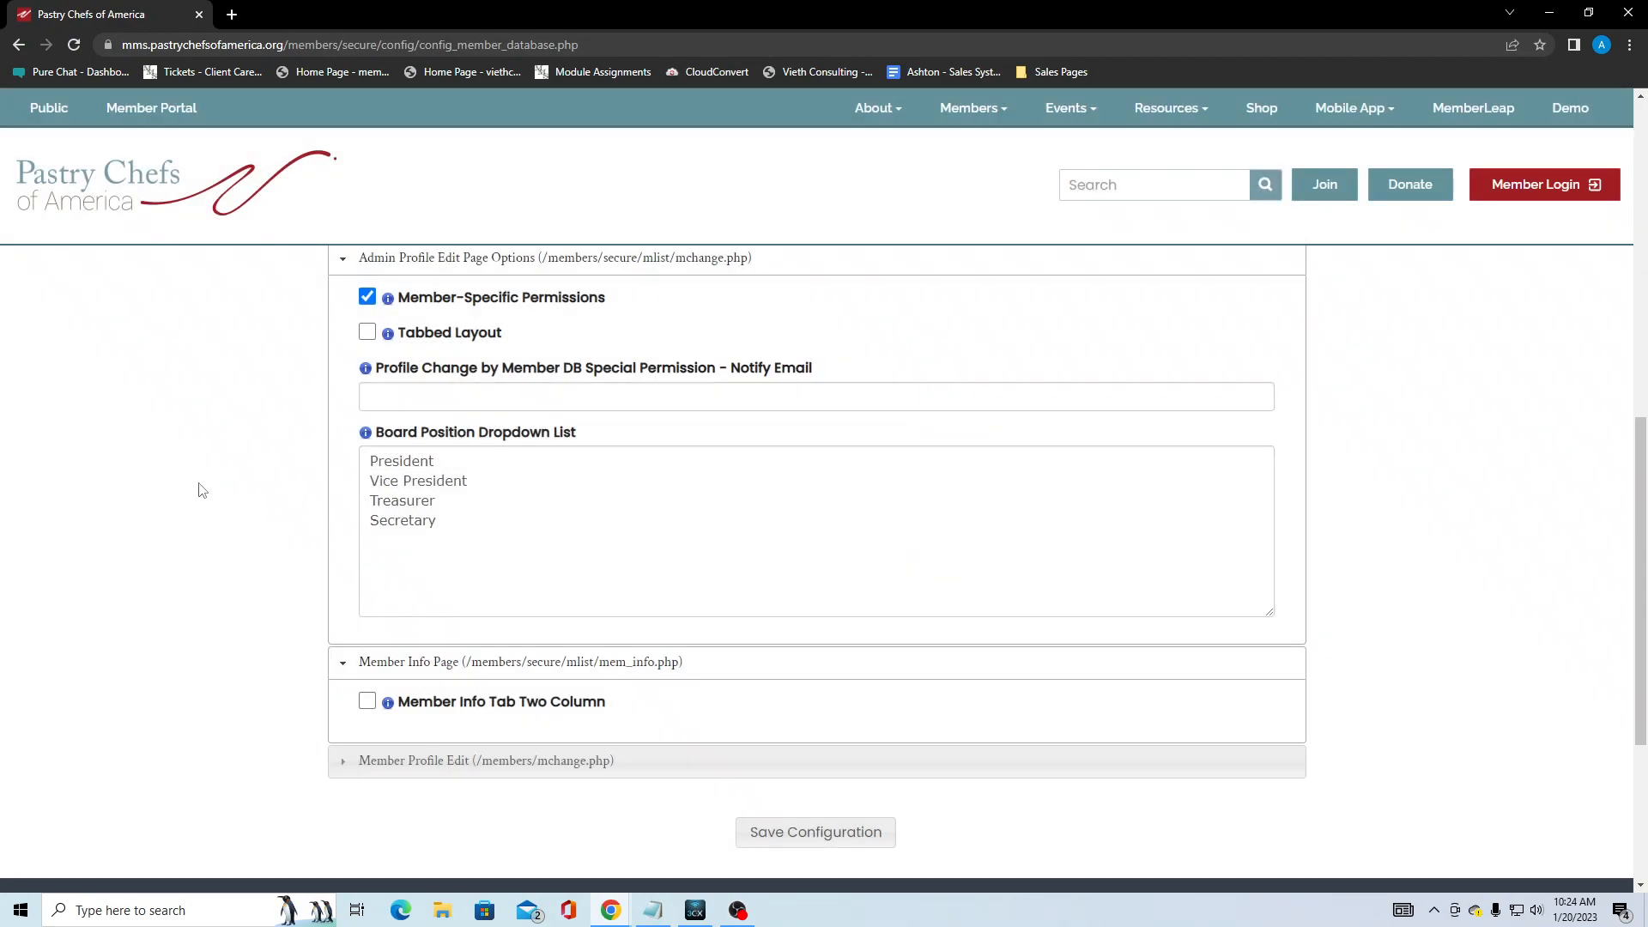
Step: Return to the main admin menu and open the Member Database
scroll(198, 481, "up", 15)
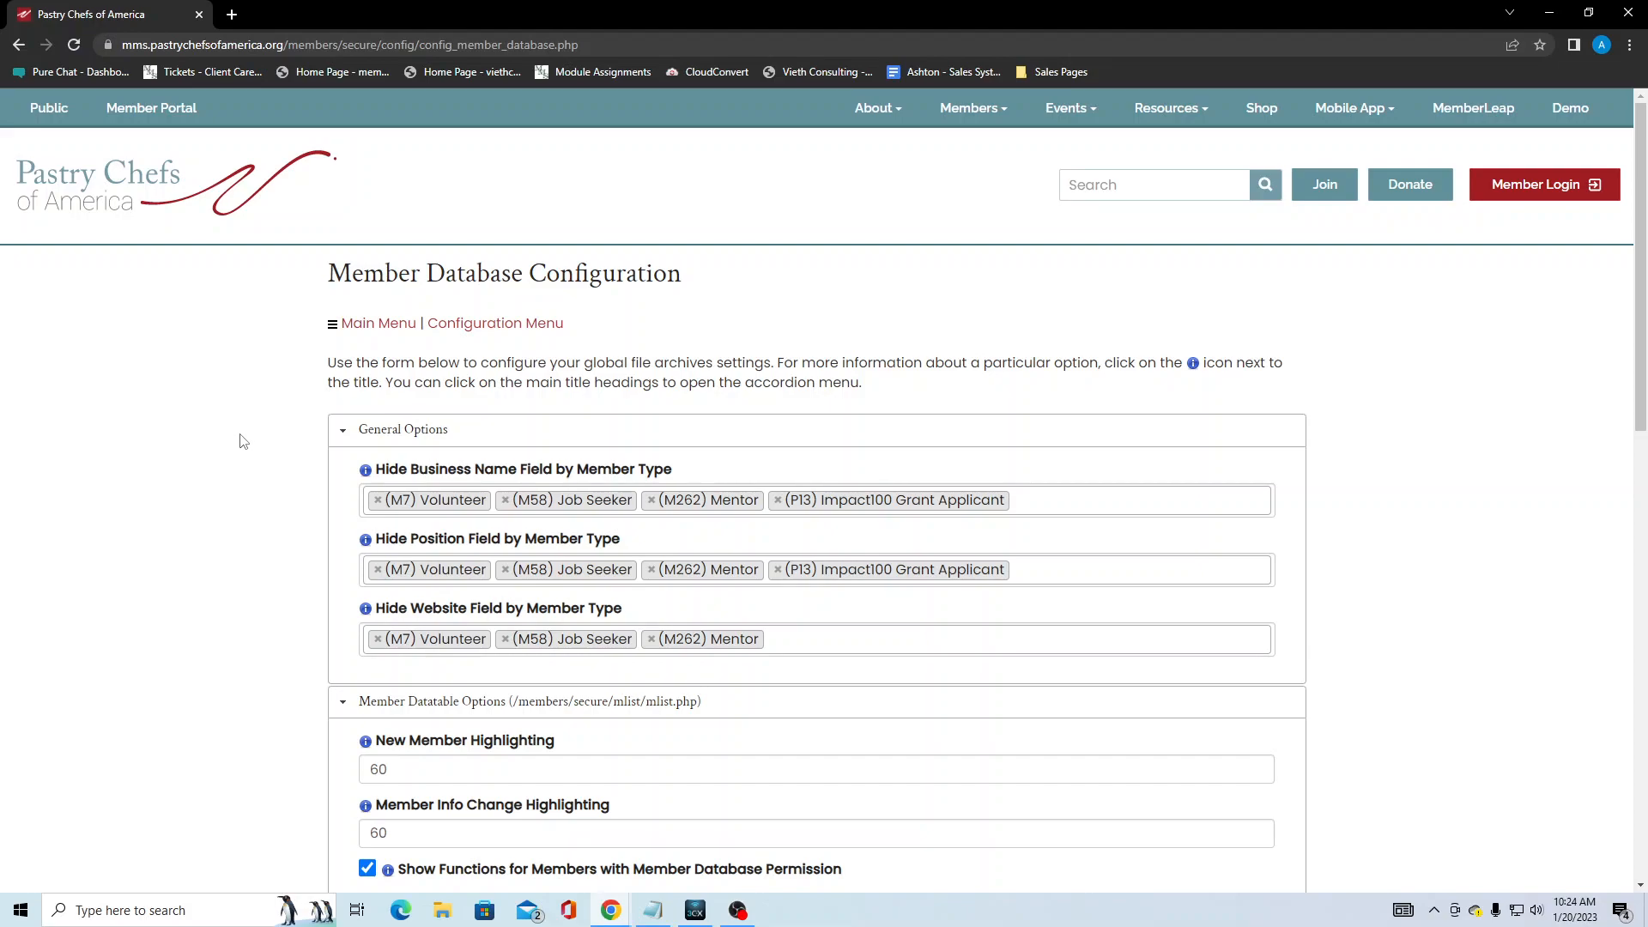
left_click(382, 335)
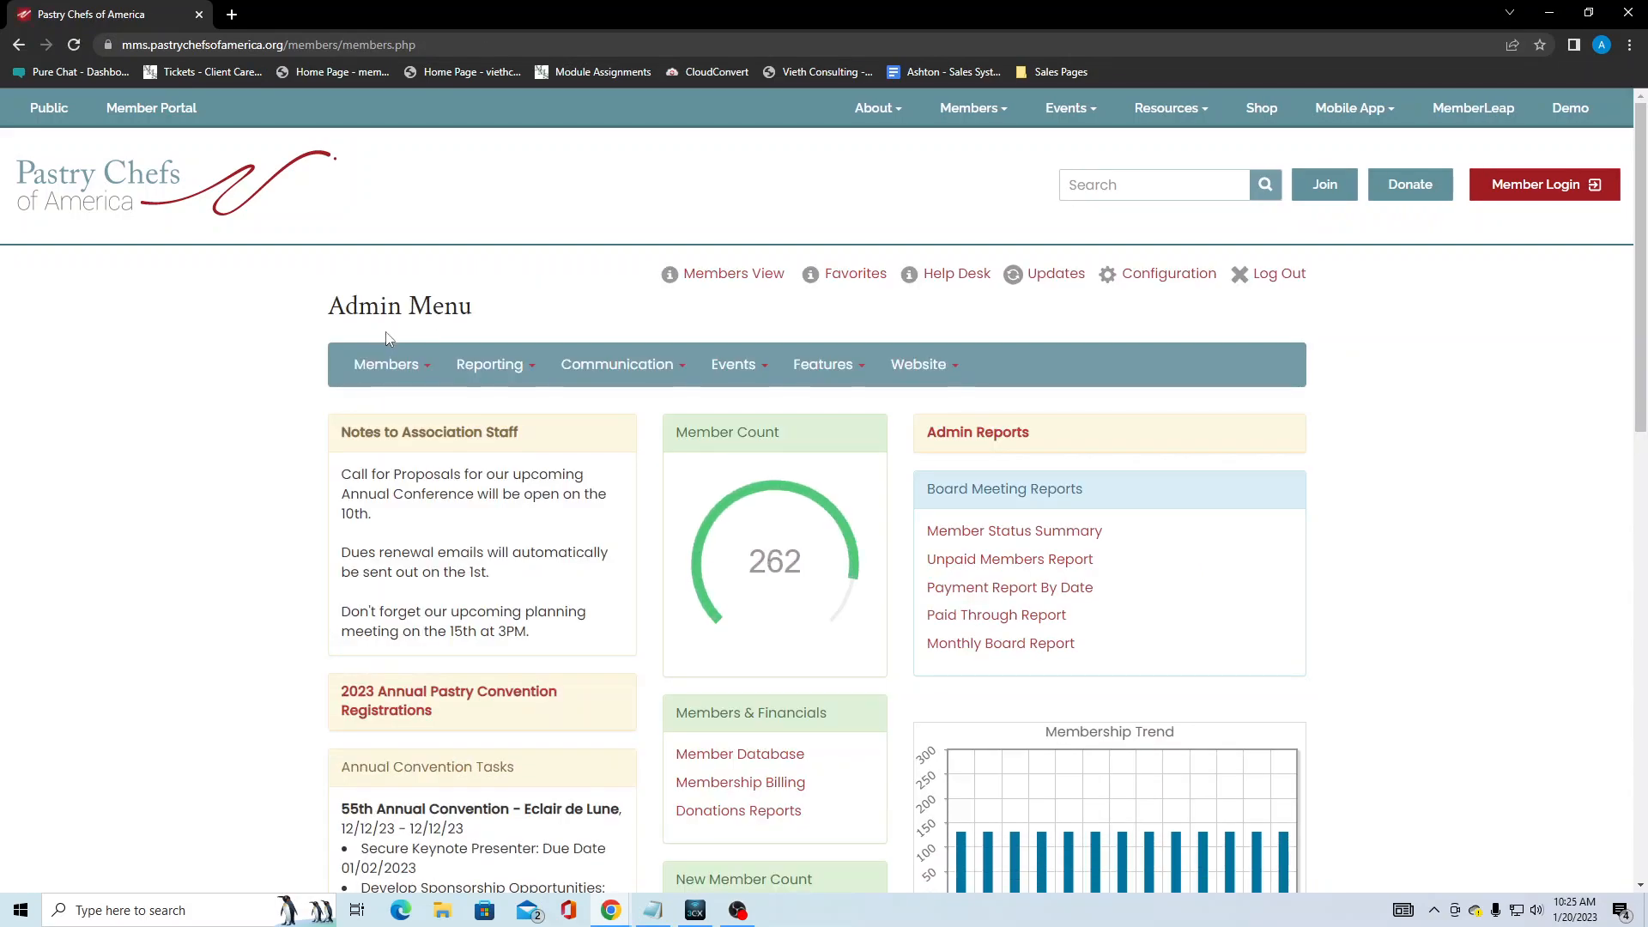
mouse_move(392, 360)
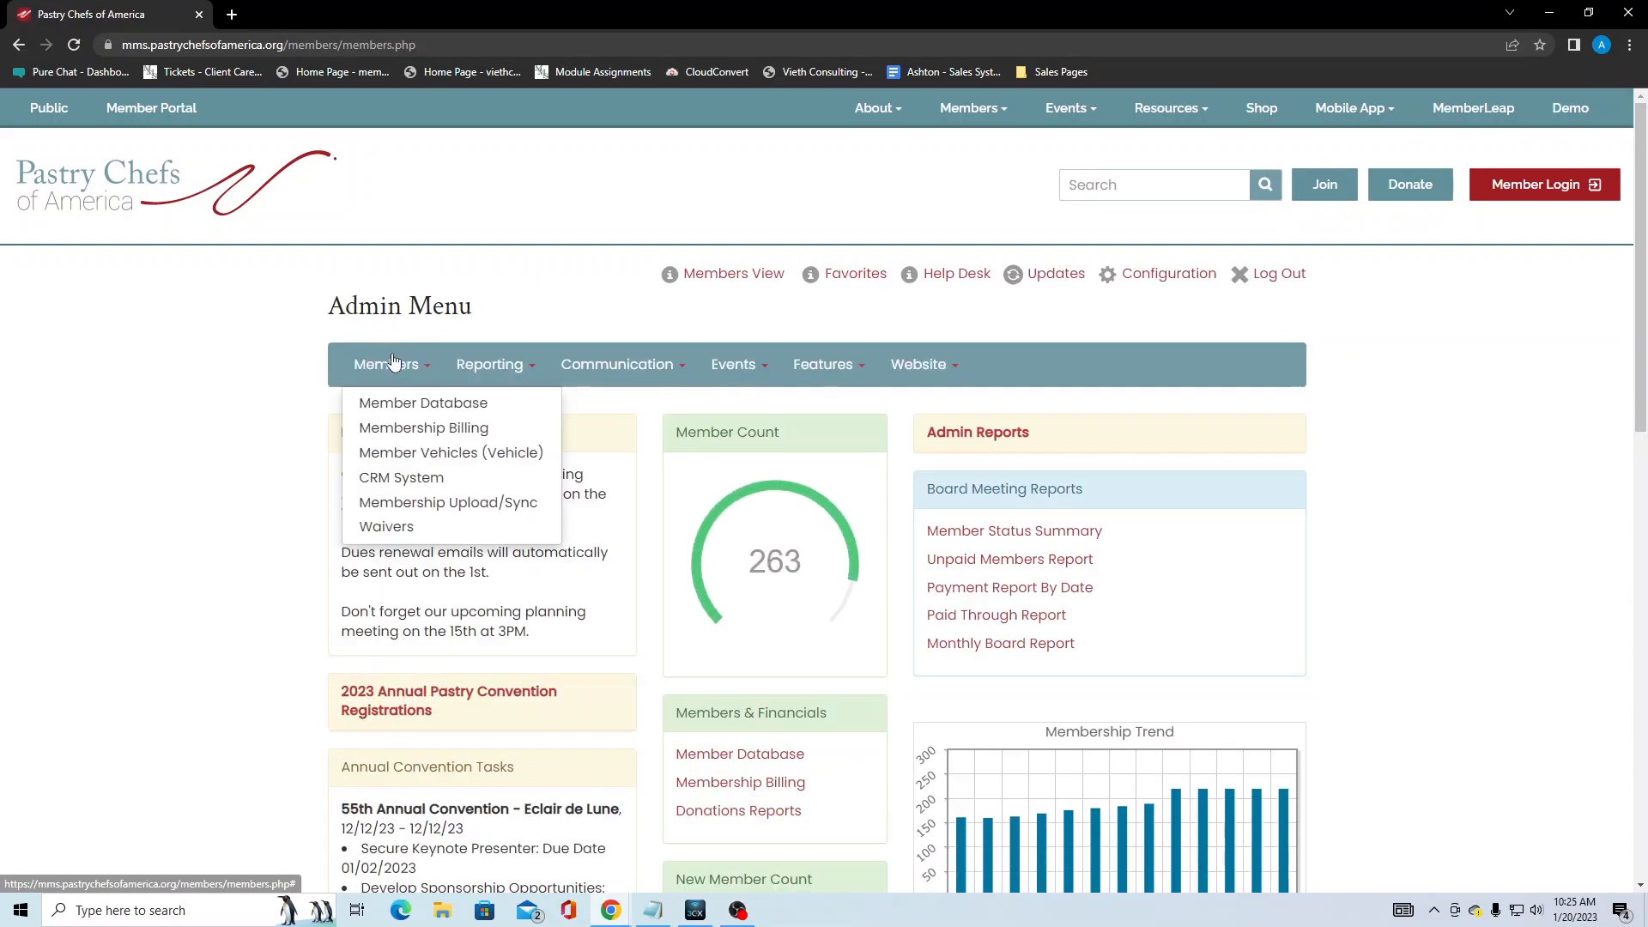
left_click(409, 403)
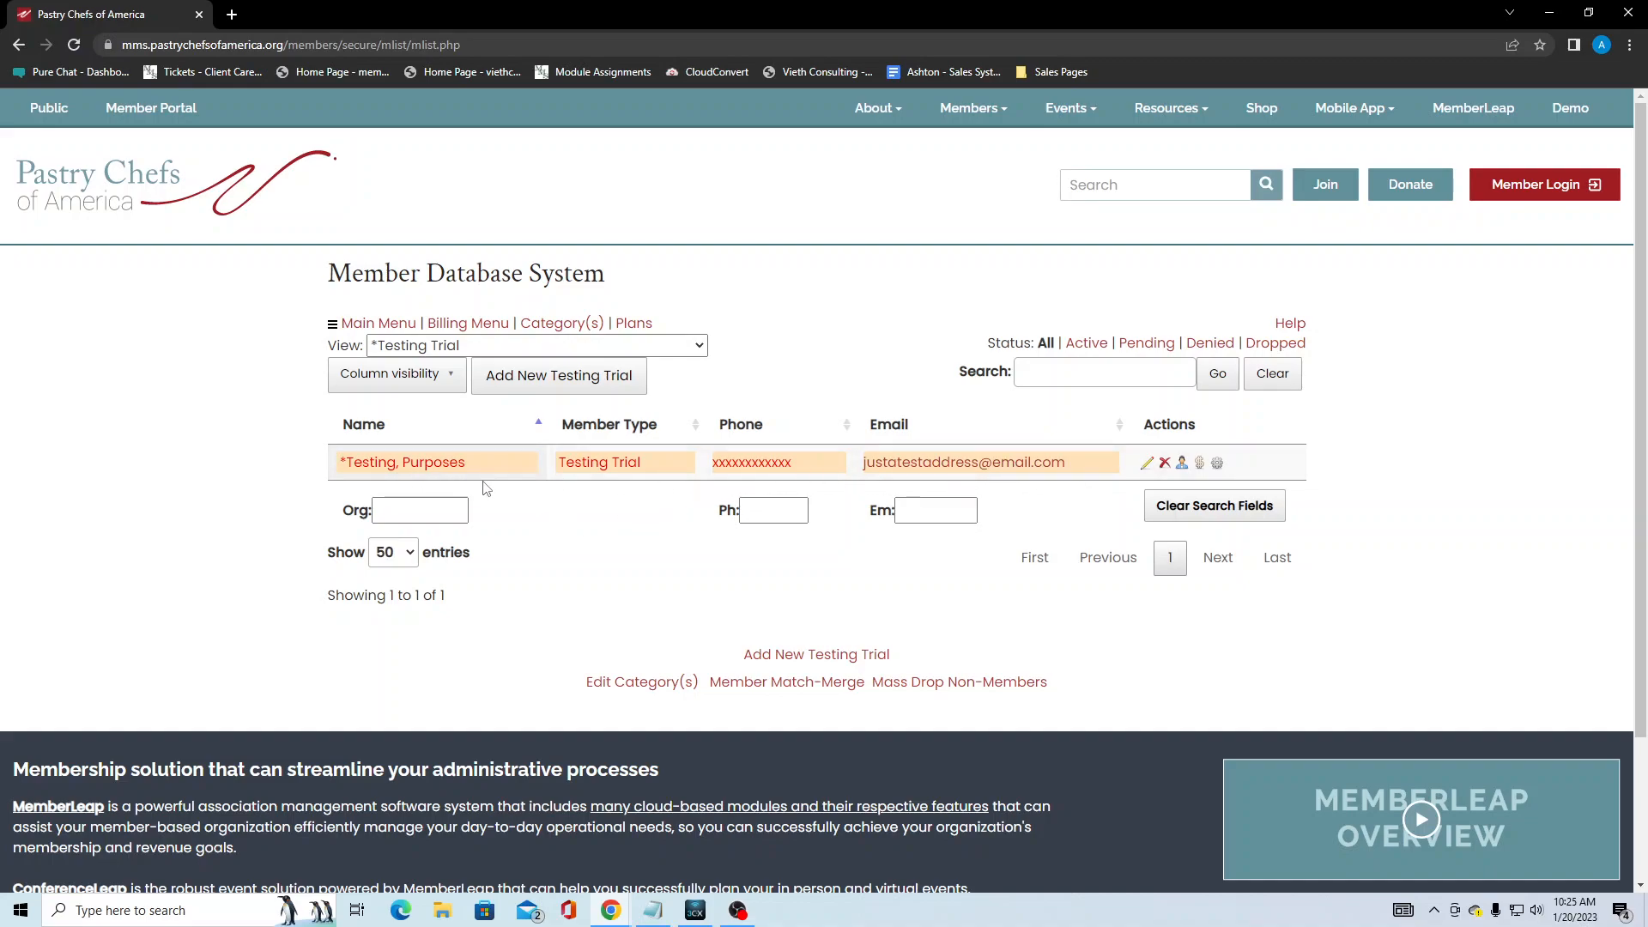
Step: Open the Testing Trial member's record for editing and look through its contact and address fields
mouse_move(496, 472)
left_click(1146, 465)
scroll(210, 497, "down", 10)
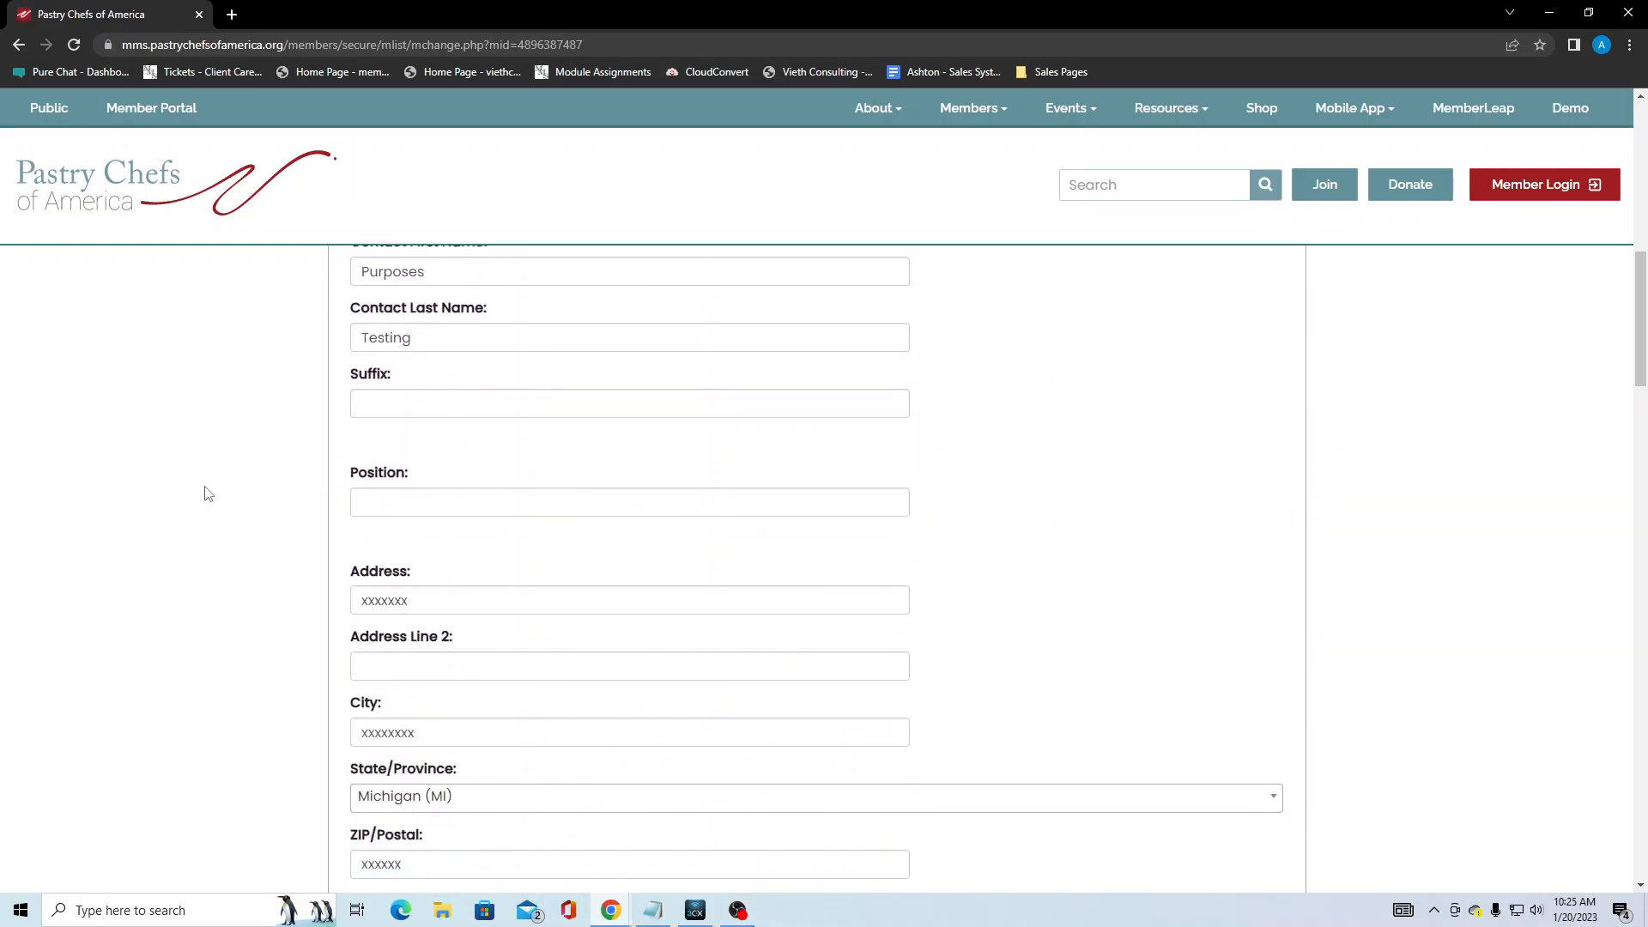
scroll(208, 493, "down", 15)
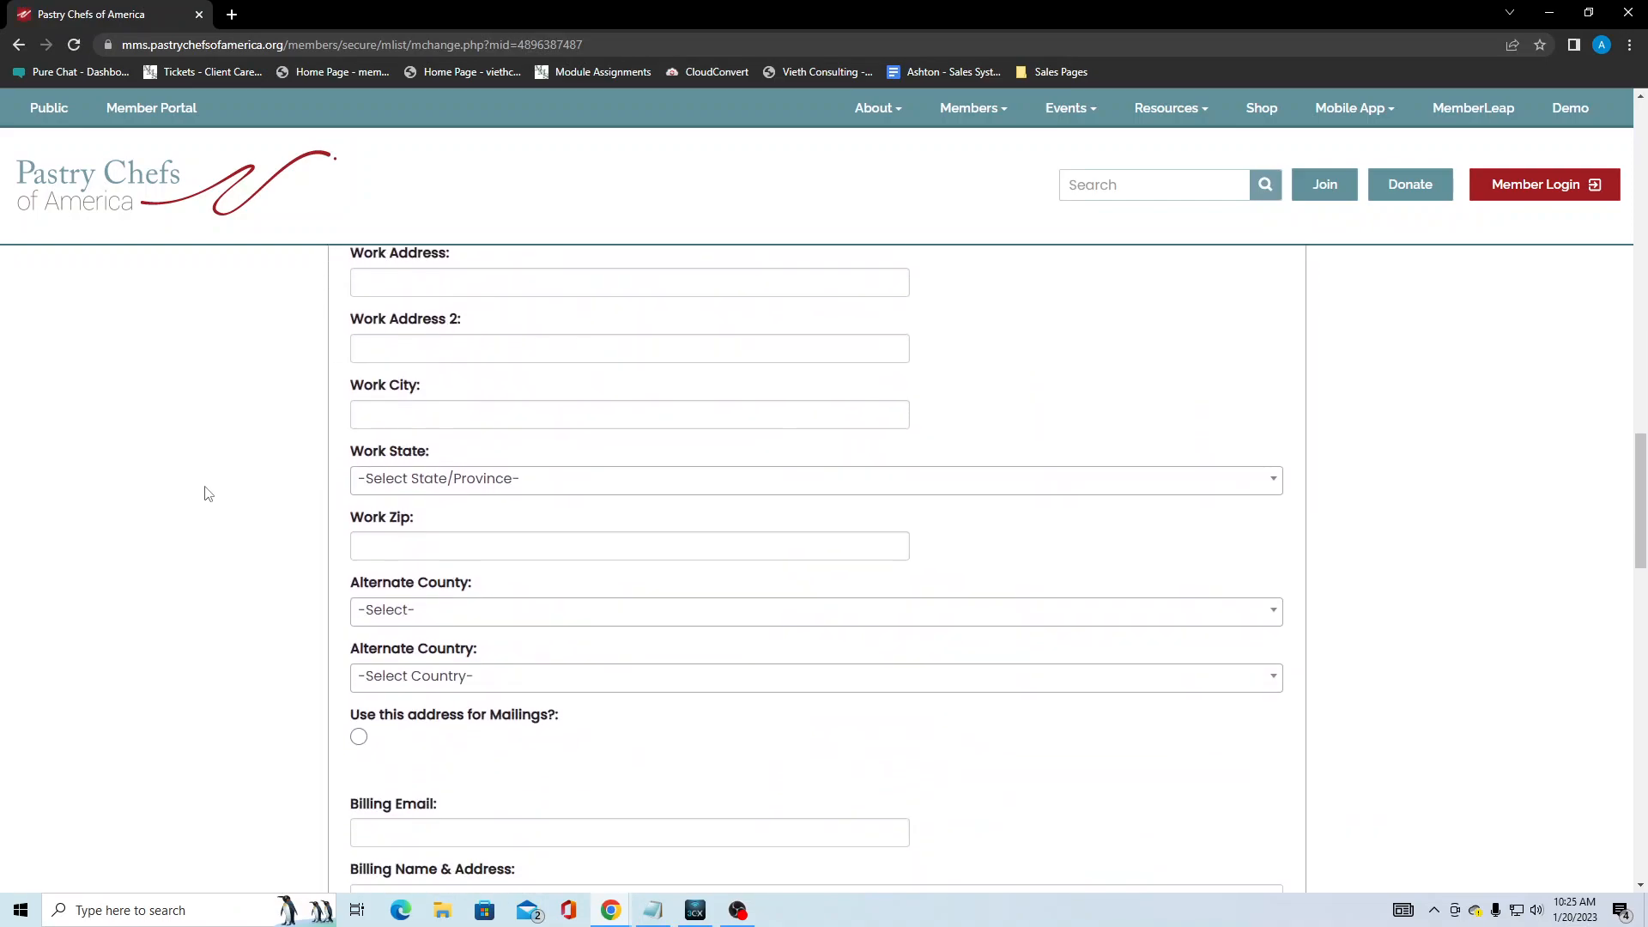
scroll(208, 494, "down", 15)
Step: Return to the start of the member's Contact fields and examine the Member Number field
scroll(208, 494, "up", 15)
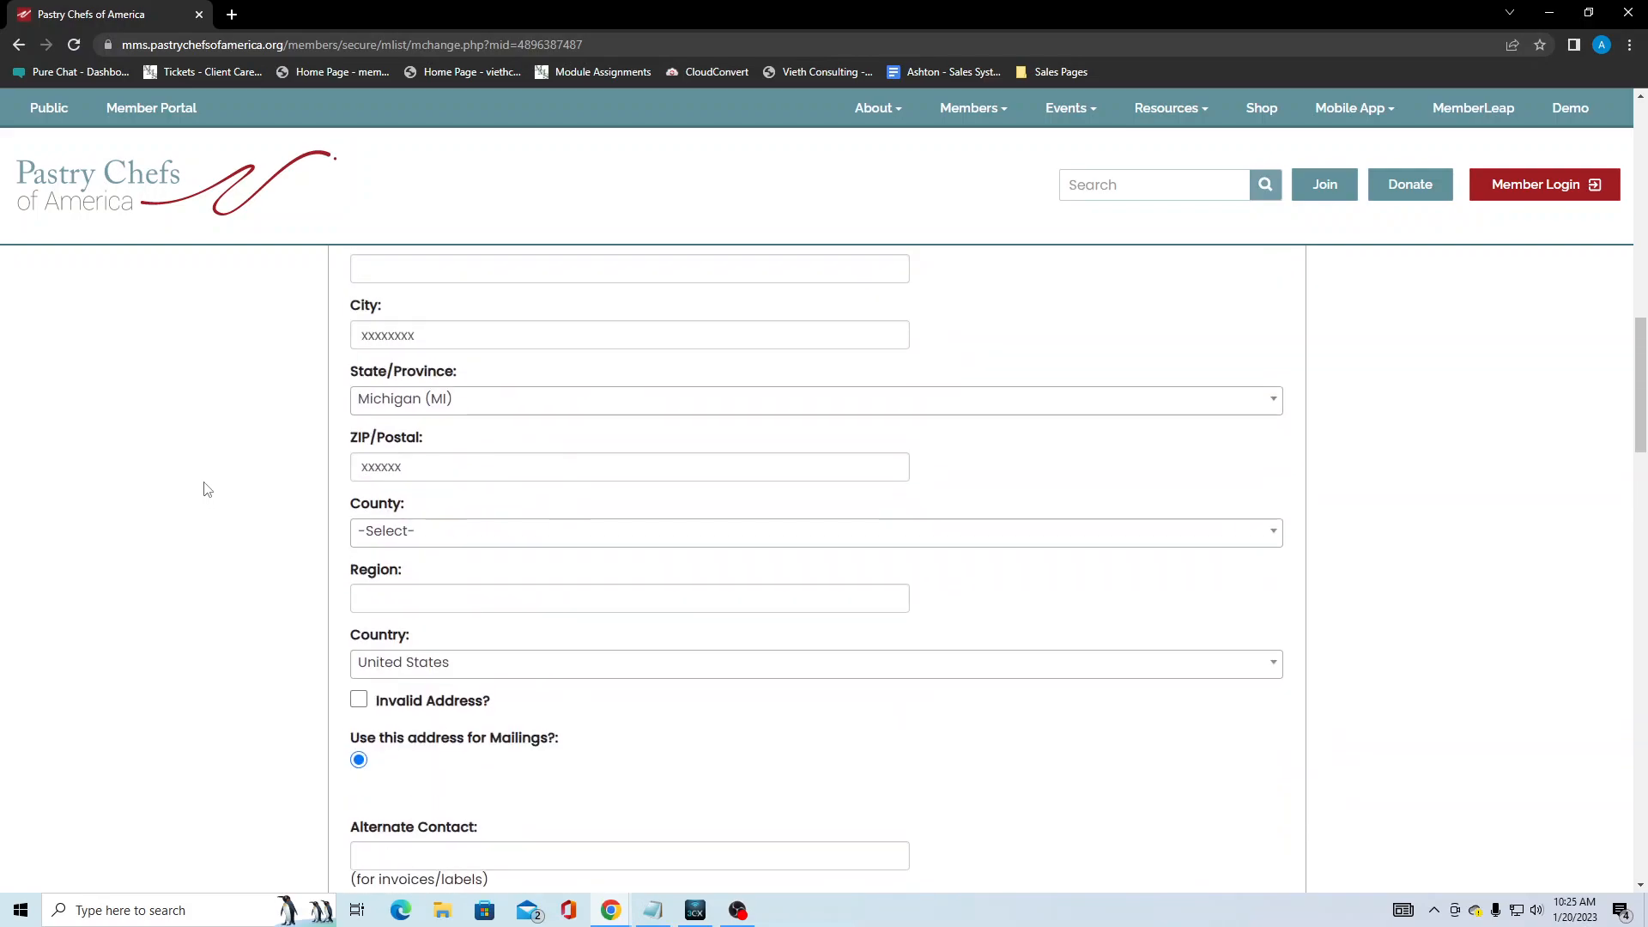
scroll(208, 489, "up", 15)
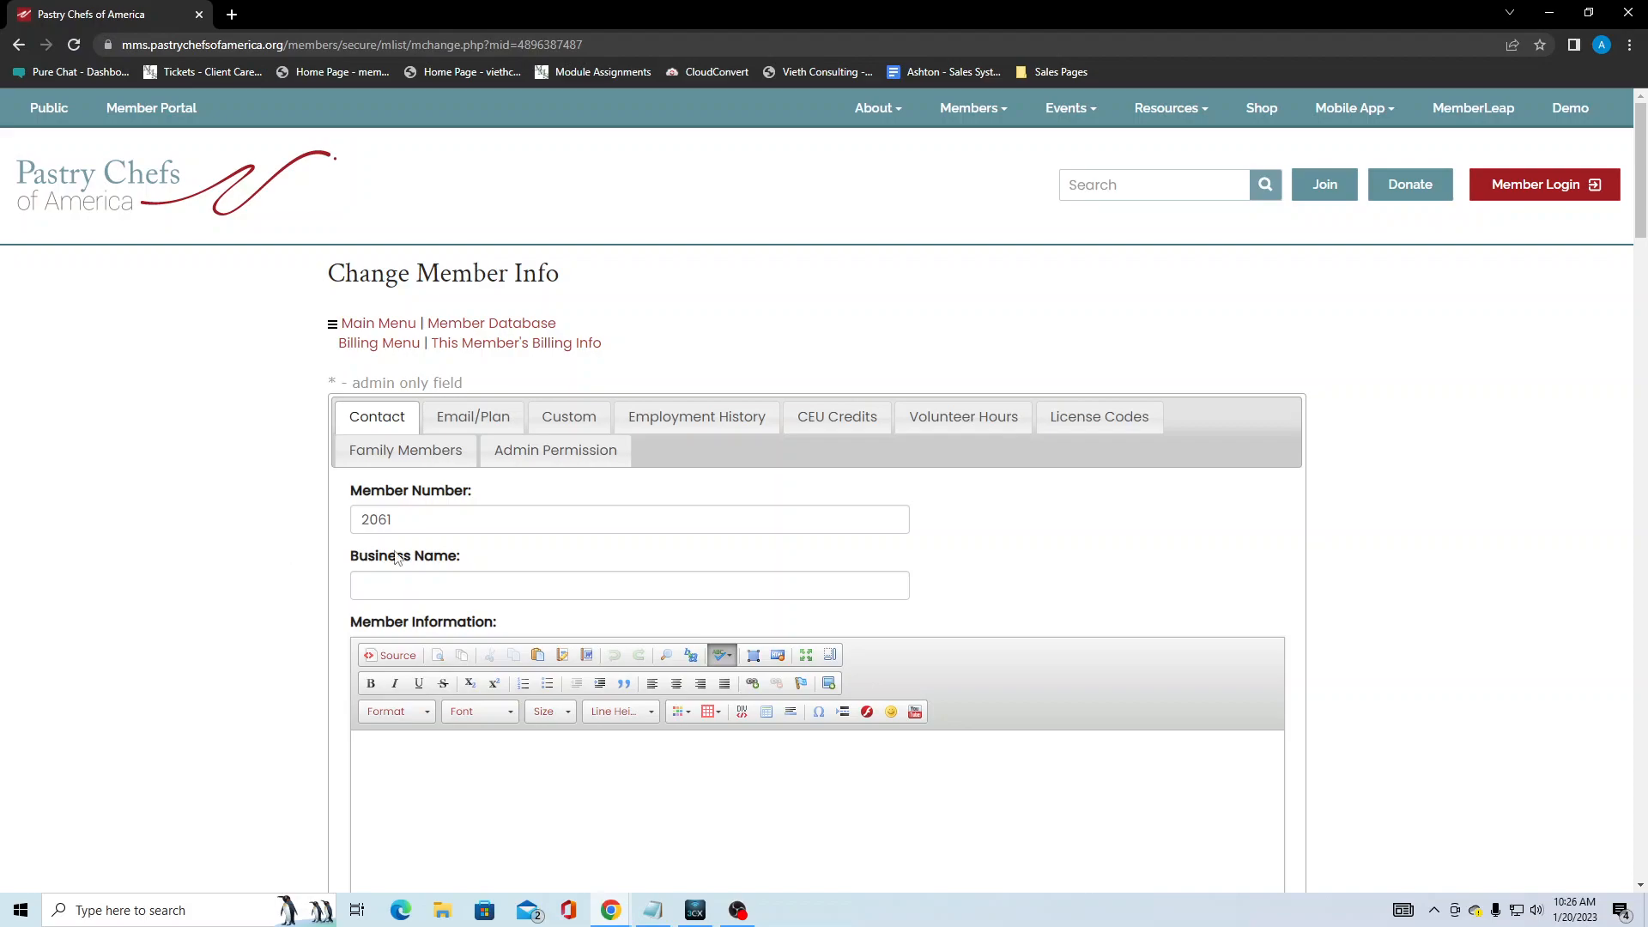
left_click_drag(428, 523, 296, 530)
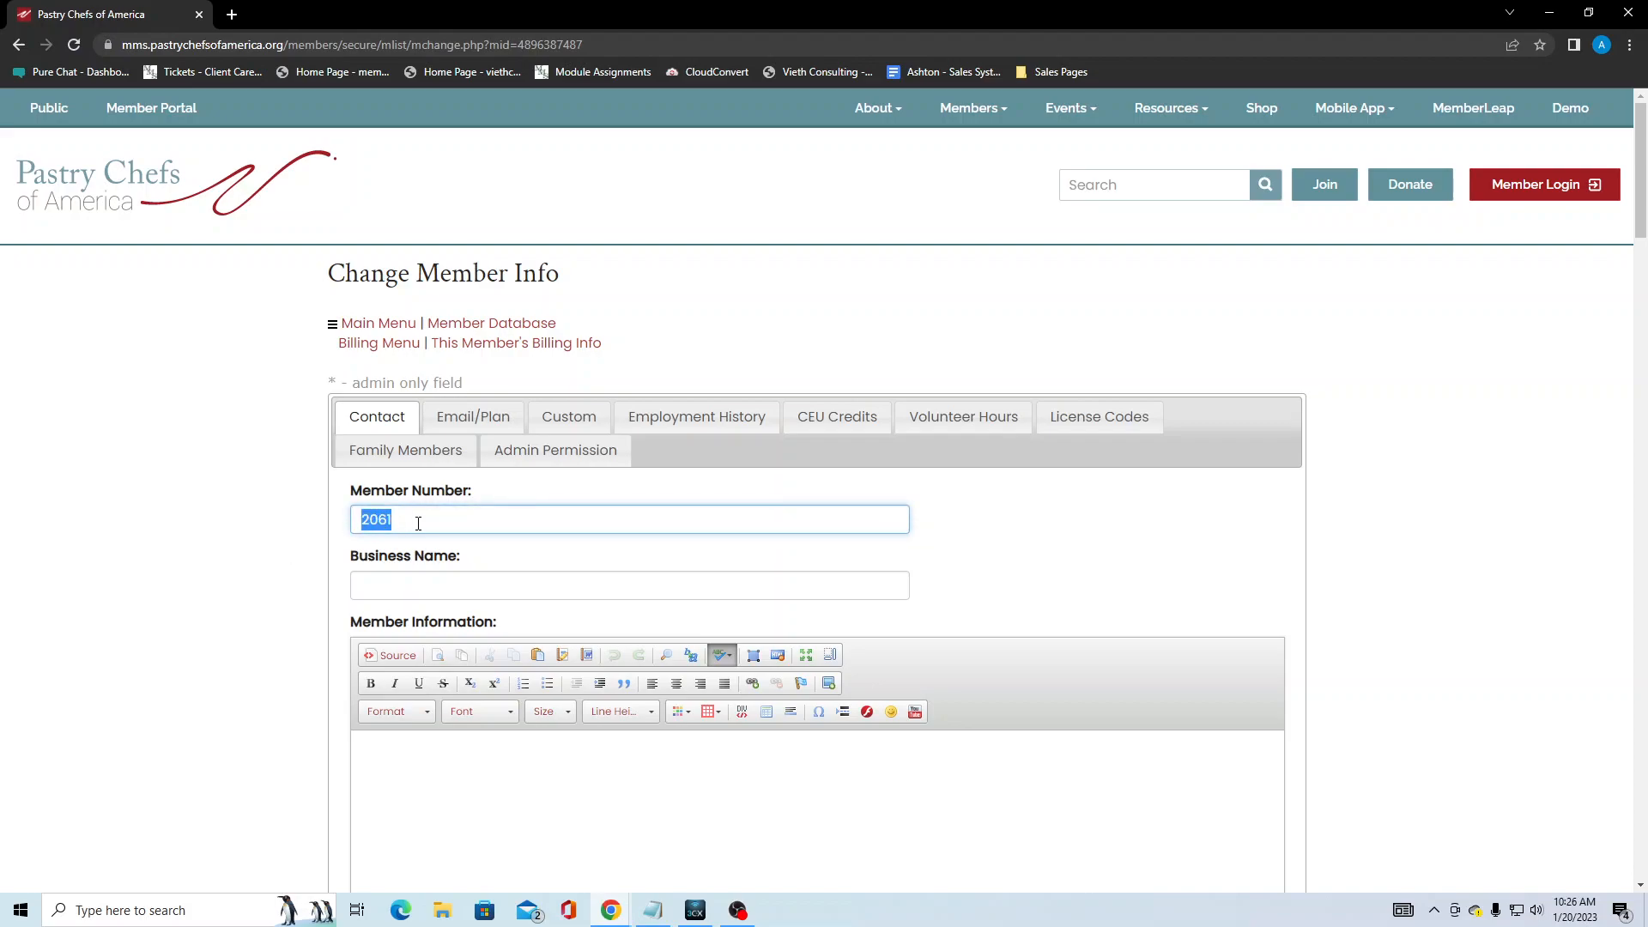
left_click(264, 517)
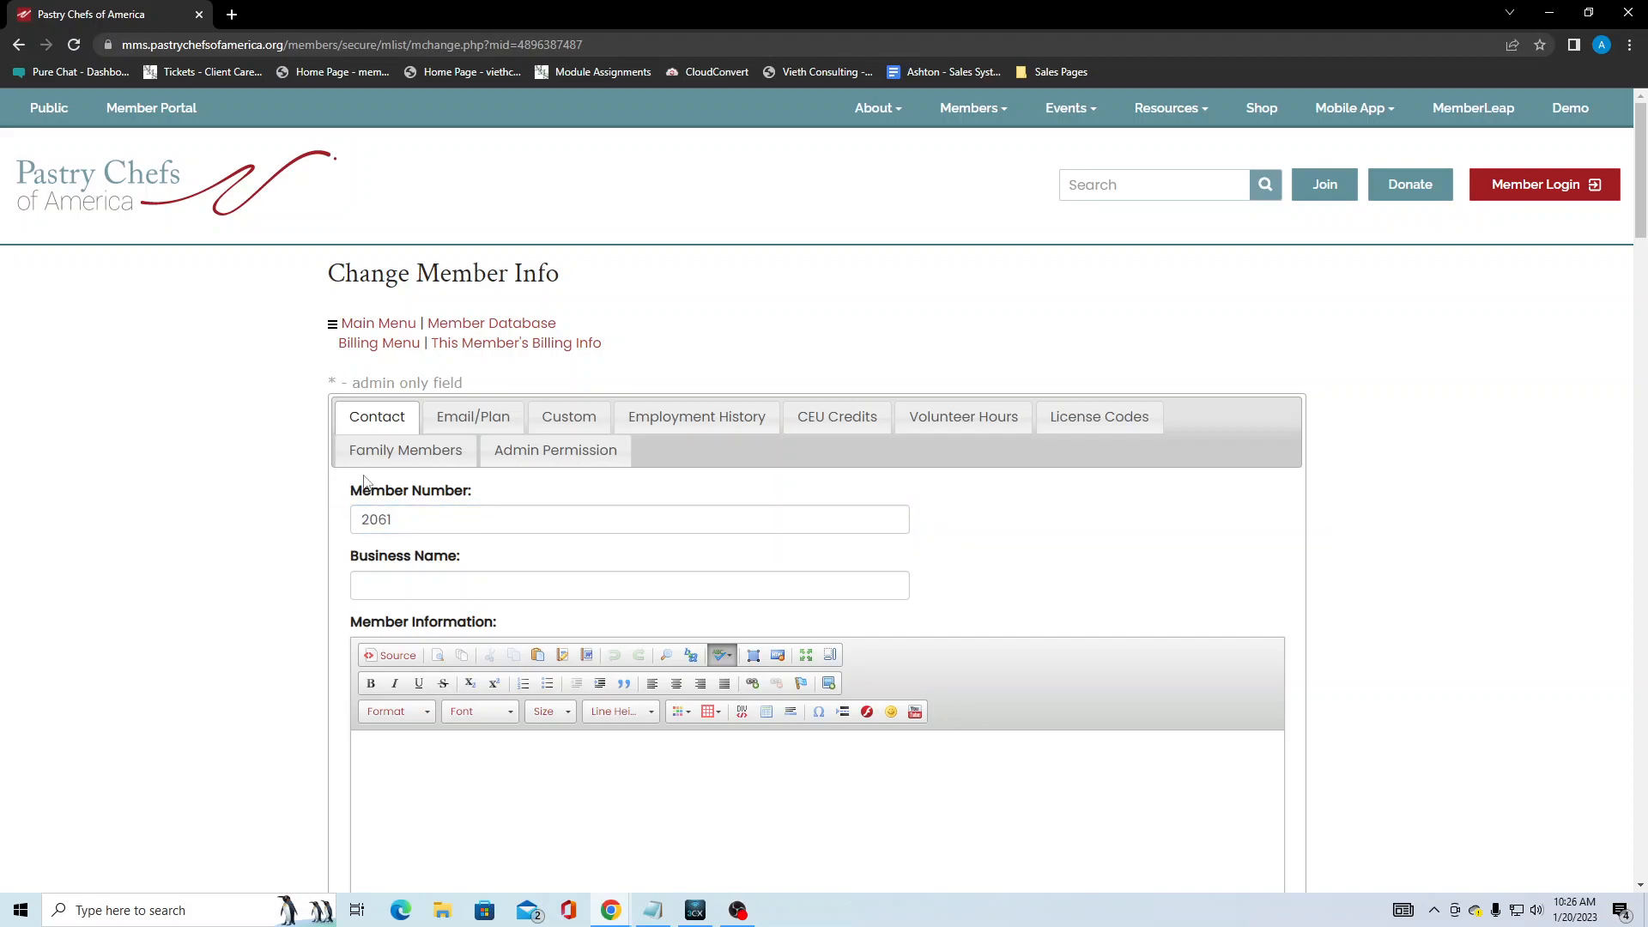
Step: Review the member's Admin Permission options, granting Broadcast Messages access and removing it again along the way
left_click(564, 466)
scroll(254, 537, "down", 2)
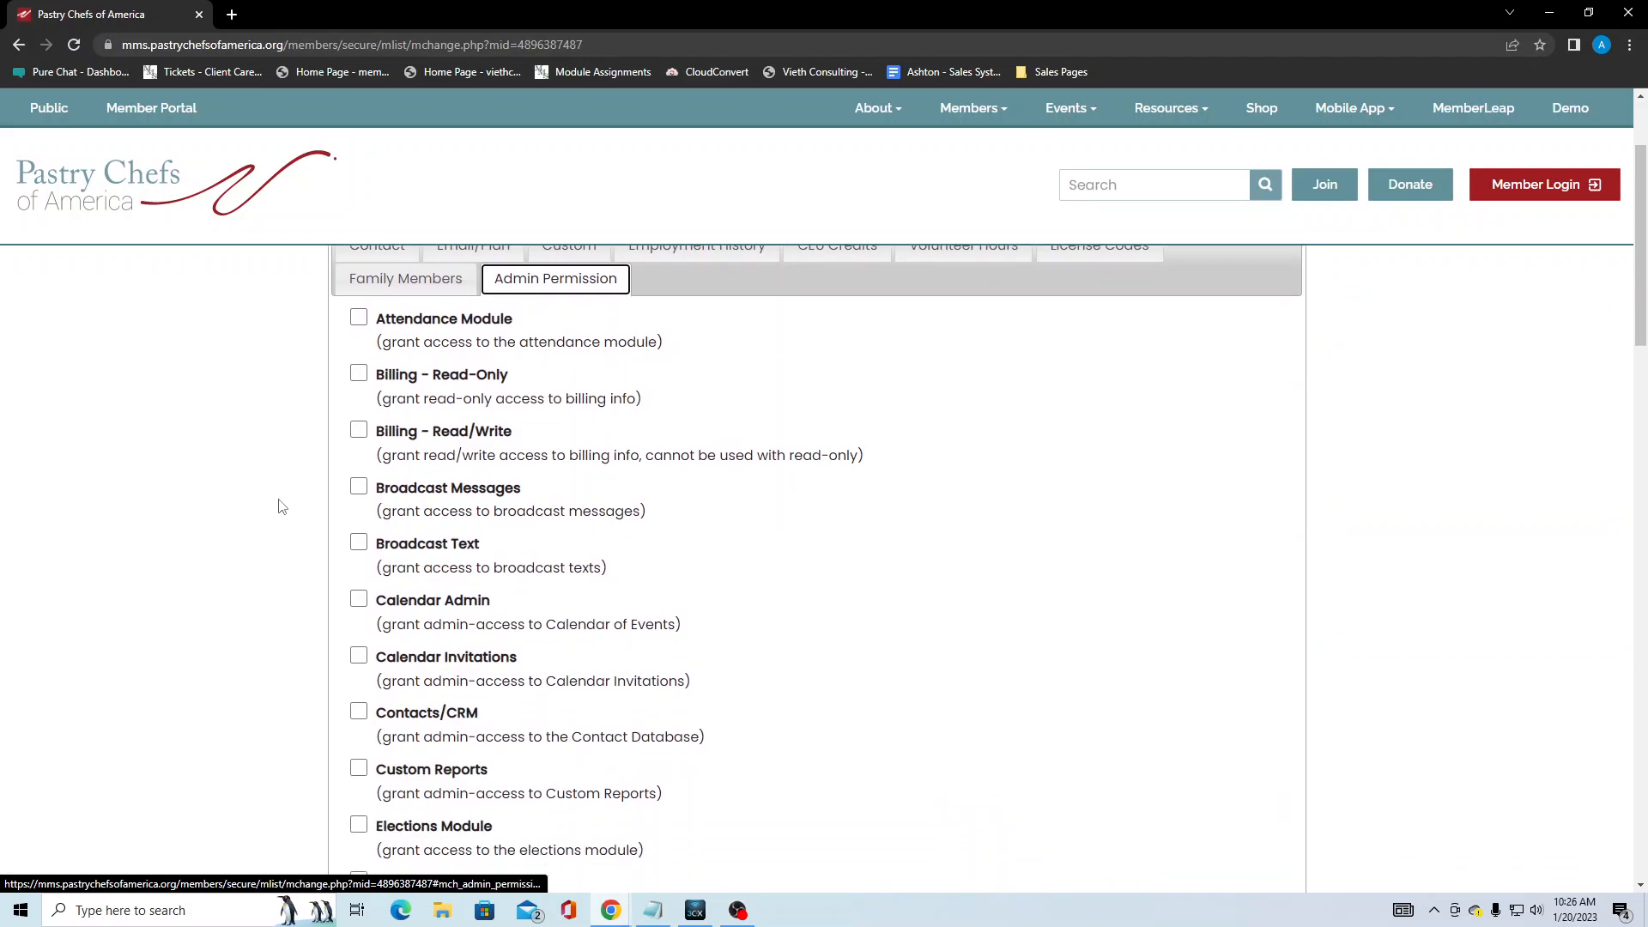
left_click(360, 489)
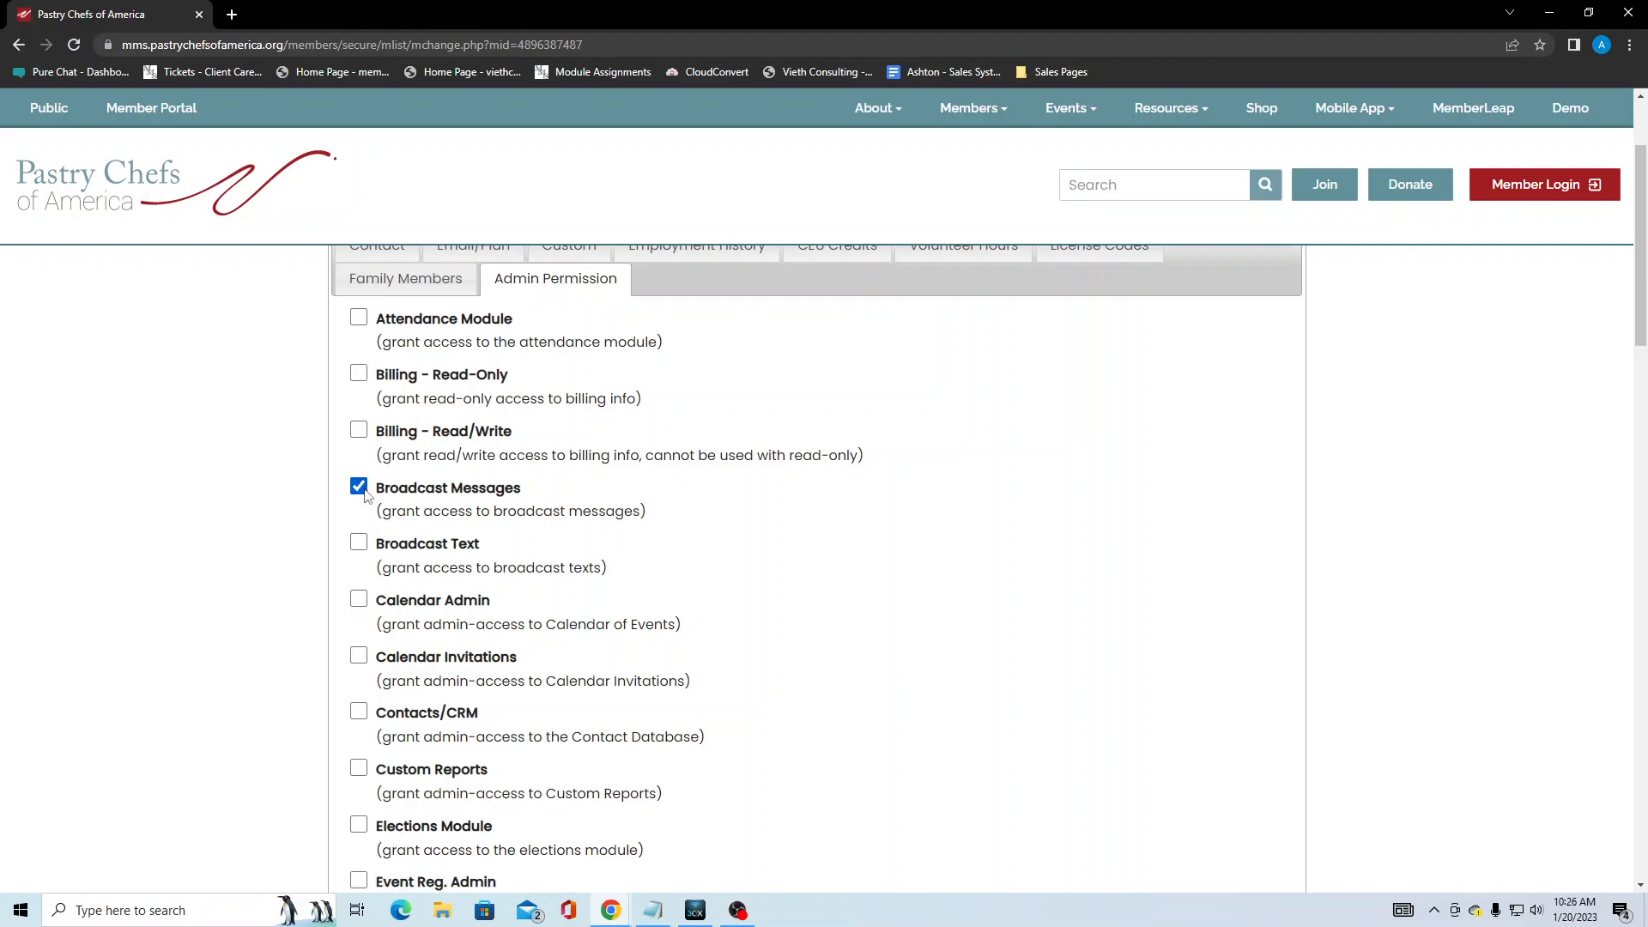
left_click(359, 488)
scroll(181, 485, "down", 10)
scroll(181, 487, "down", 6)
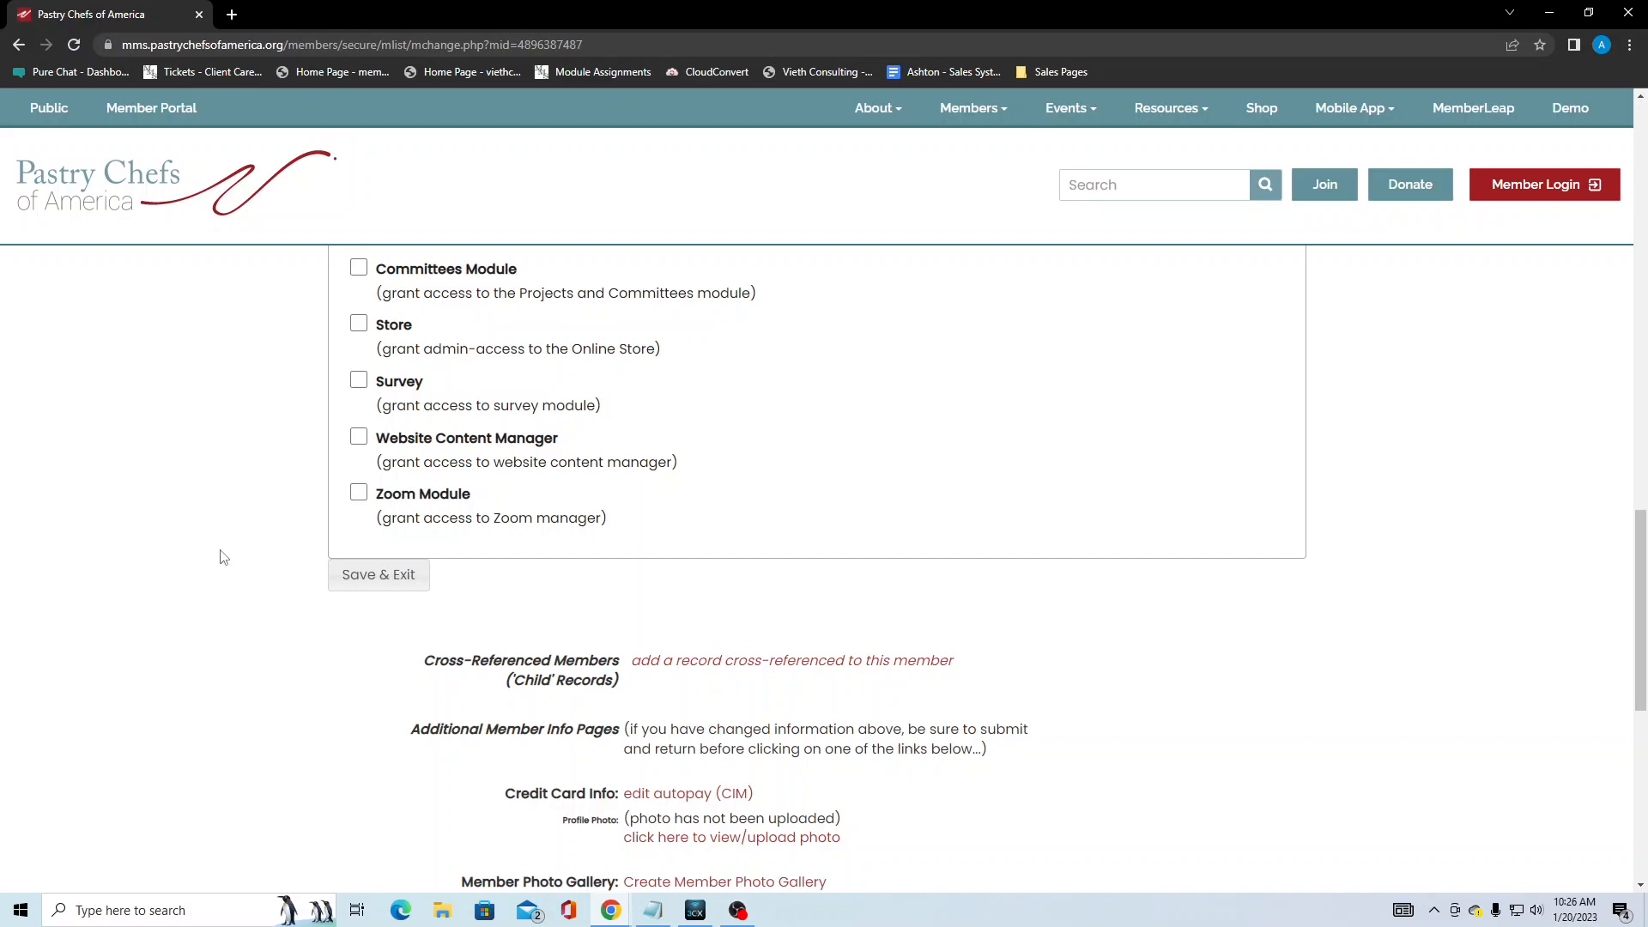
scroll(222, 555, "up", 2)
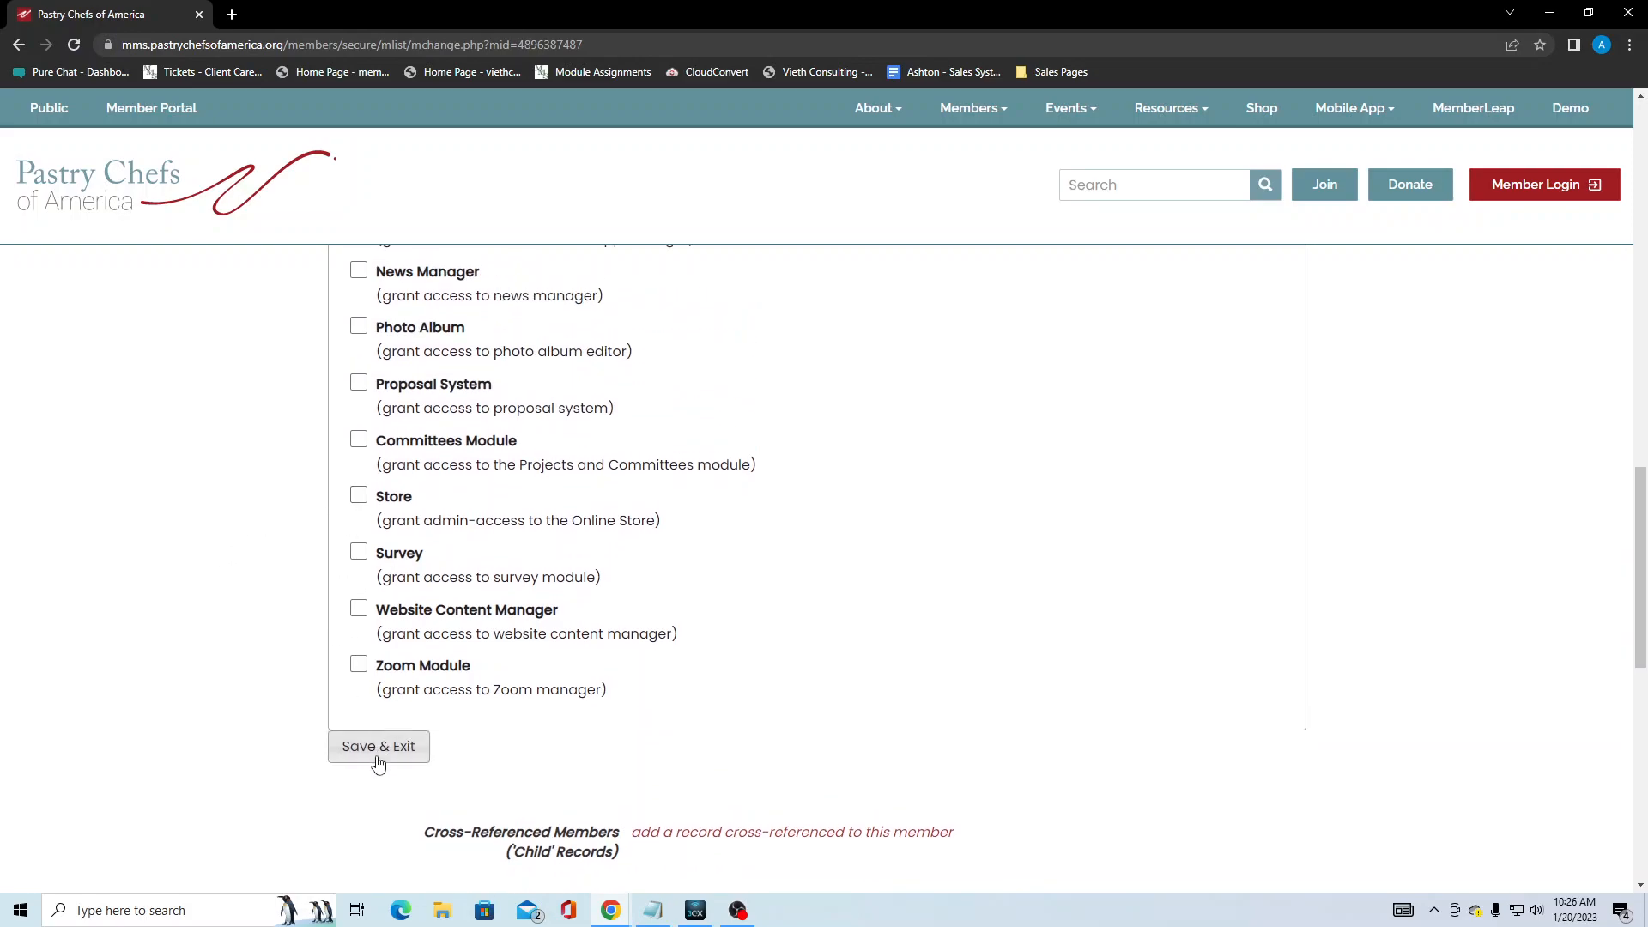
scroll(126, 655, "up", 10)
scroll(128, 655, "up", 5)
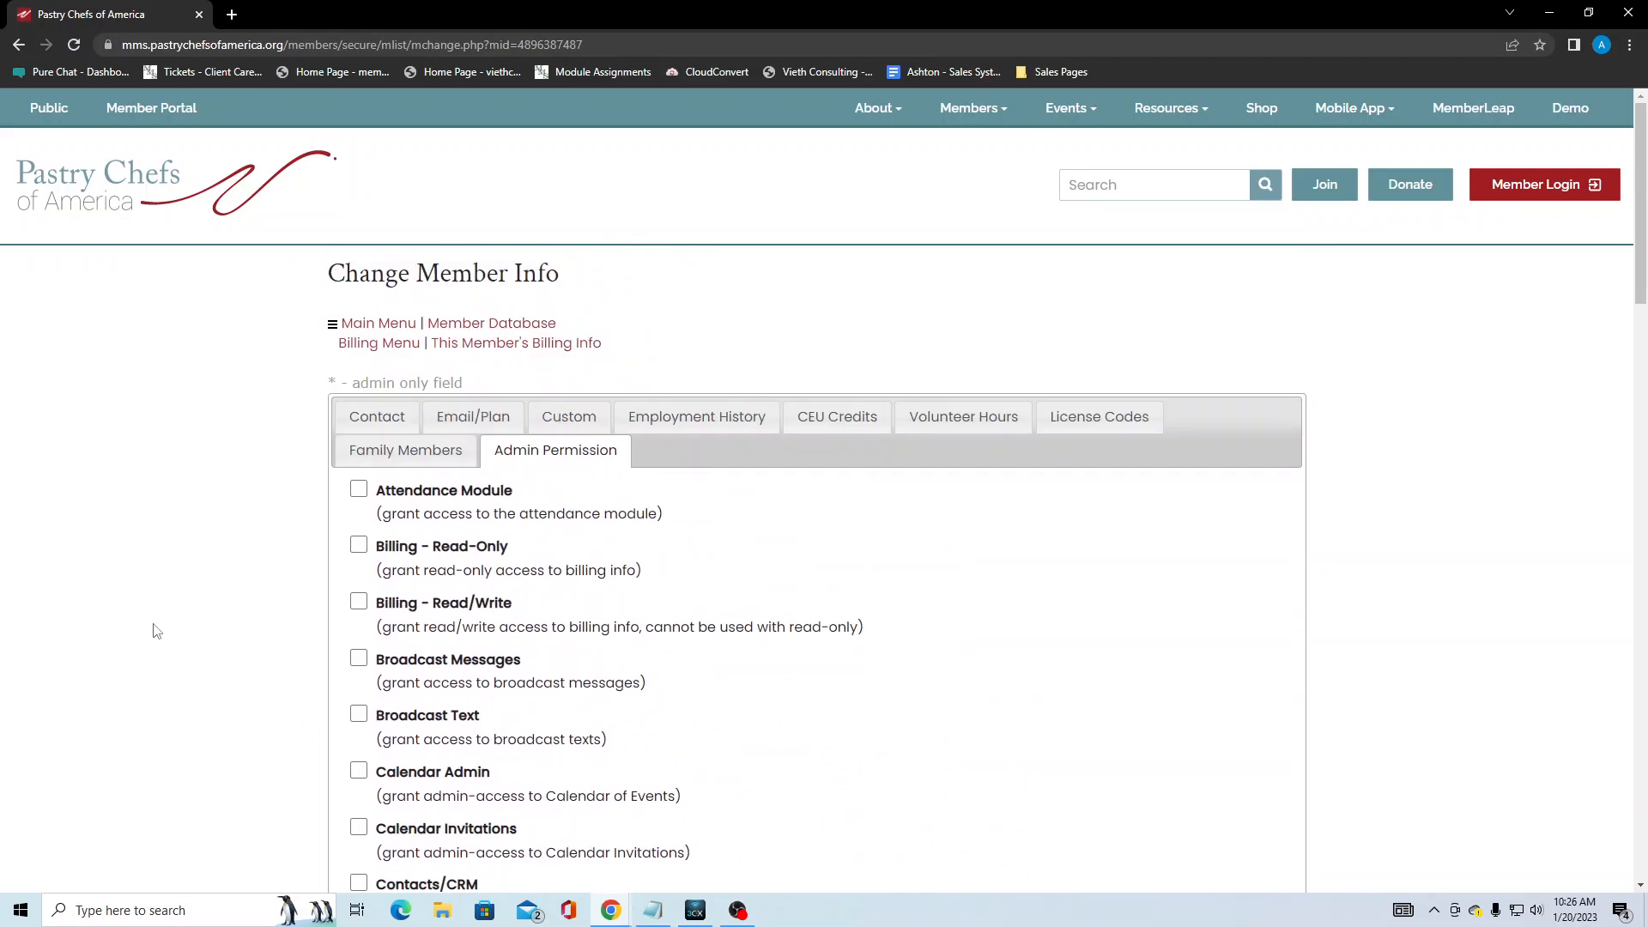
Step: Return to the Member Database, check the available member-type views, and start a new Testing Trial member record
left_click(495, 325)
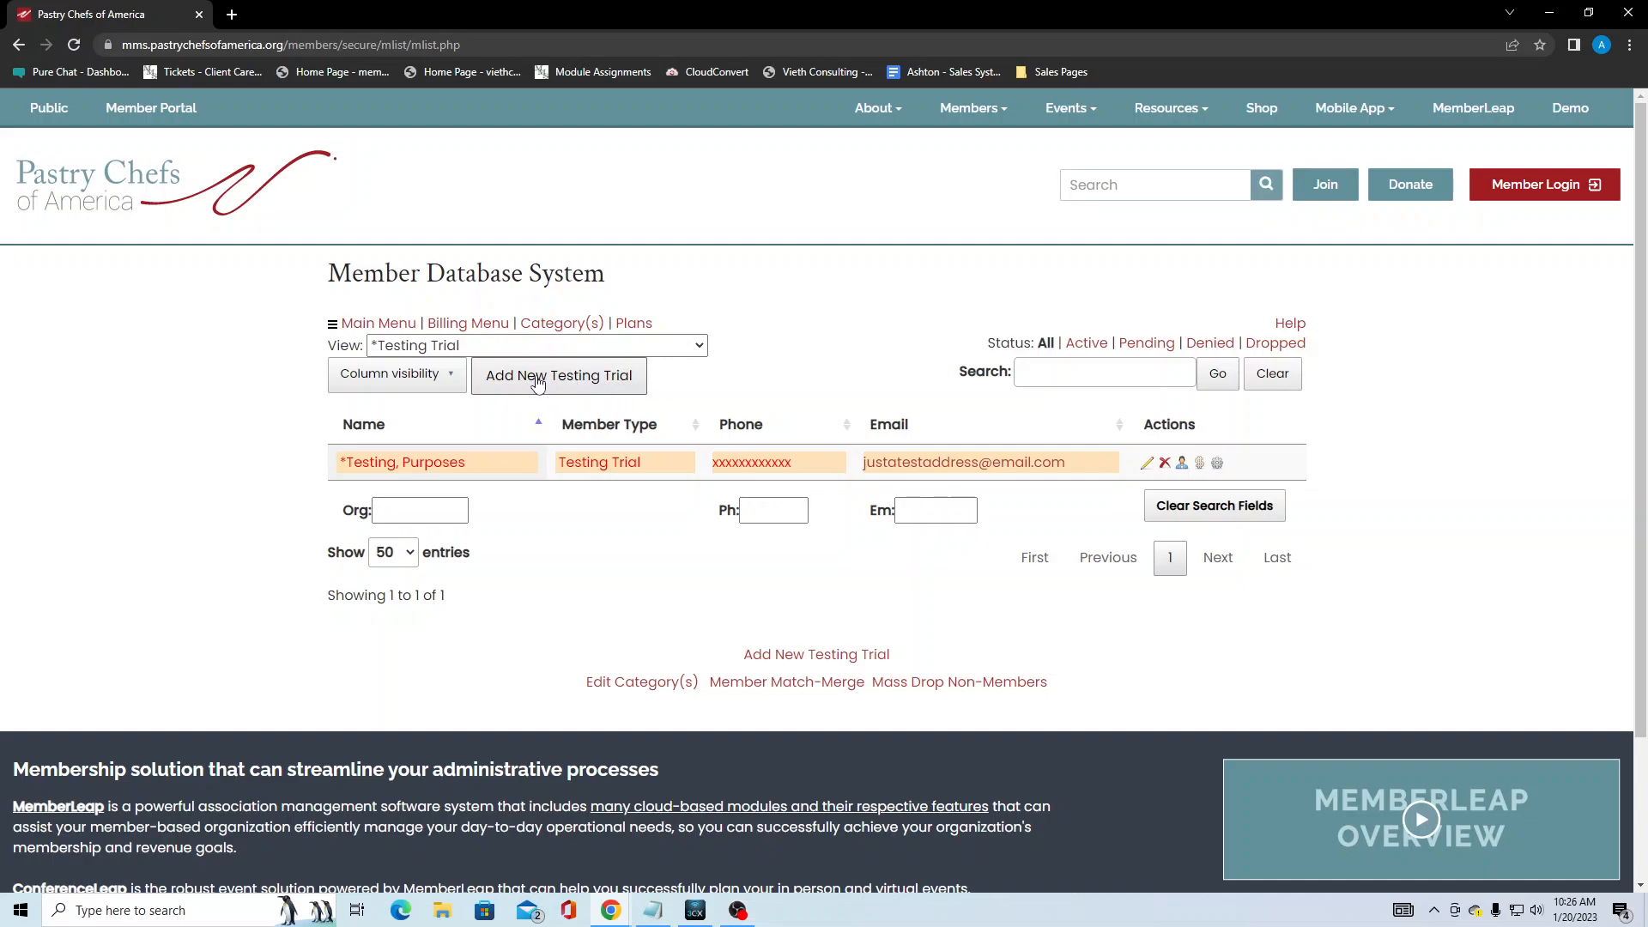
left_click(635, 348)
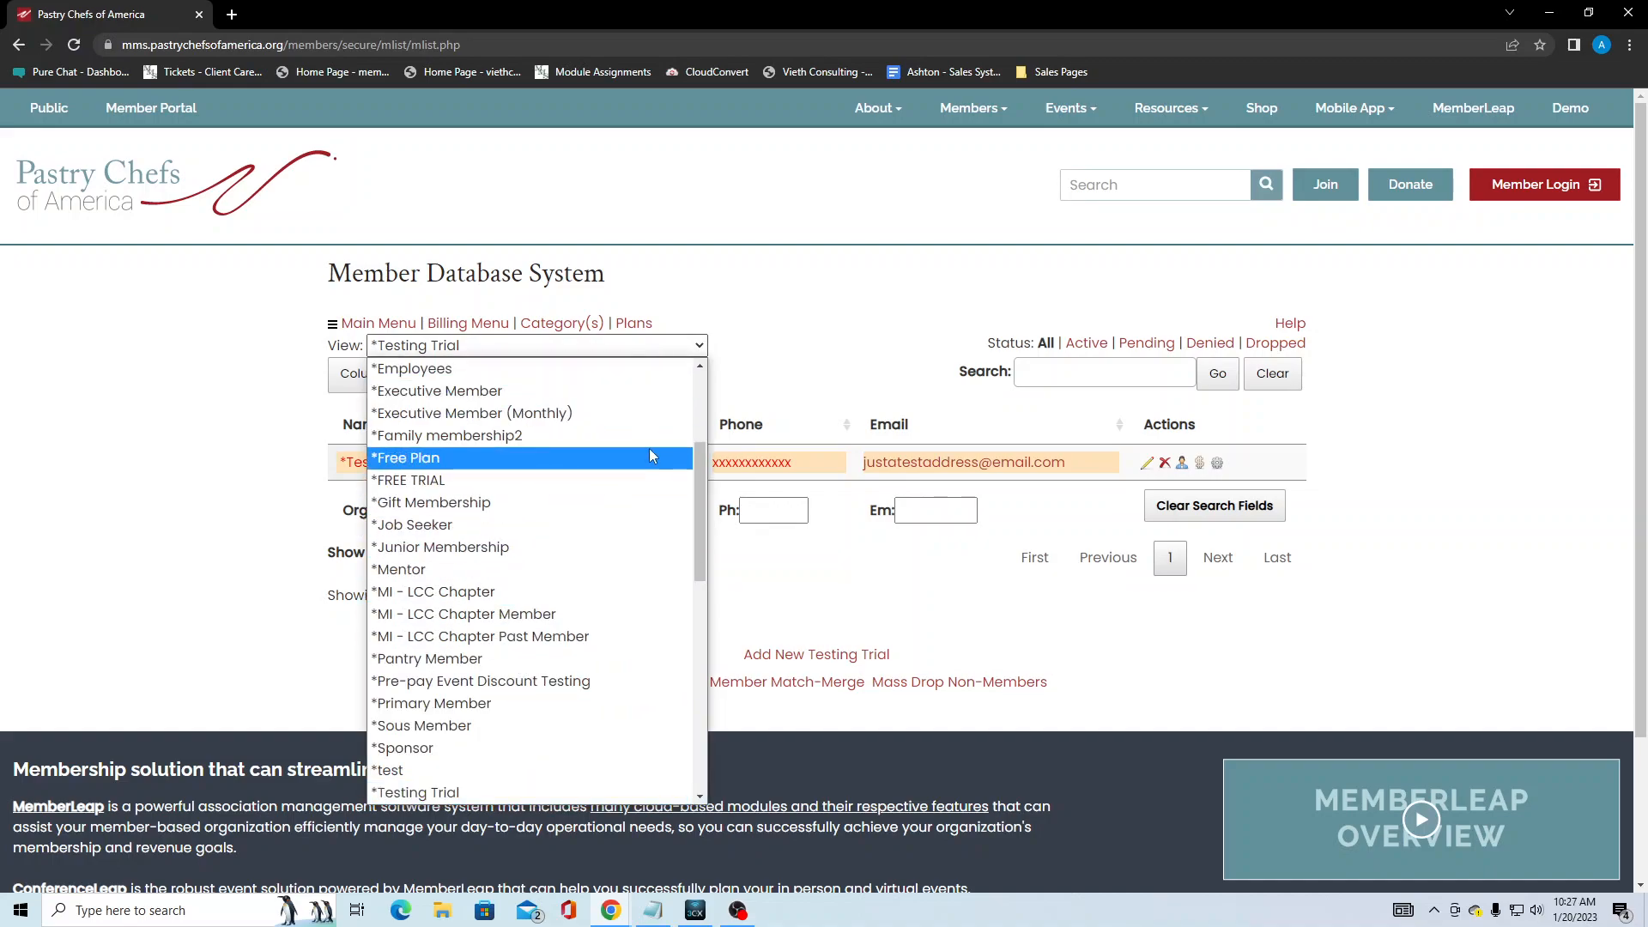
left_click(829, 380)
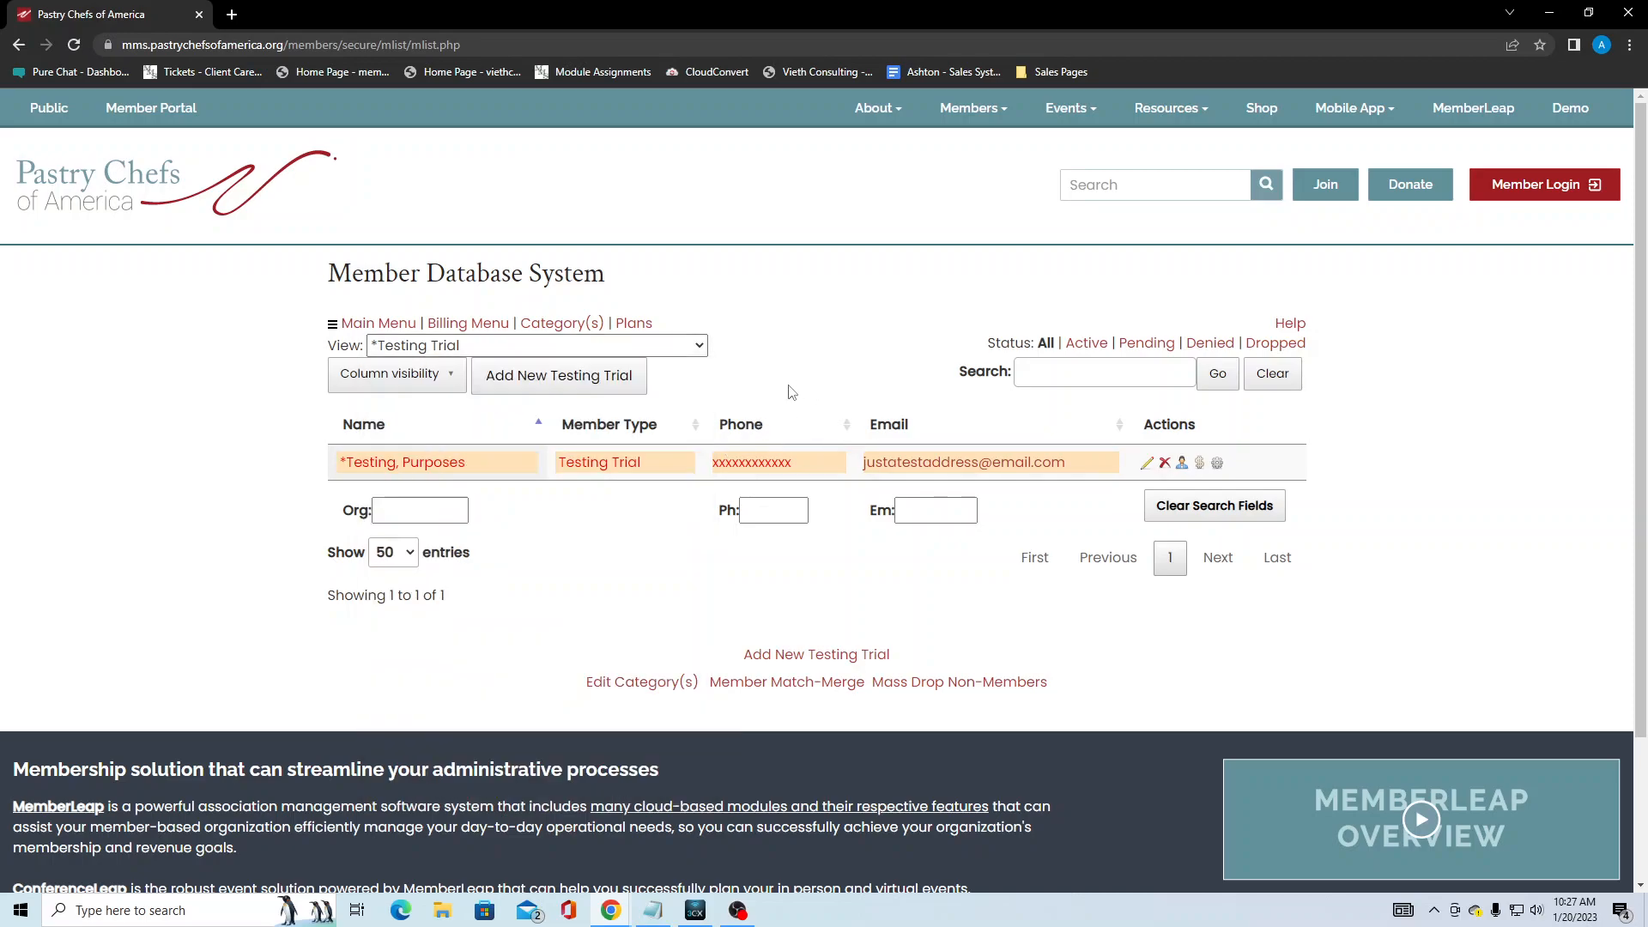
left_click(537, 387)
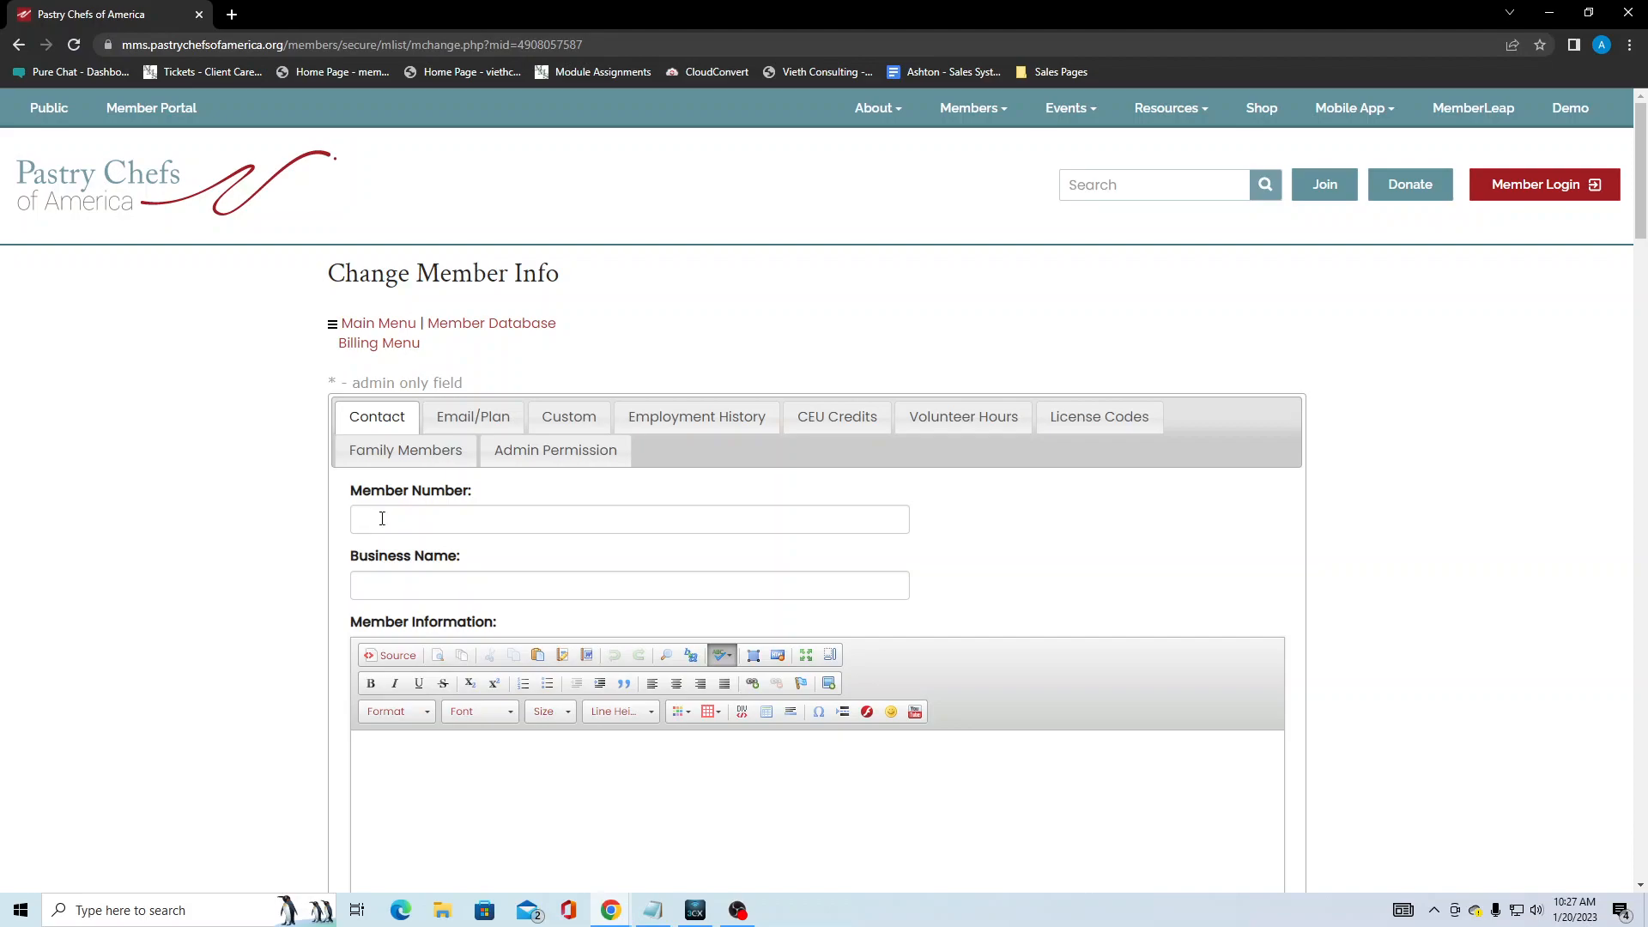
Step: Fill in the new record's contact first name and contact last name with test values
scroll(581, 533, "down", 1)
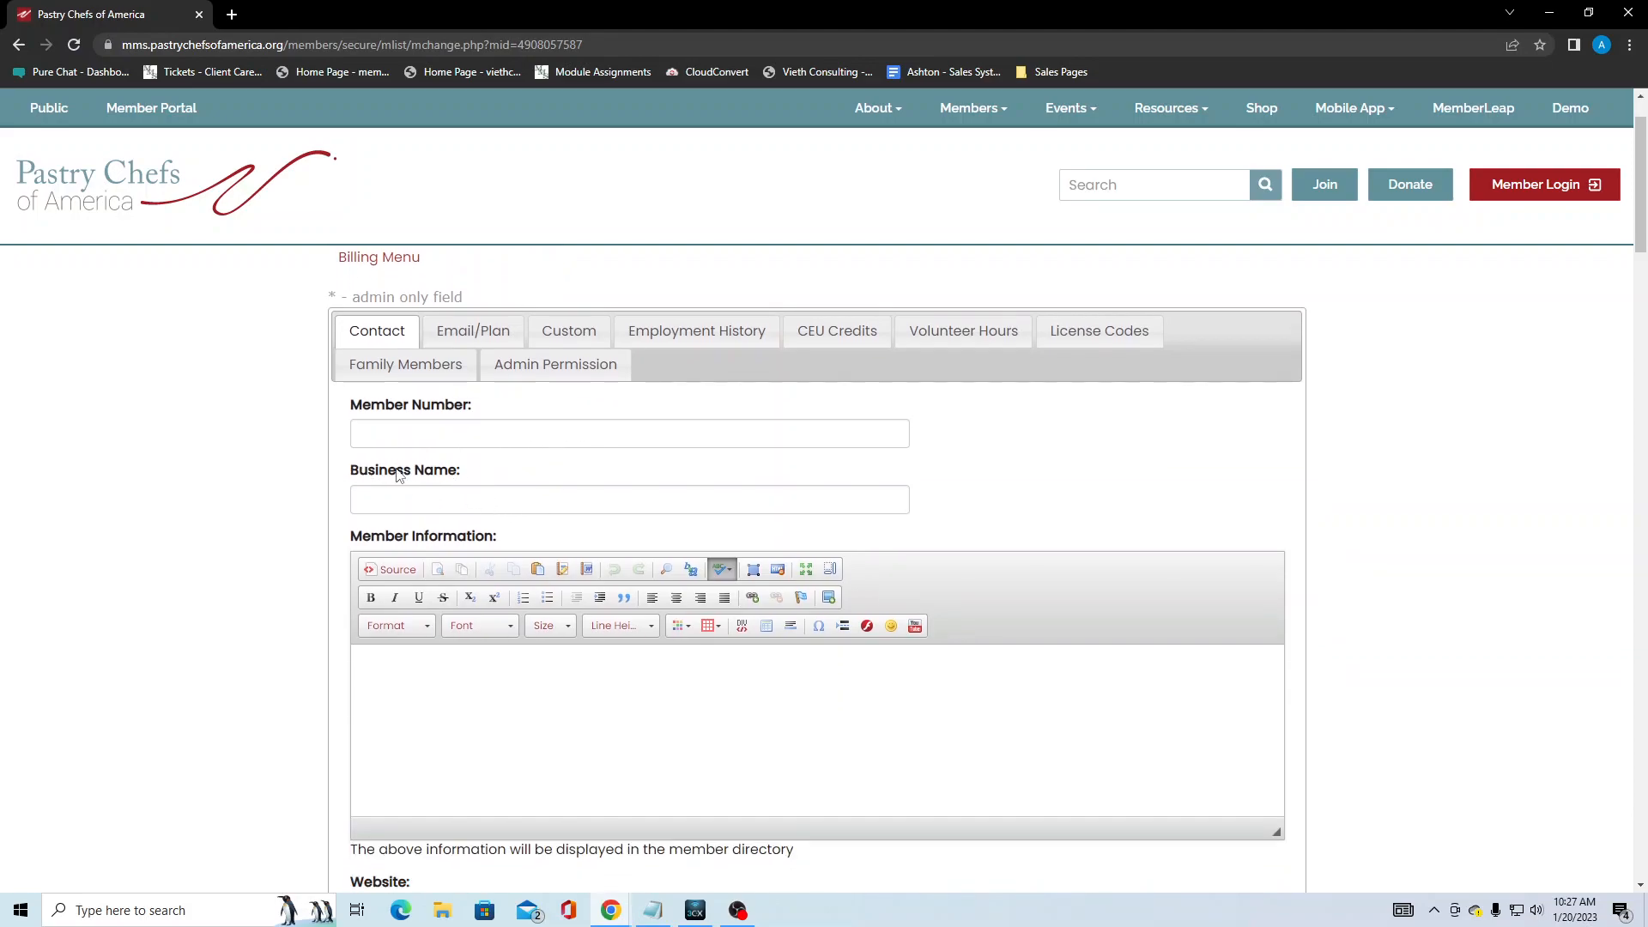
scroll(421, 463, "down", 1)
scroll(660, 447, "down", 2)
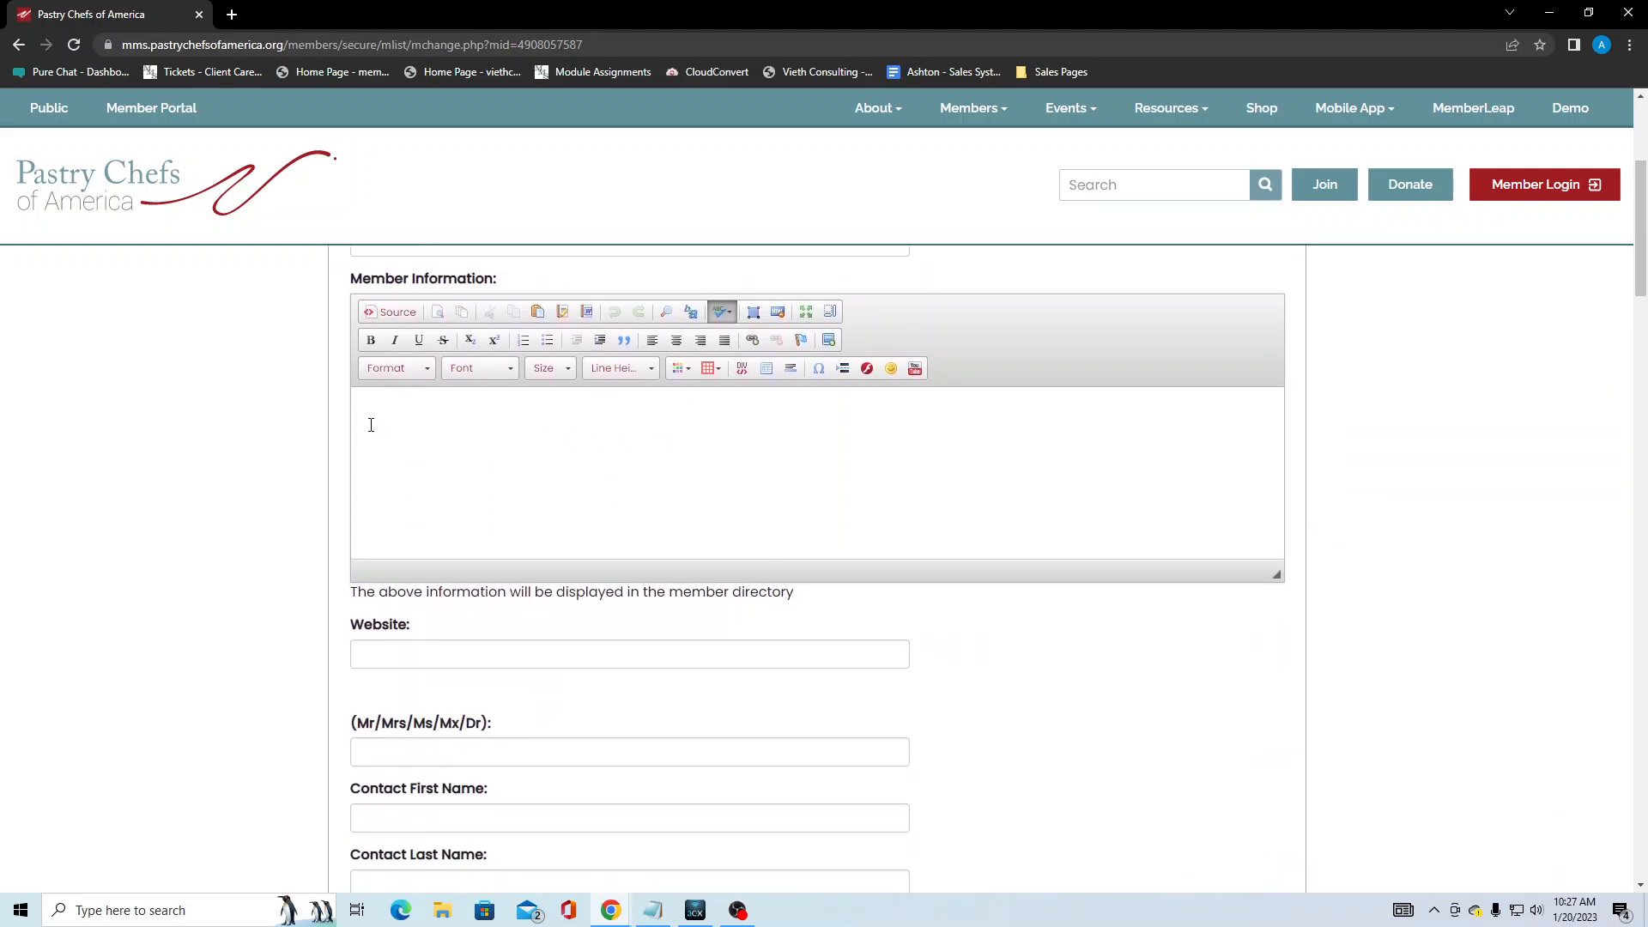
scroll(523, 473, "down", 3)
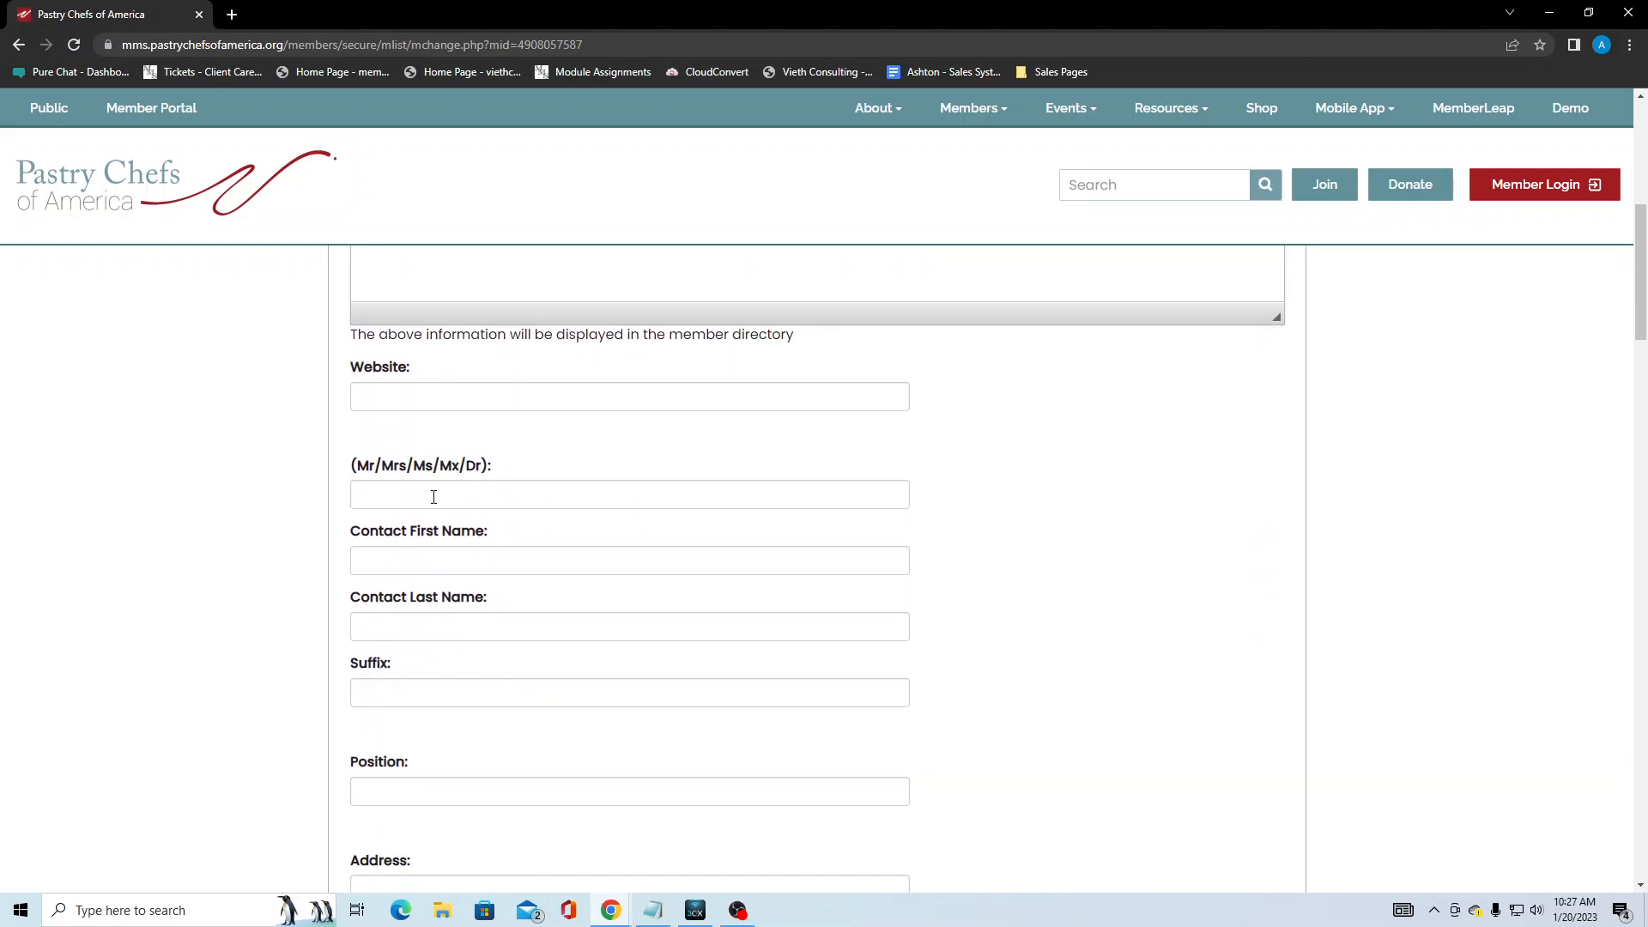
left_click(520, 561)
type("just")
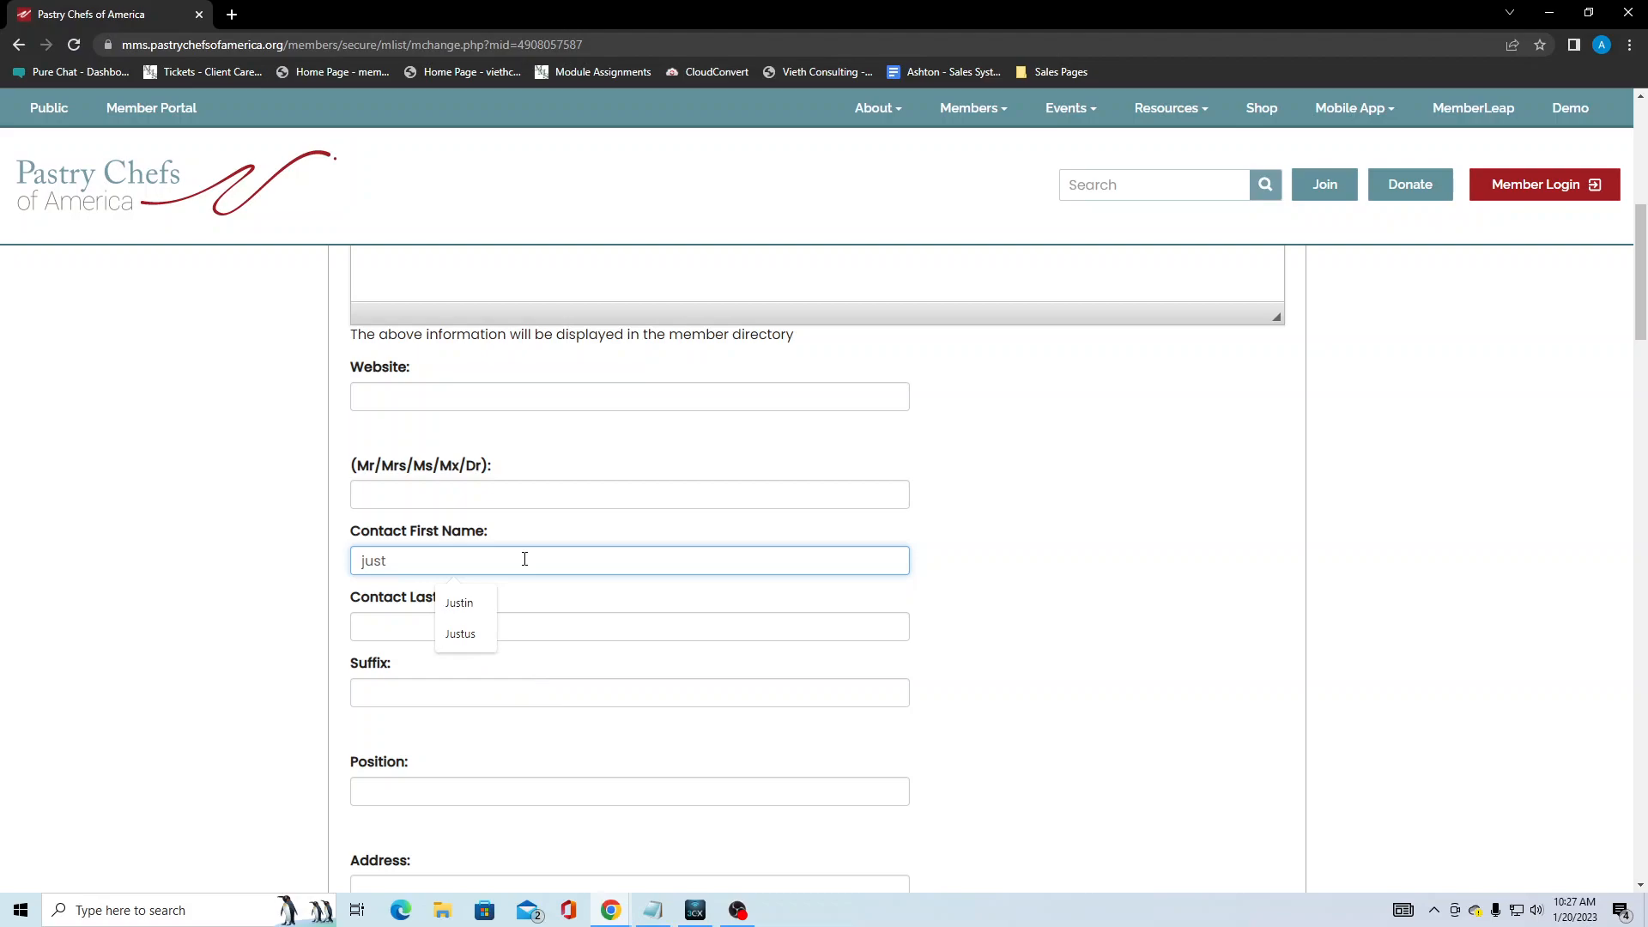
type("a")
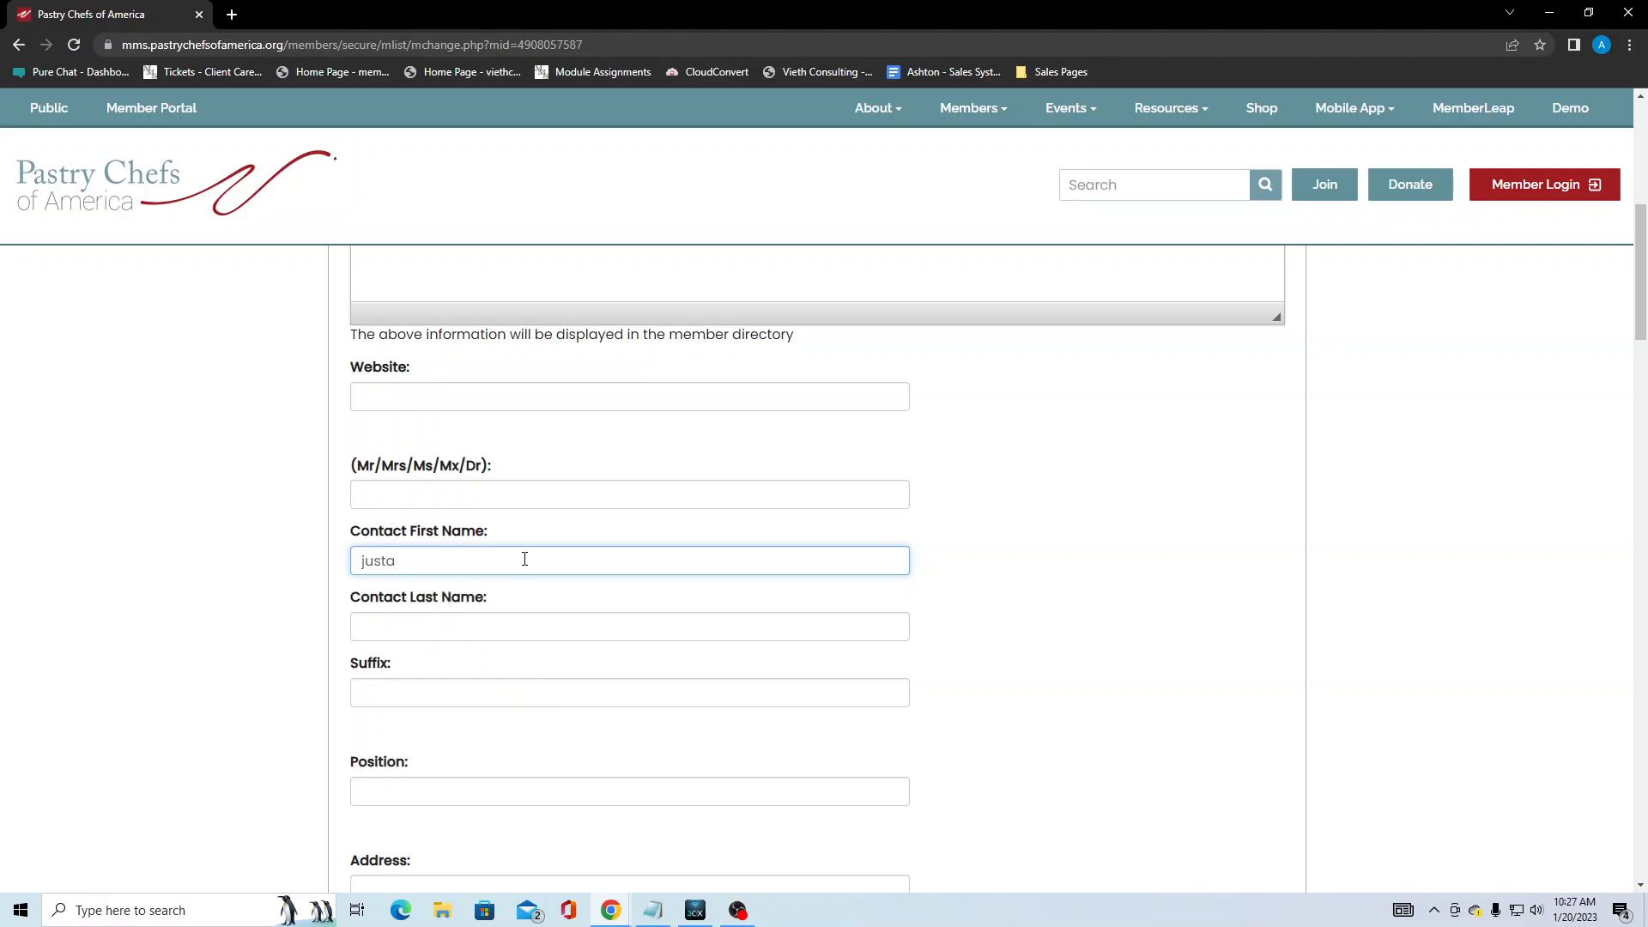
left_click(490, 627)
type("test")
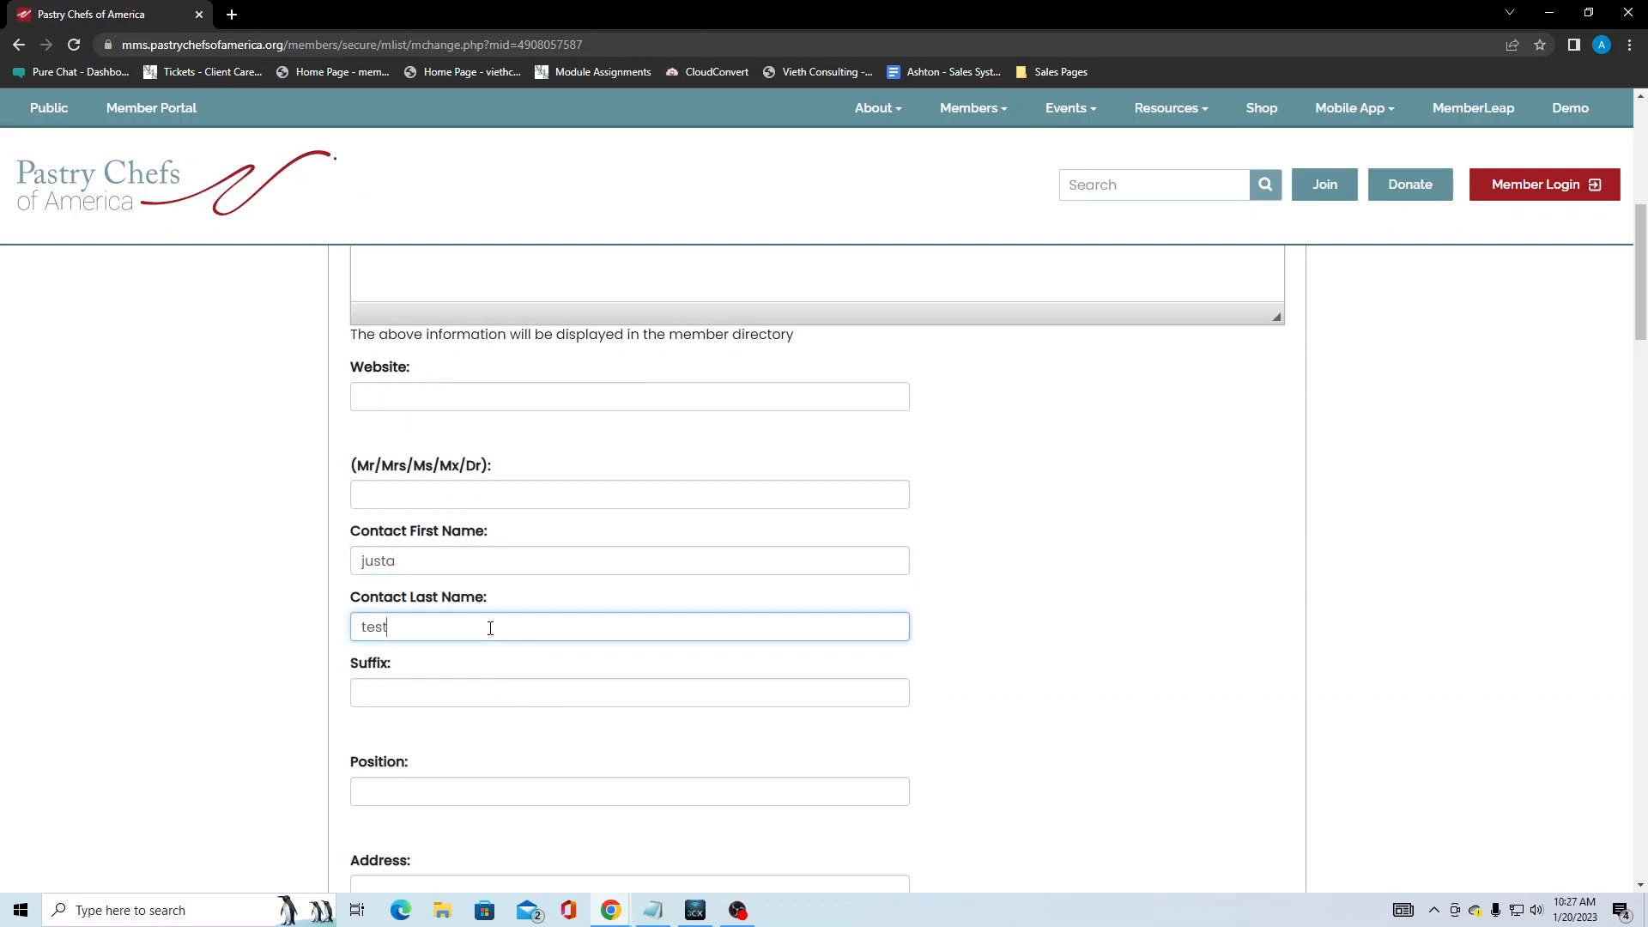
left_click(271, 598)
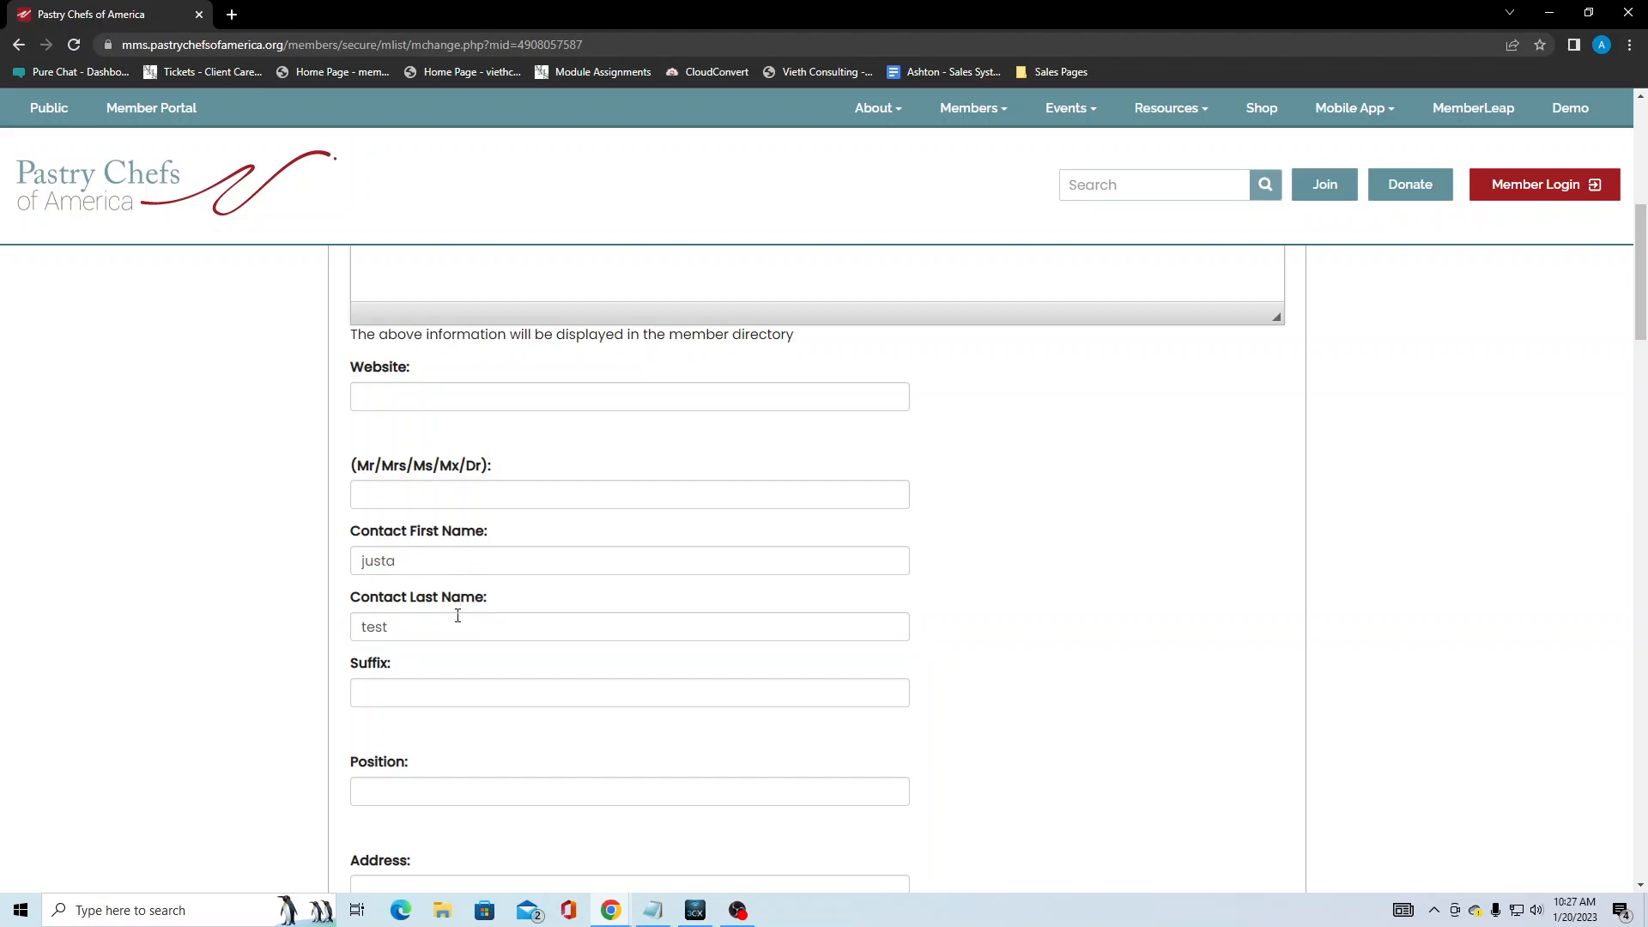
Step: Fill in the member's Address, City and ZIP/Postal fields with strings of x's as placeholders
scroll(423, 635, "down", 1)
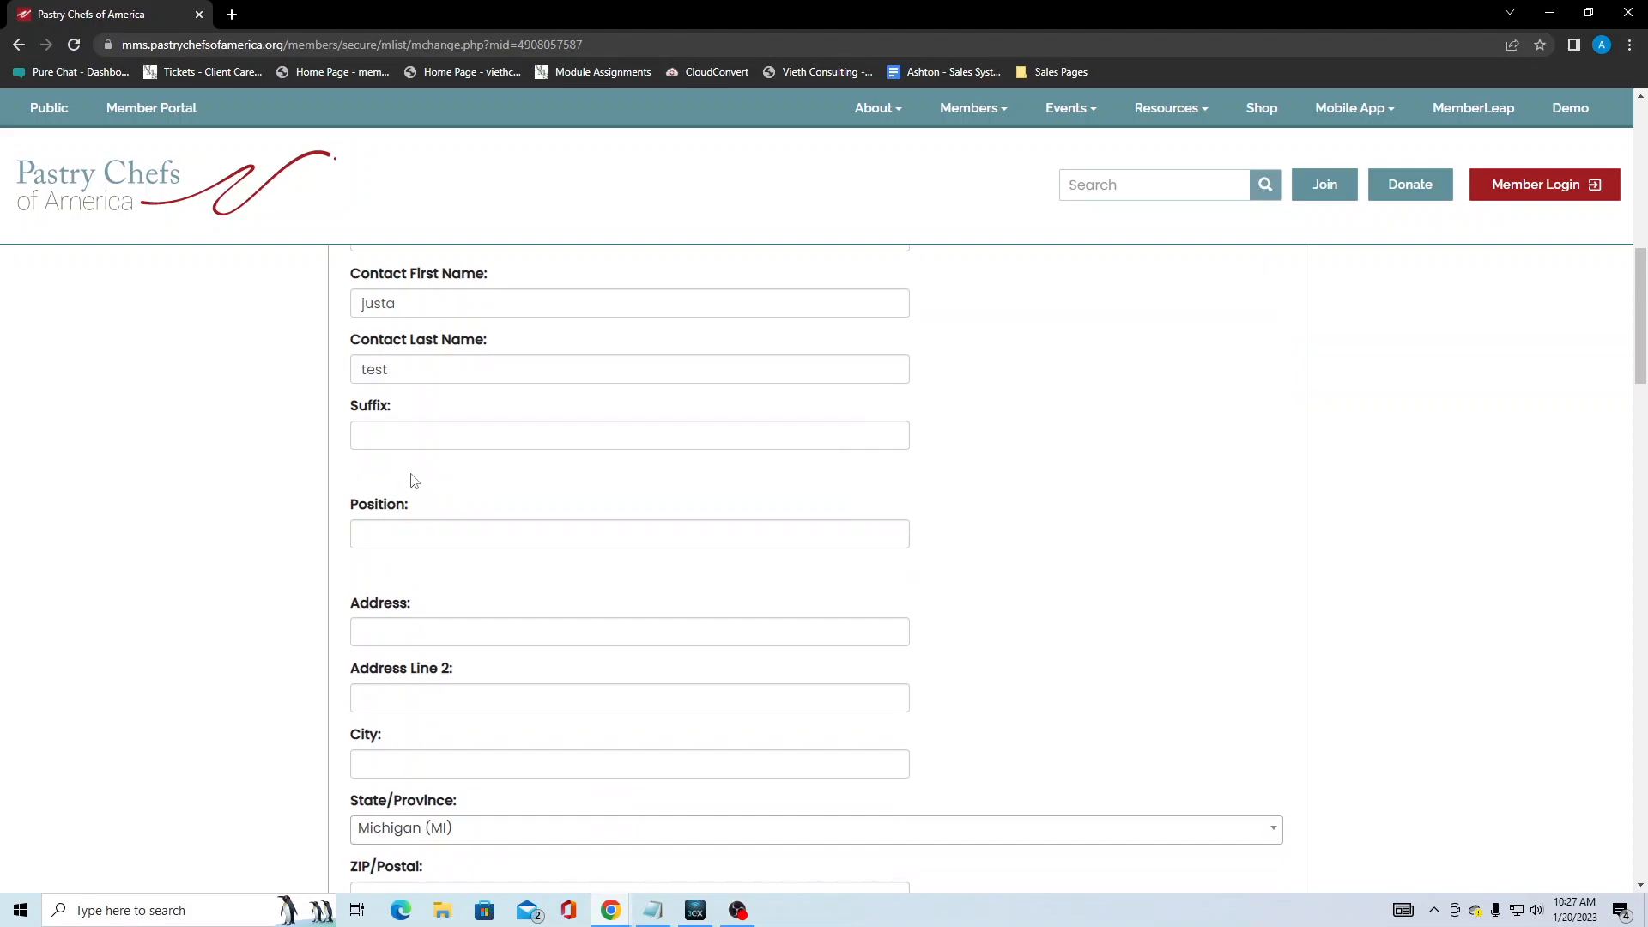
scroll(412, 540, "down", 1)
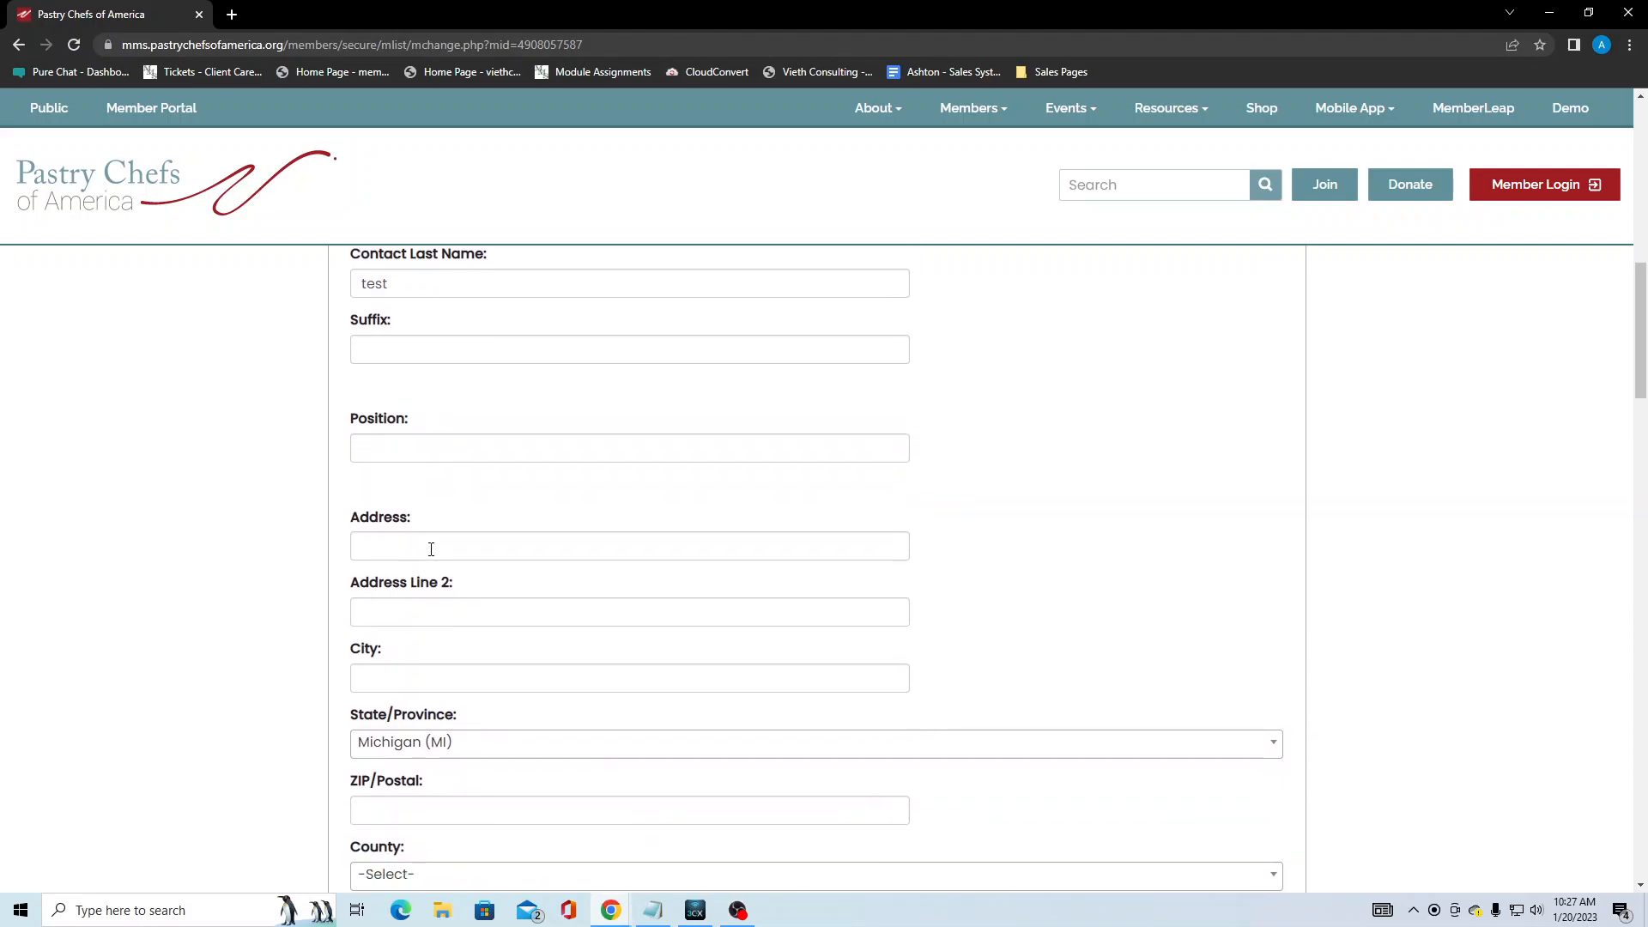
left_click(621, 549)
type("xxxxxxxxxx")
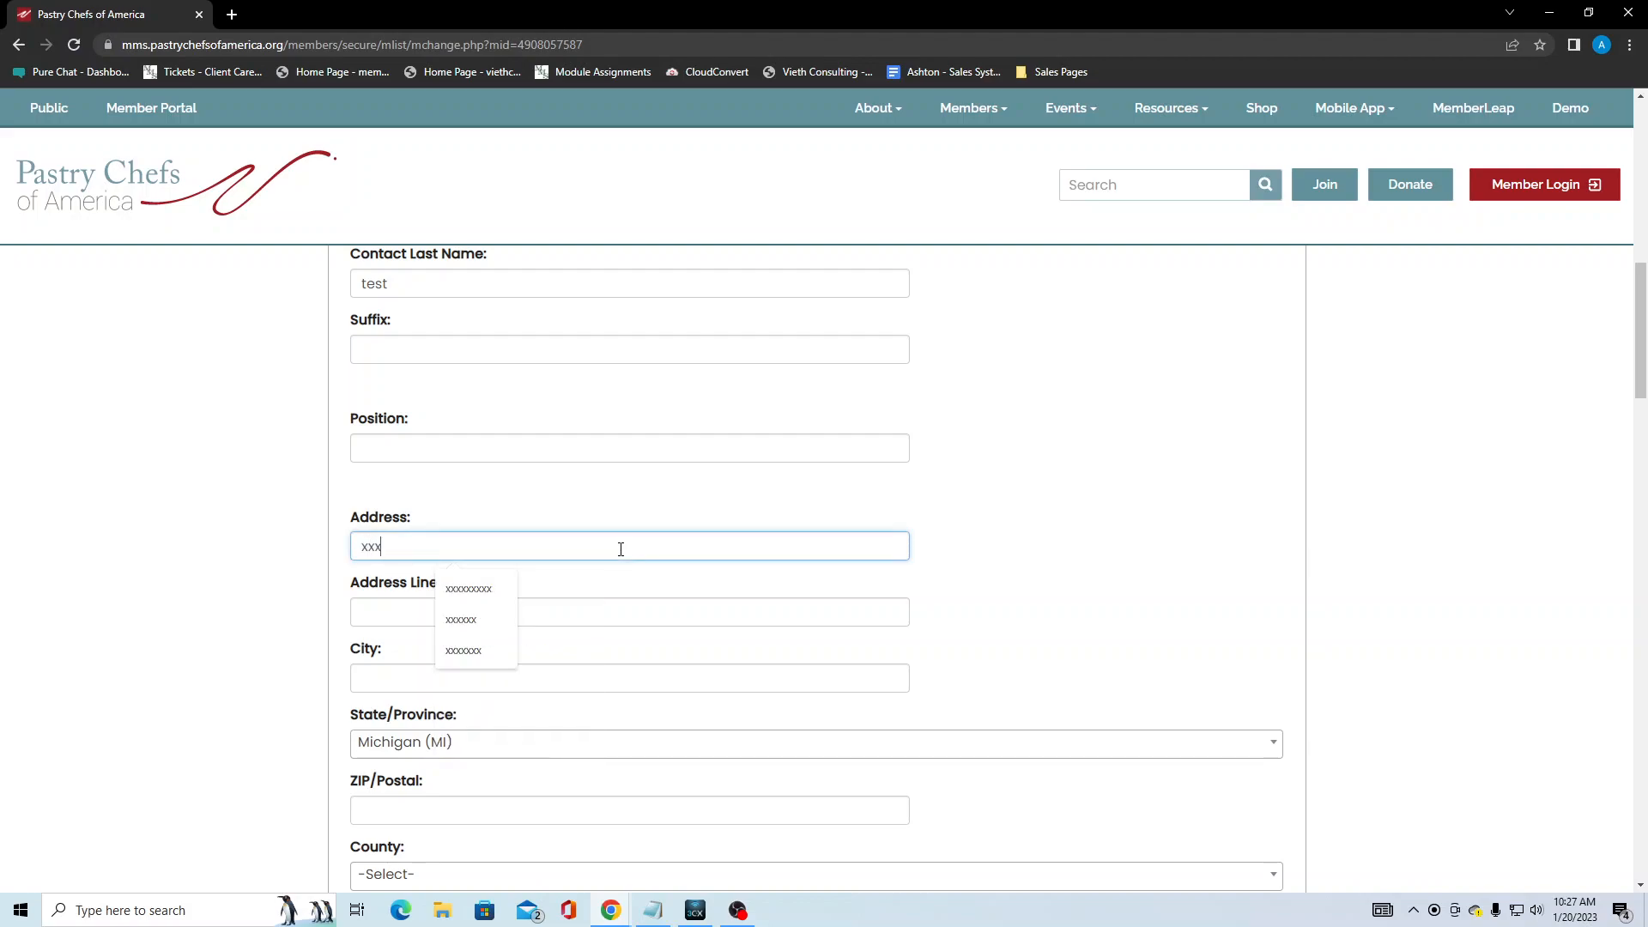
left_click(178, 581)
scroll(178, 581, "down", 2)
left_click(393, 506)
type("xxxxxxx")
left_click(166, 547)
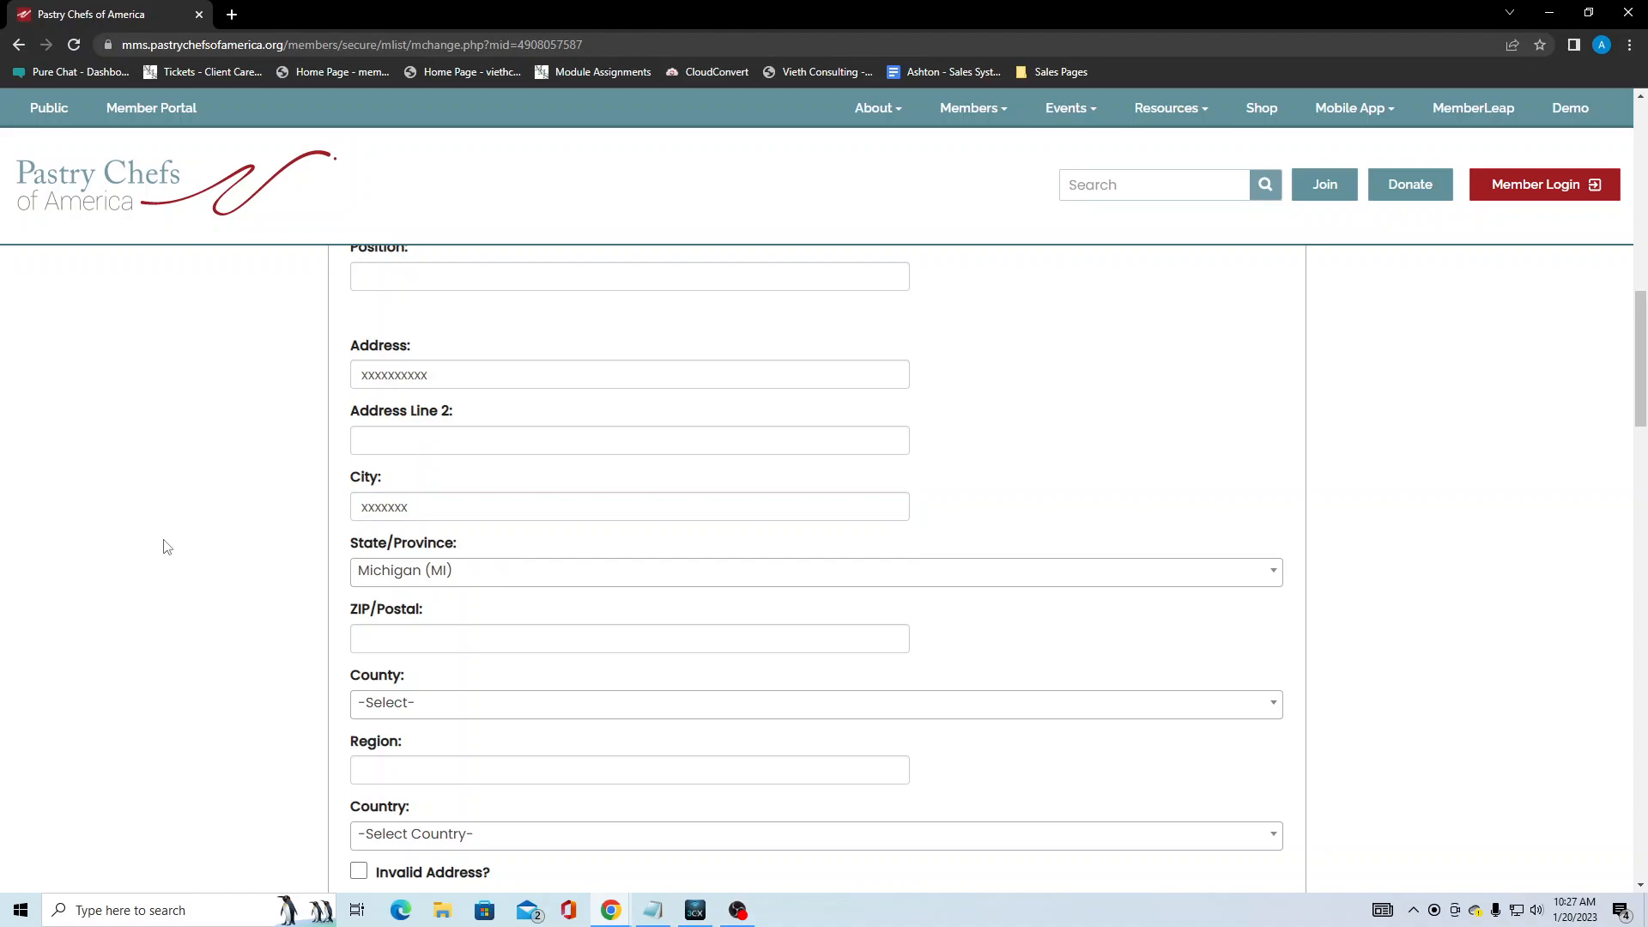
left_click(414, 641)
type("xxxxxxx")
left_click(141, 650)
left_click(444, 716)
type("unit")
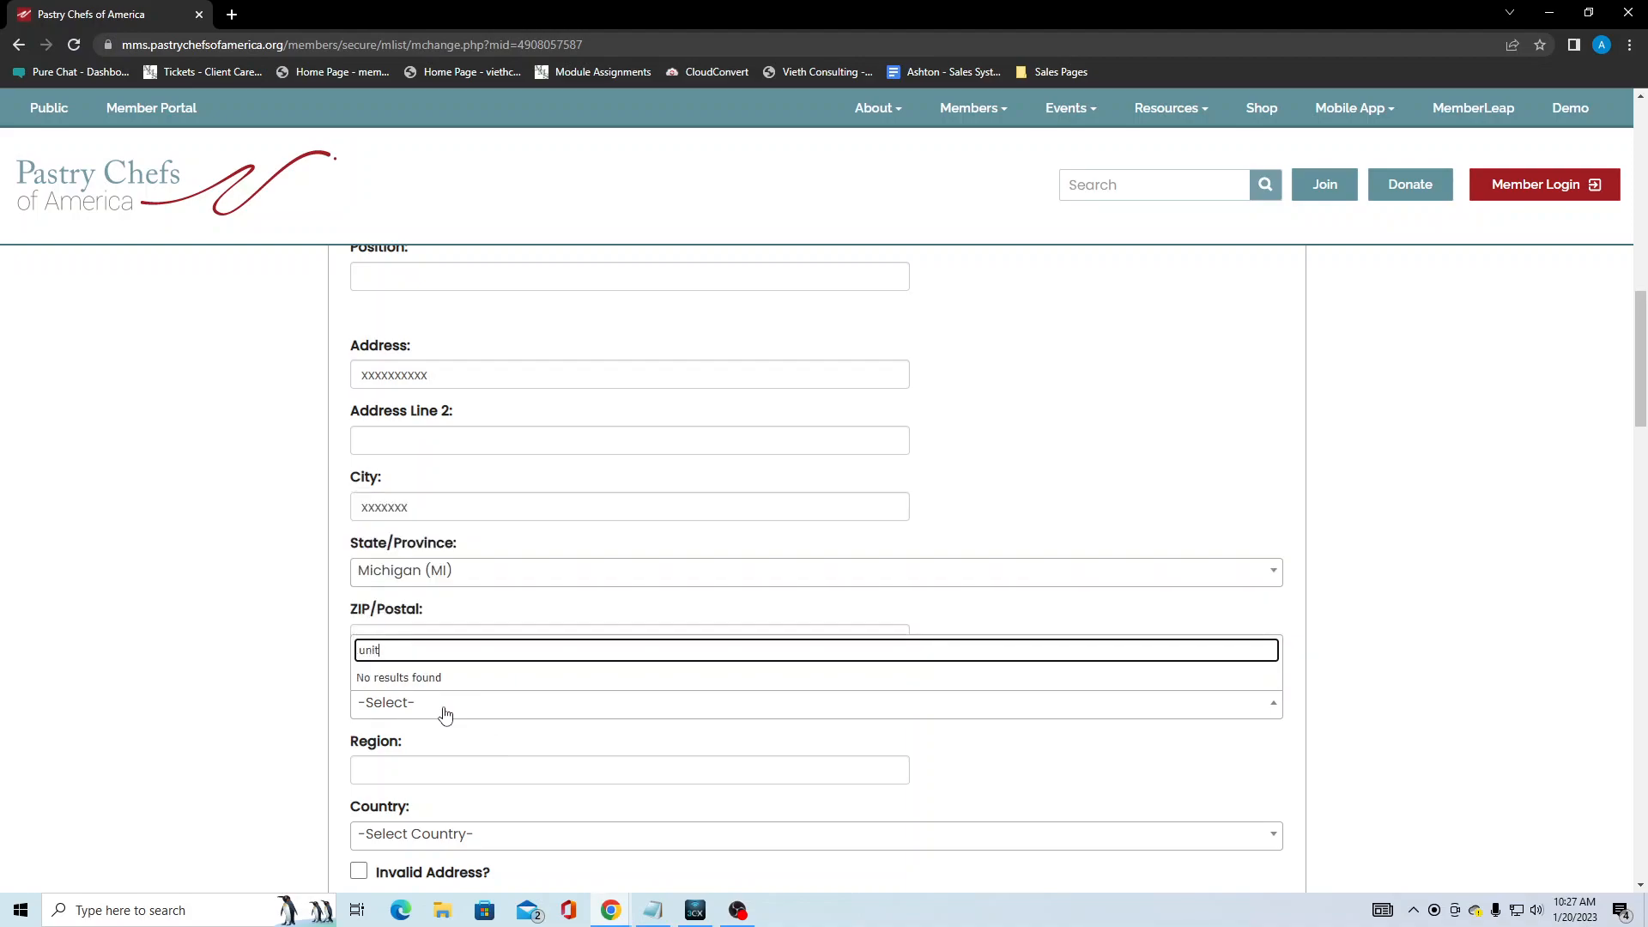
left_click(241, 680)
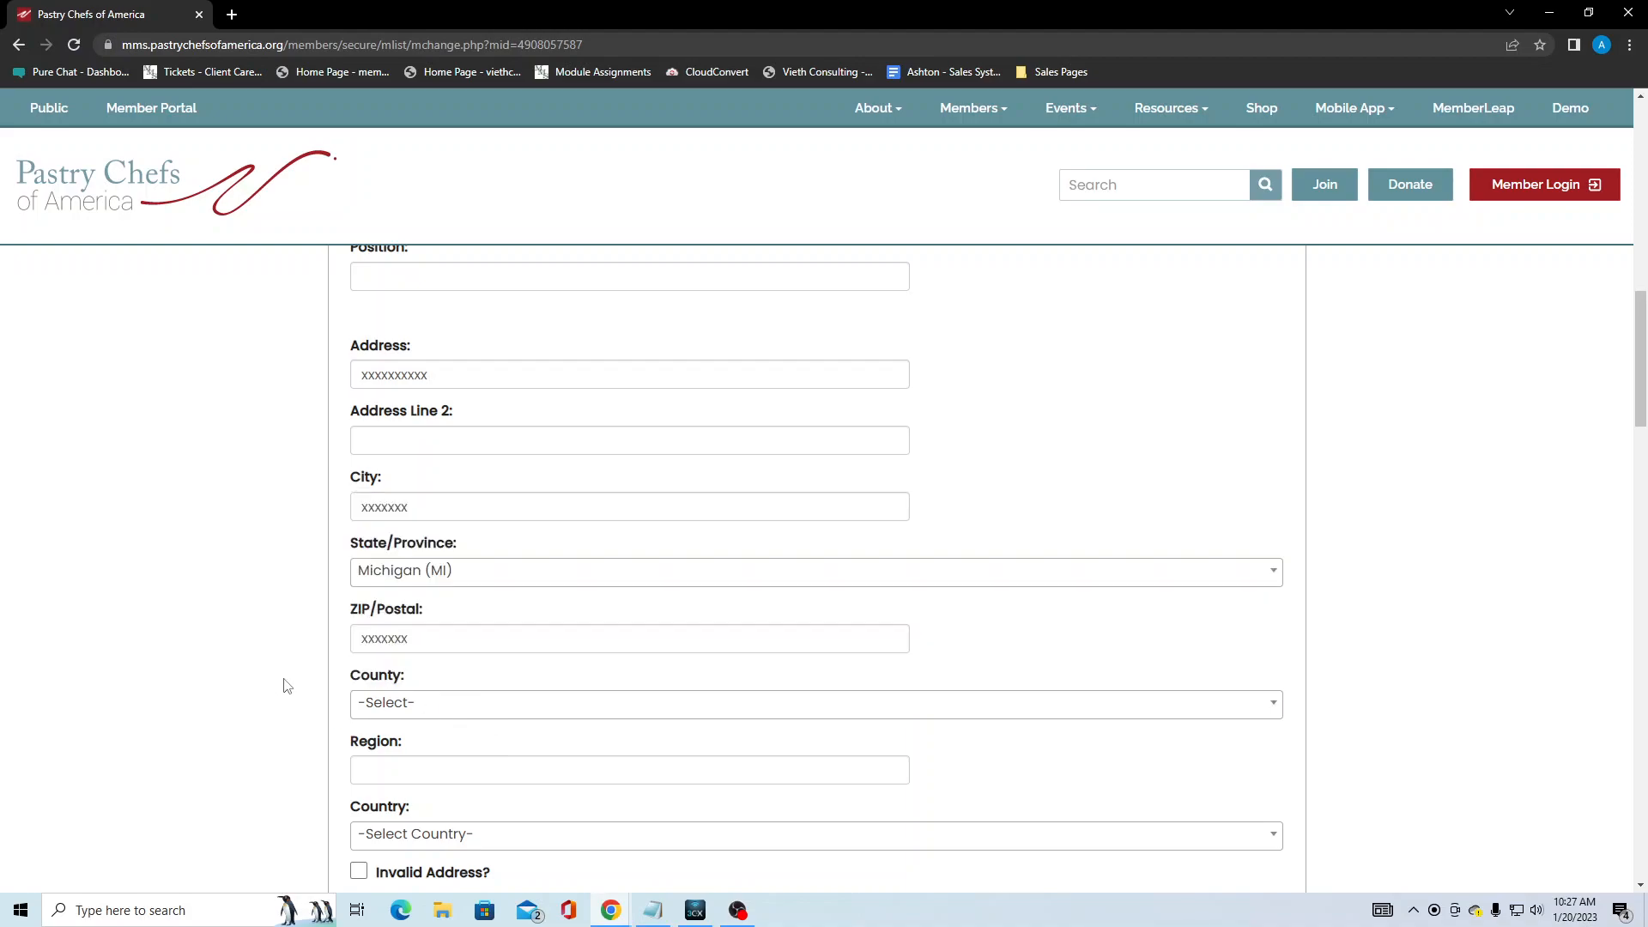
left_click(472, 715)
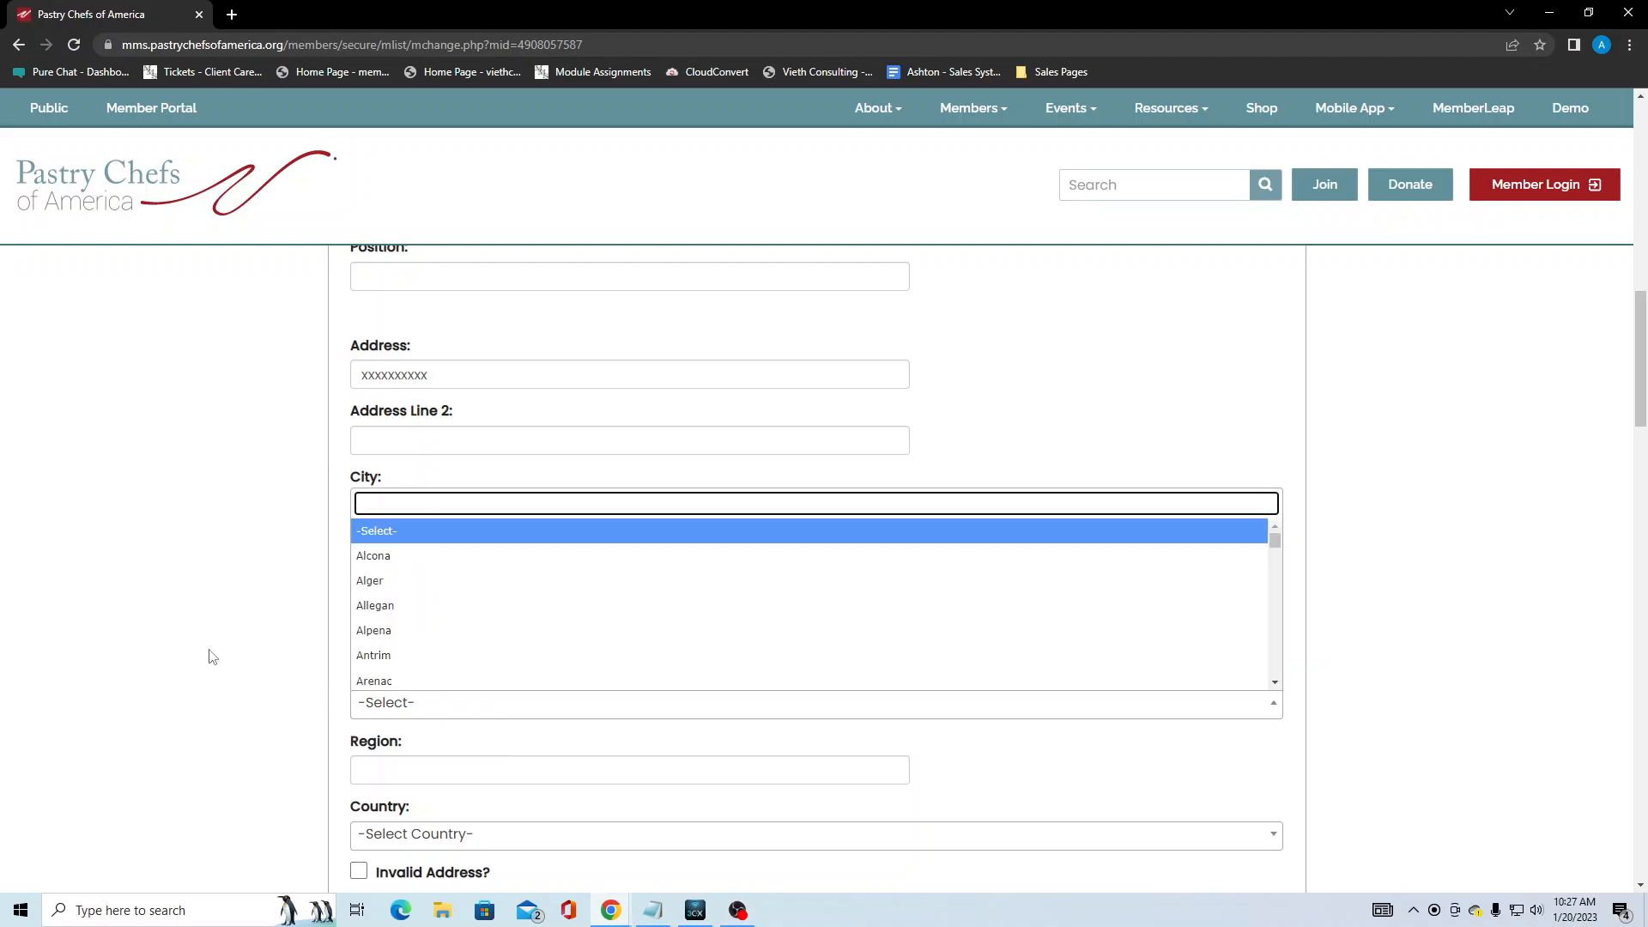
left_click(265, 640)
Step: Set the Country of the member's main address to United States
scroll(271, 640, "down", 1)
scroll(406, 597, "down", 1)
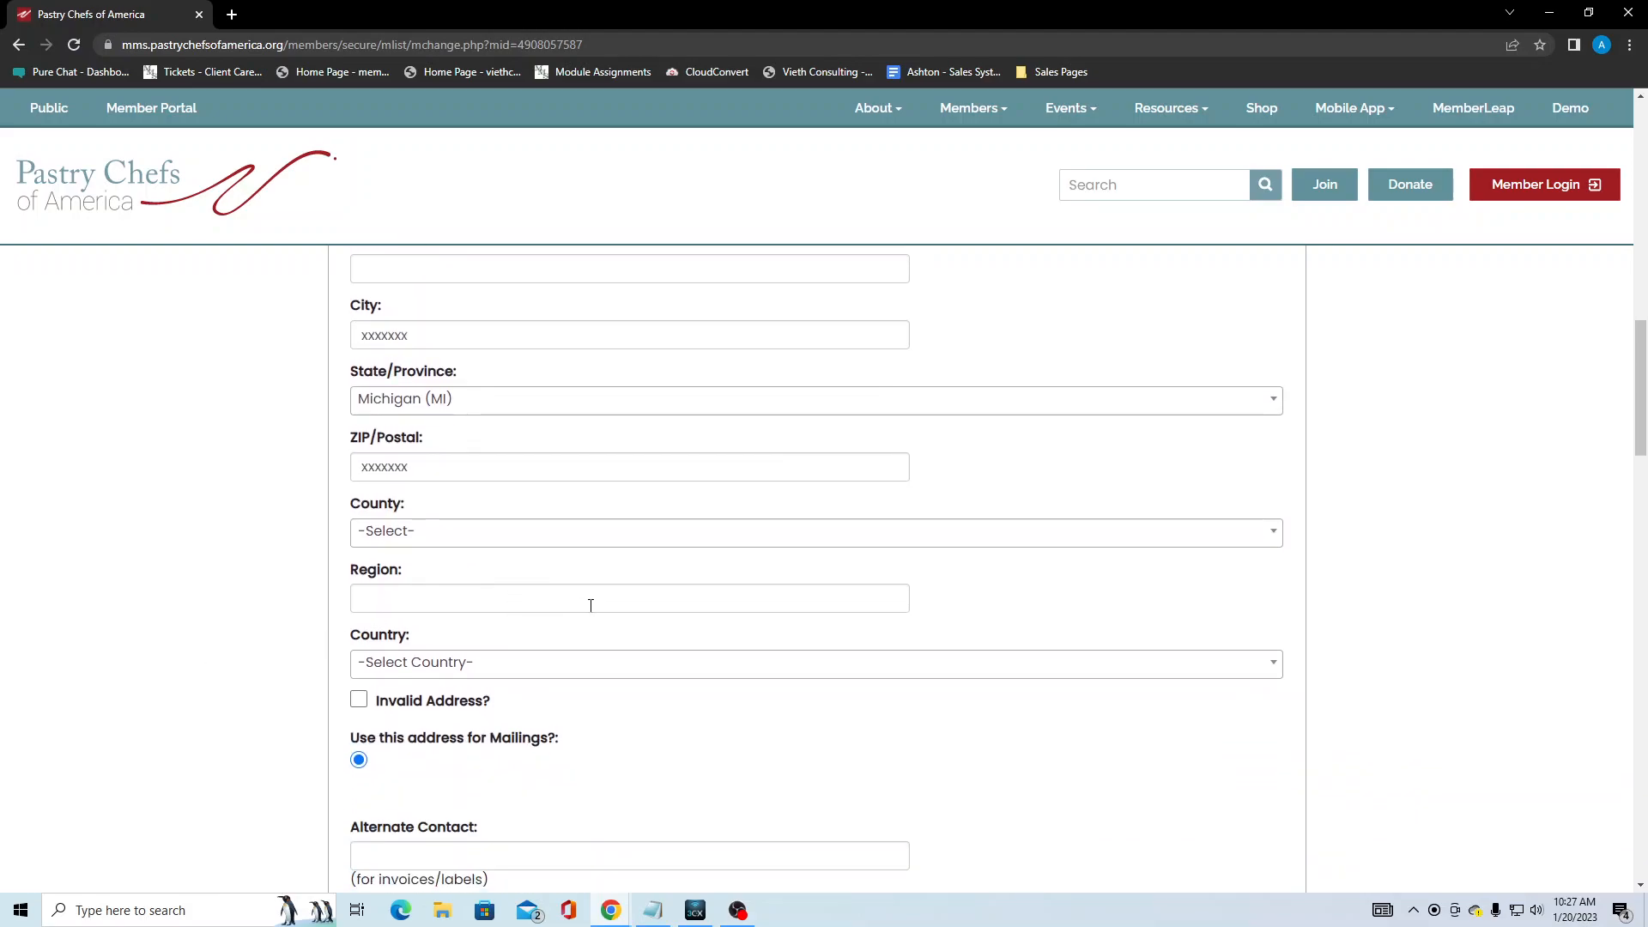
left_click(482, 666)
type("unit")
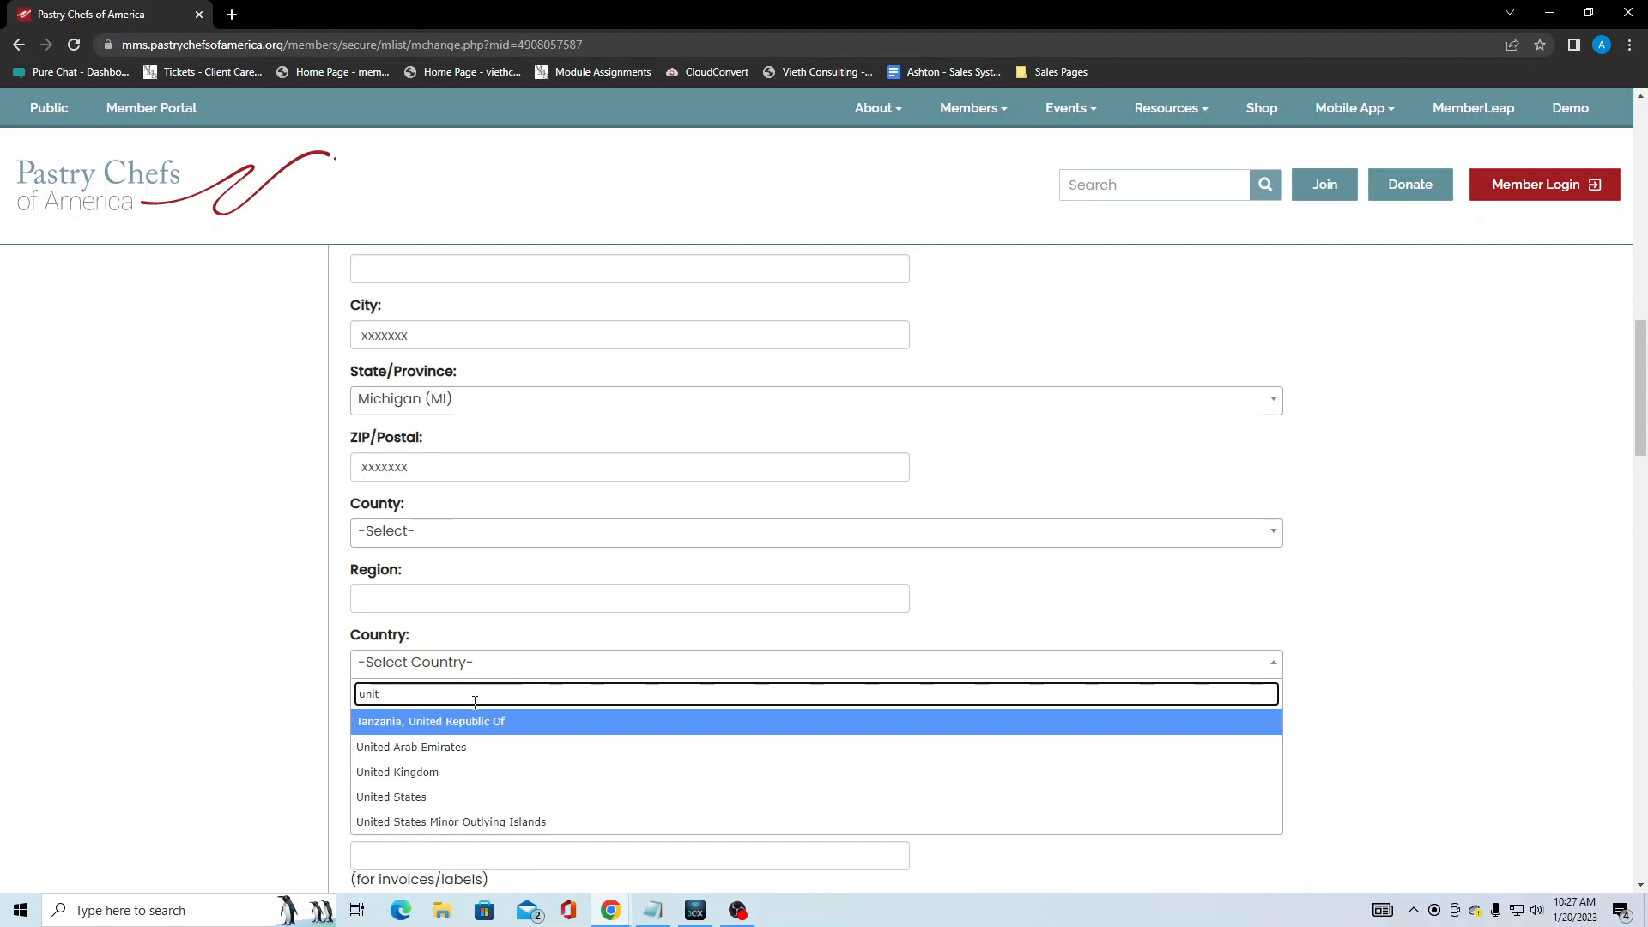
left_click(447, 796)
Step: Try the work address as the mailing address, and set mailings back to the main address
scroll(271, 697, "down", 2)
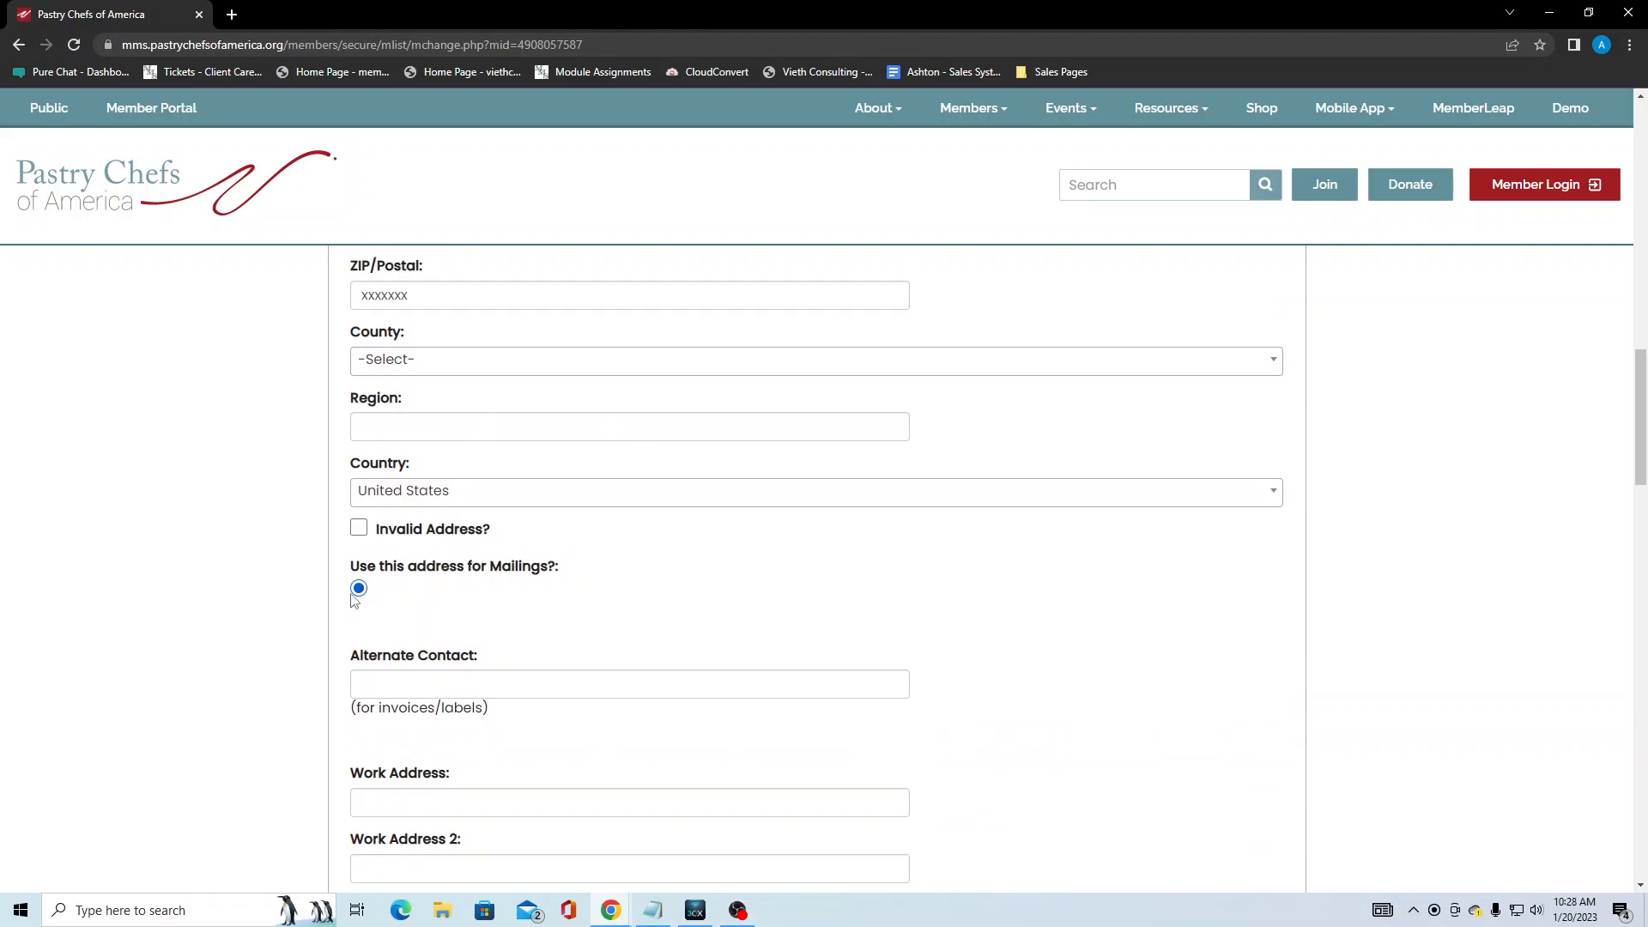
scroll(343, 608, "down", 2)
scroll(342, 608, "down", 3)
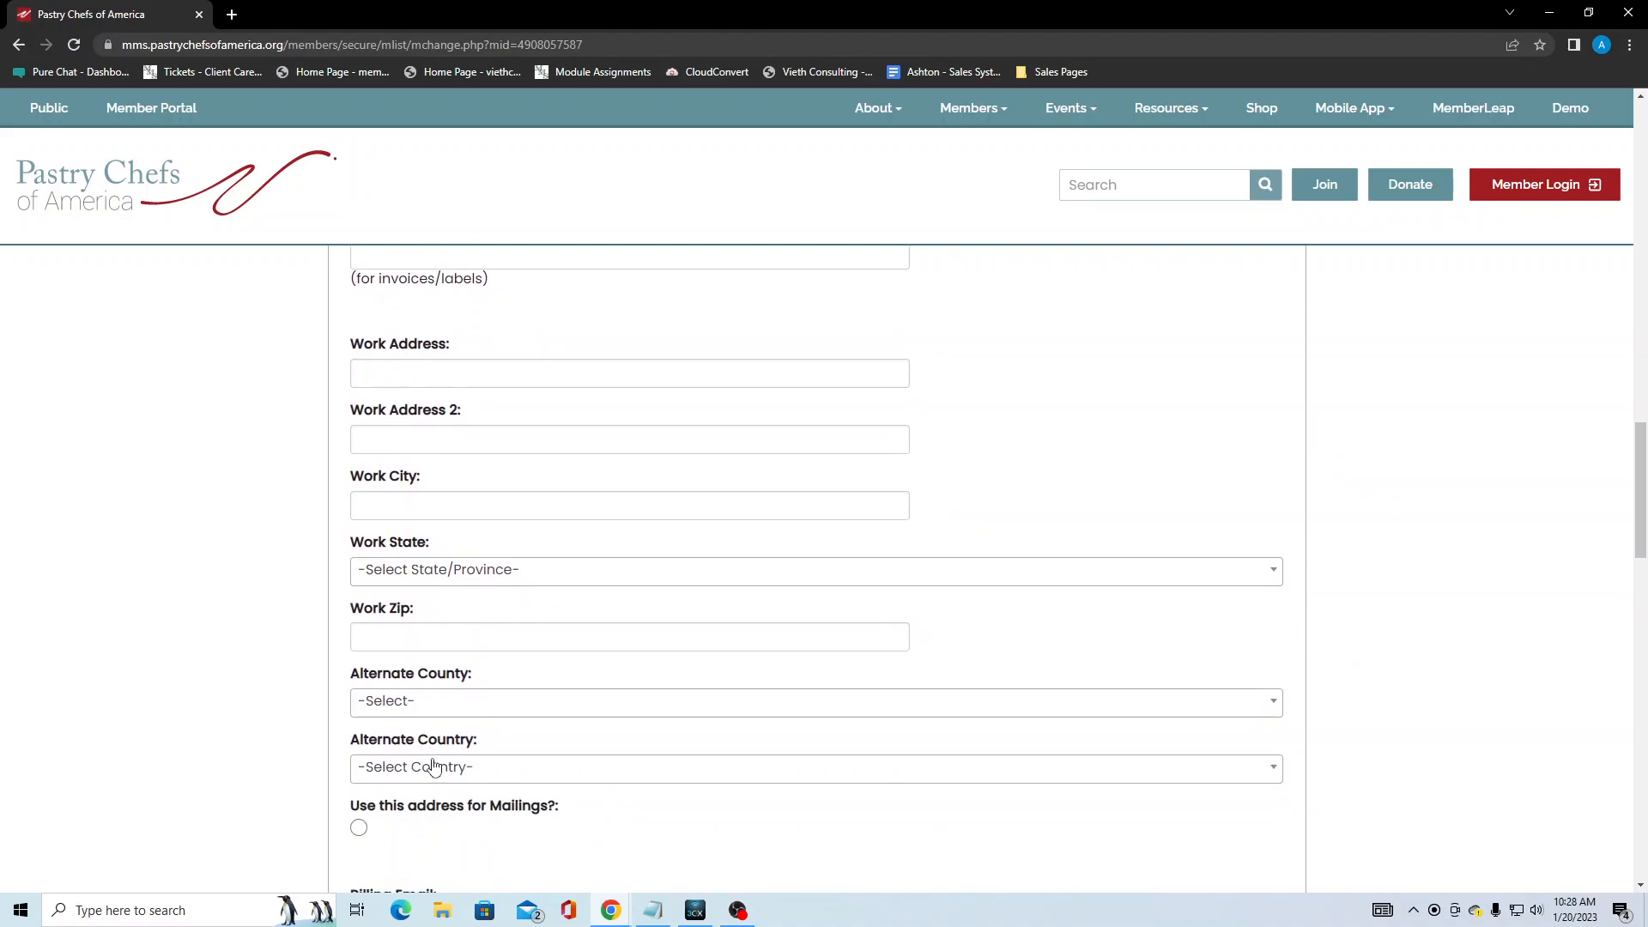
left_click(360, 831)
scroll(300, 819, "up", 3)
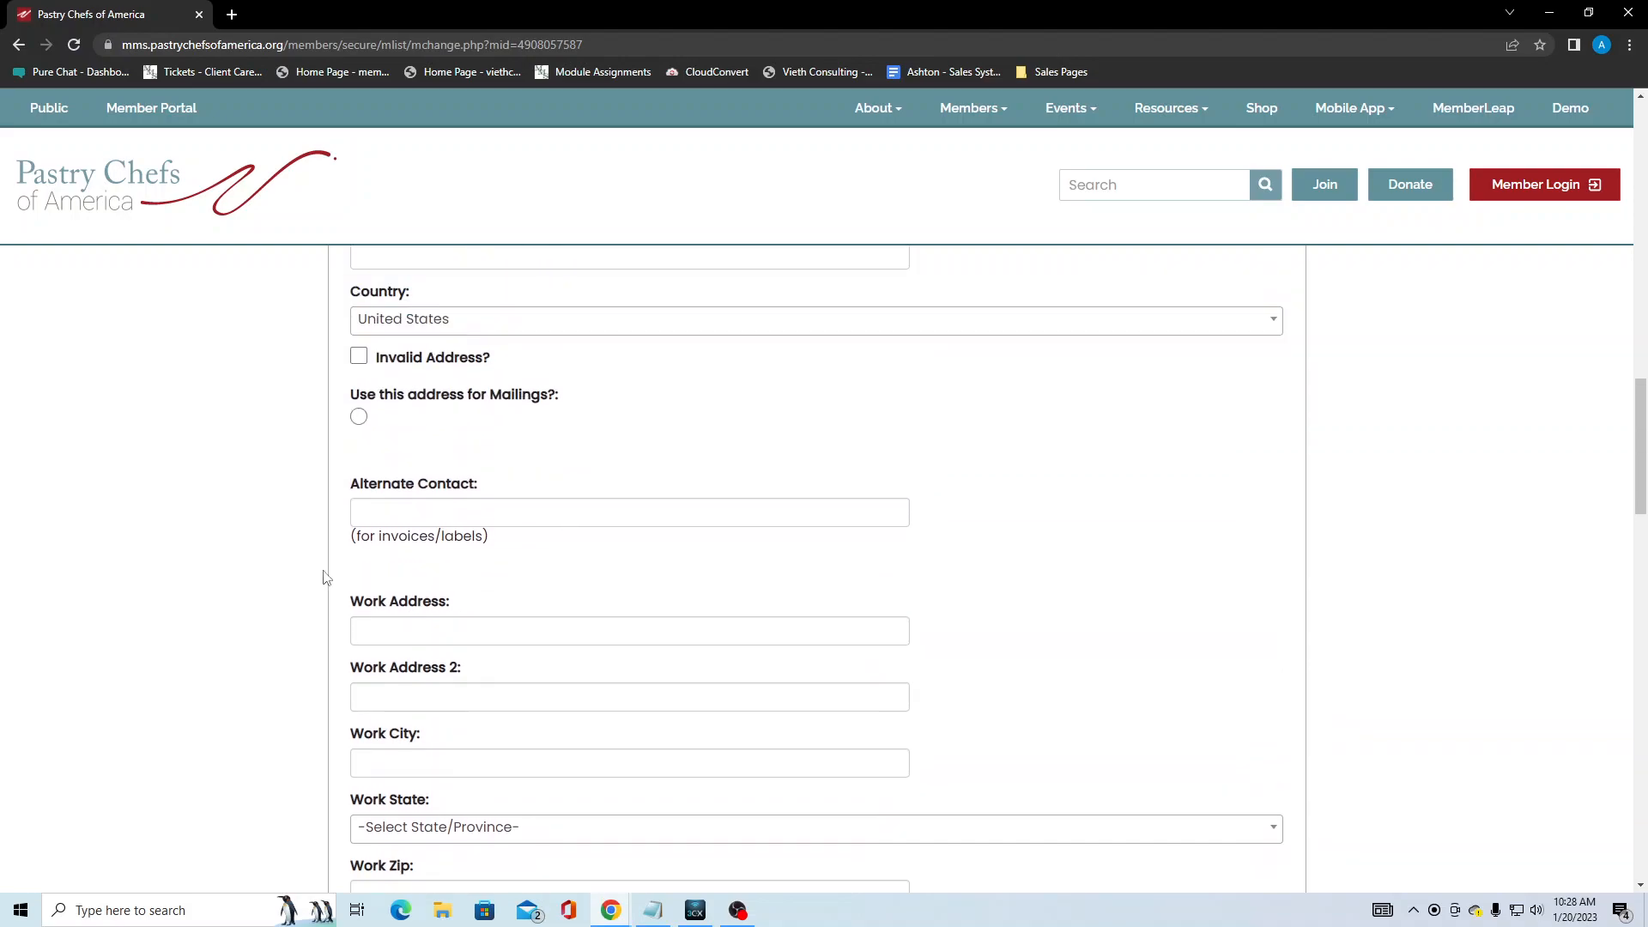
left_click(359, 418)
Step: Look through the billing, phone, gender and category fields in the rest of the new member's Contact information
scroll(311, 447, "down", 10)
scroll(313, 452, "down", 3)
scroll(318, 450, "up", 3)
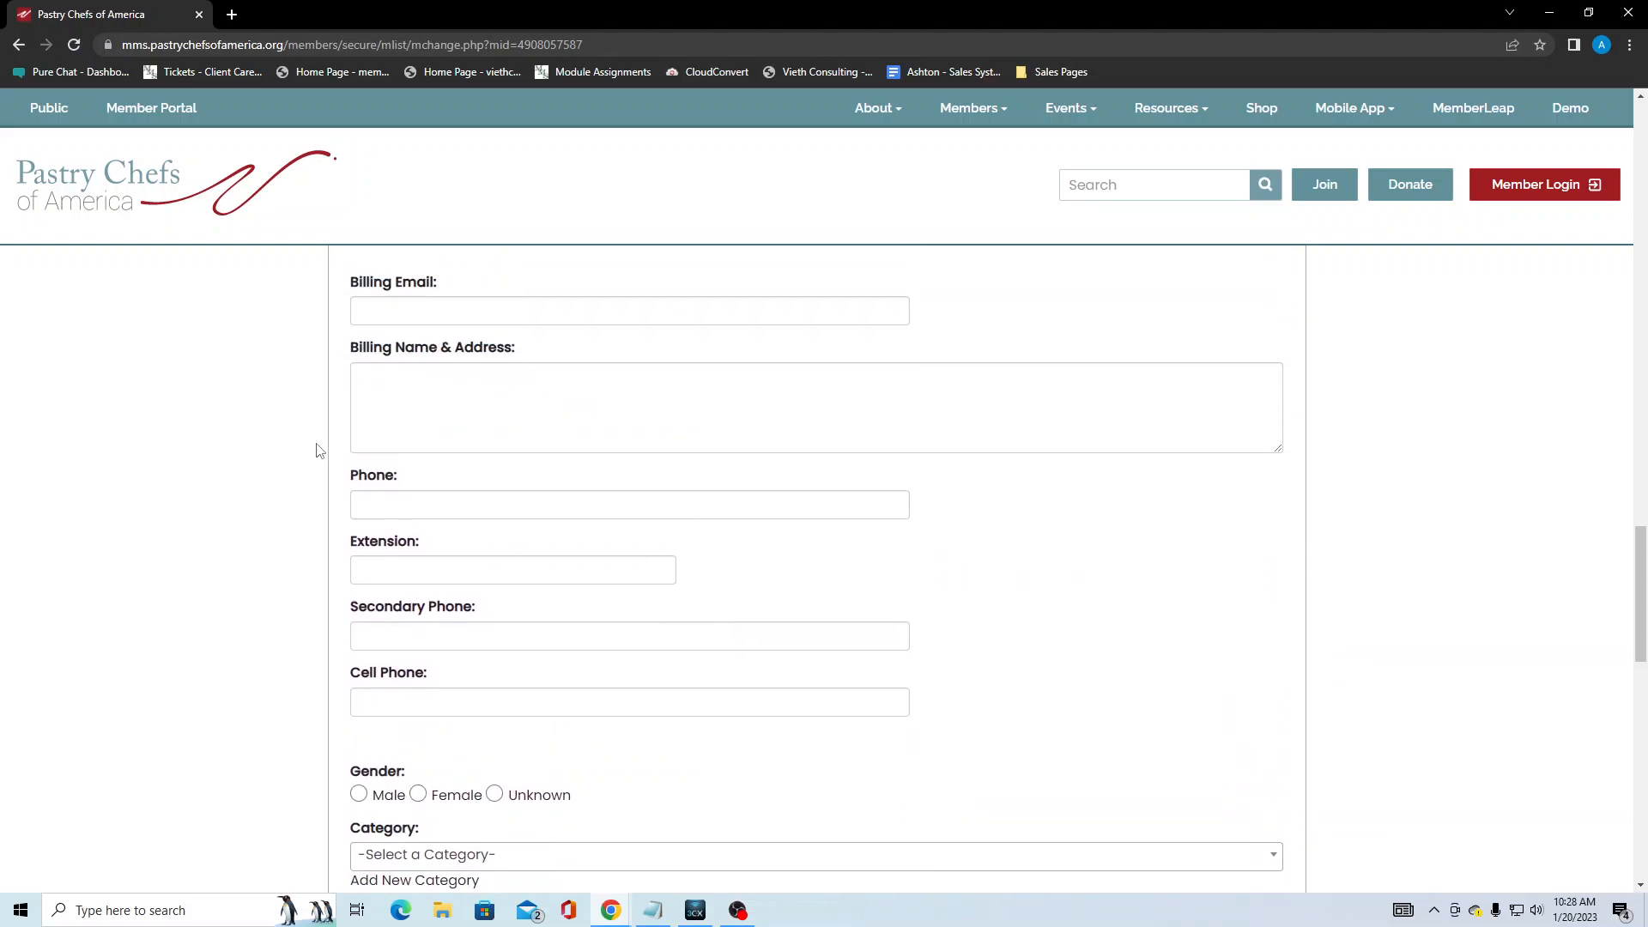
scroll(313, 506, "down", 1)
scroll(850, 574, "down", 3)
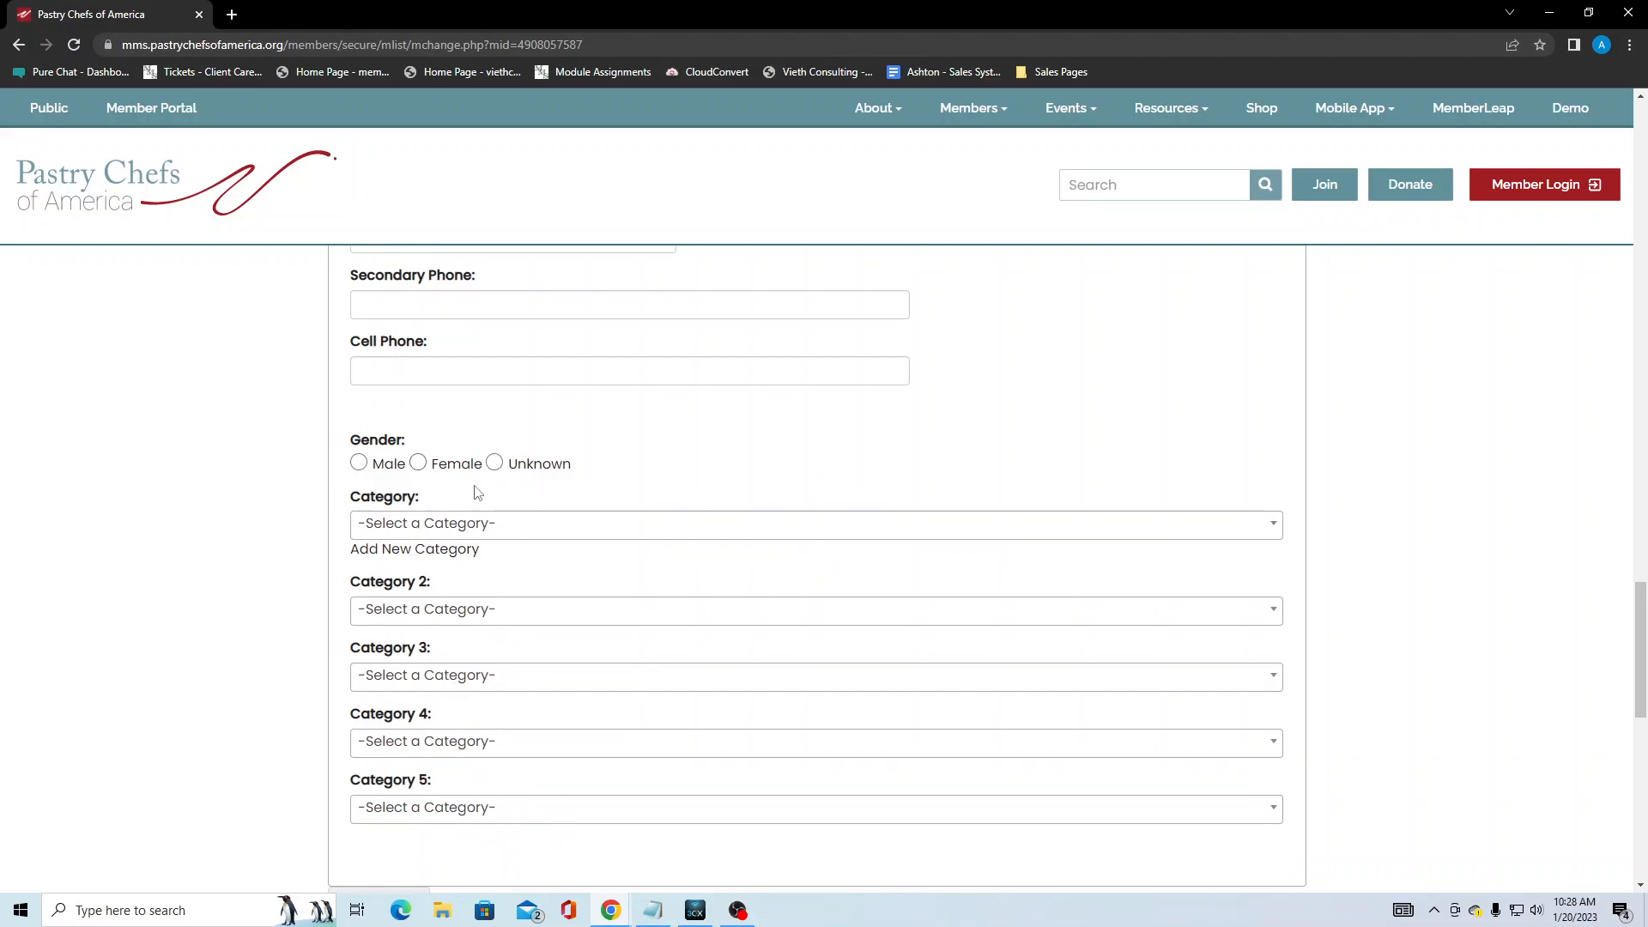
scroll(239, 506, "down", 1)
scroll(243, 509, "up", 5)
scroll(243, 510, "up", 15)
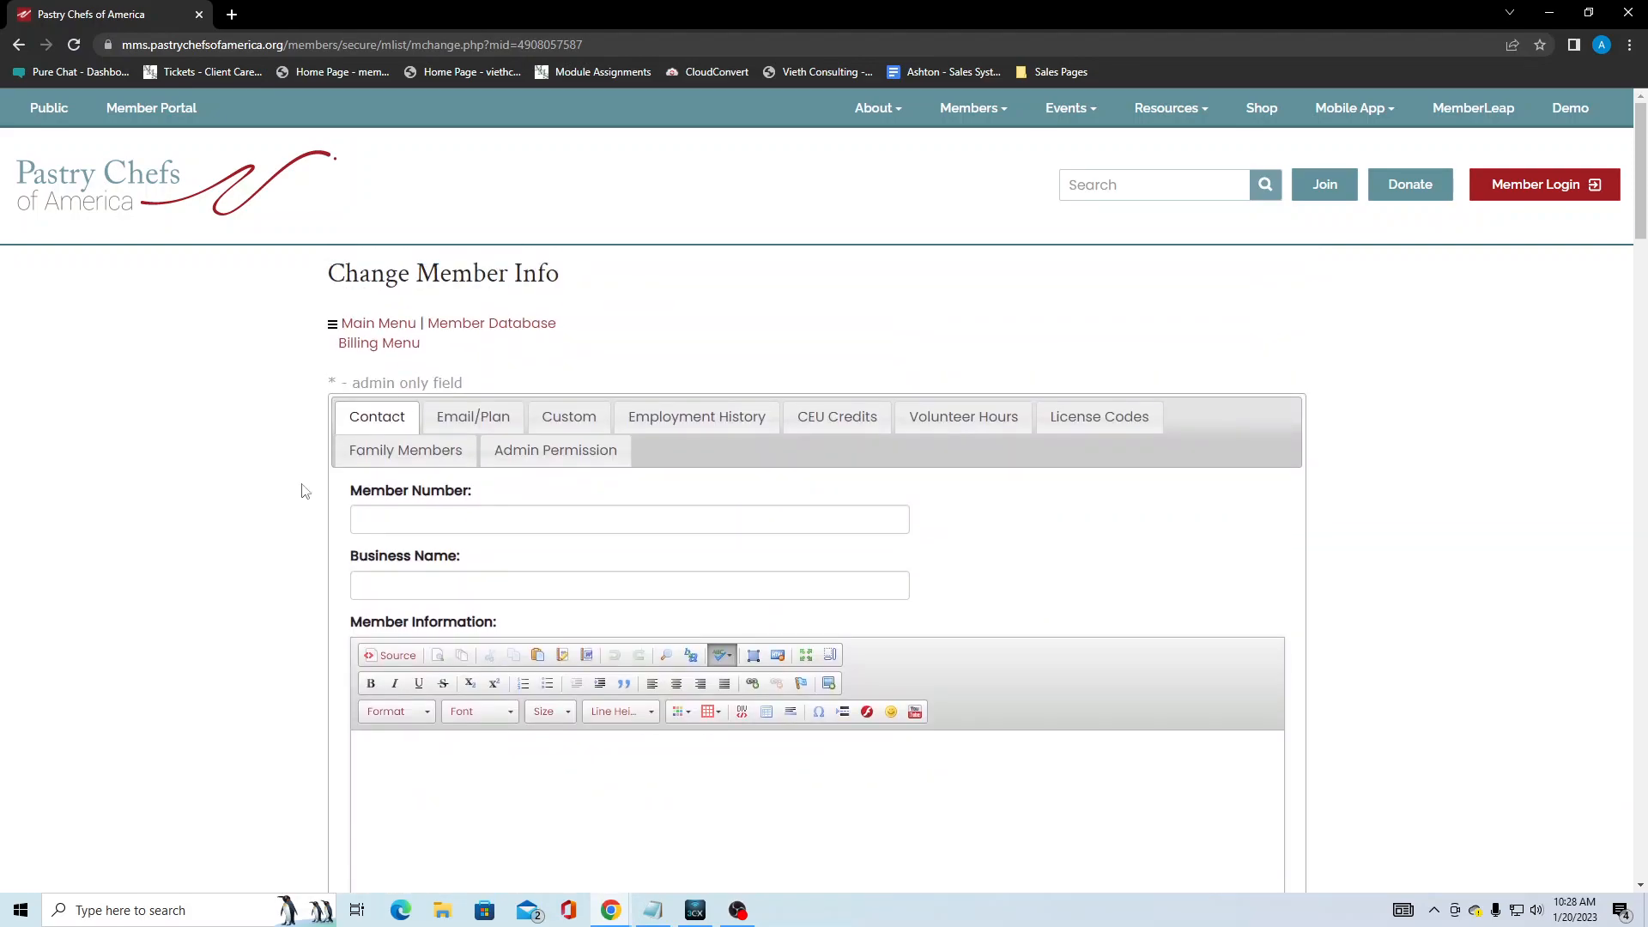
Step: Review the new member's Email/Plan information, including the email and username fields and the Prospect Temperature options
left_click(486, 418)
scroll(180, 563, "down", 1)
scroll(179, 563, "down", 1)
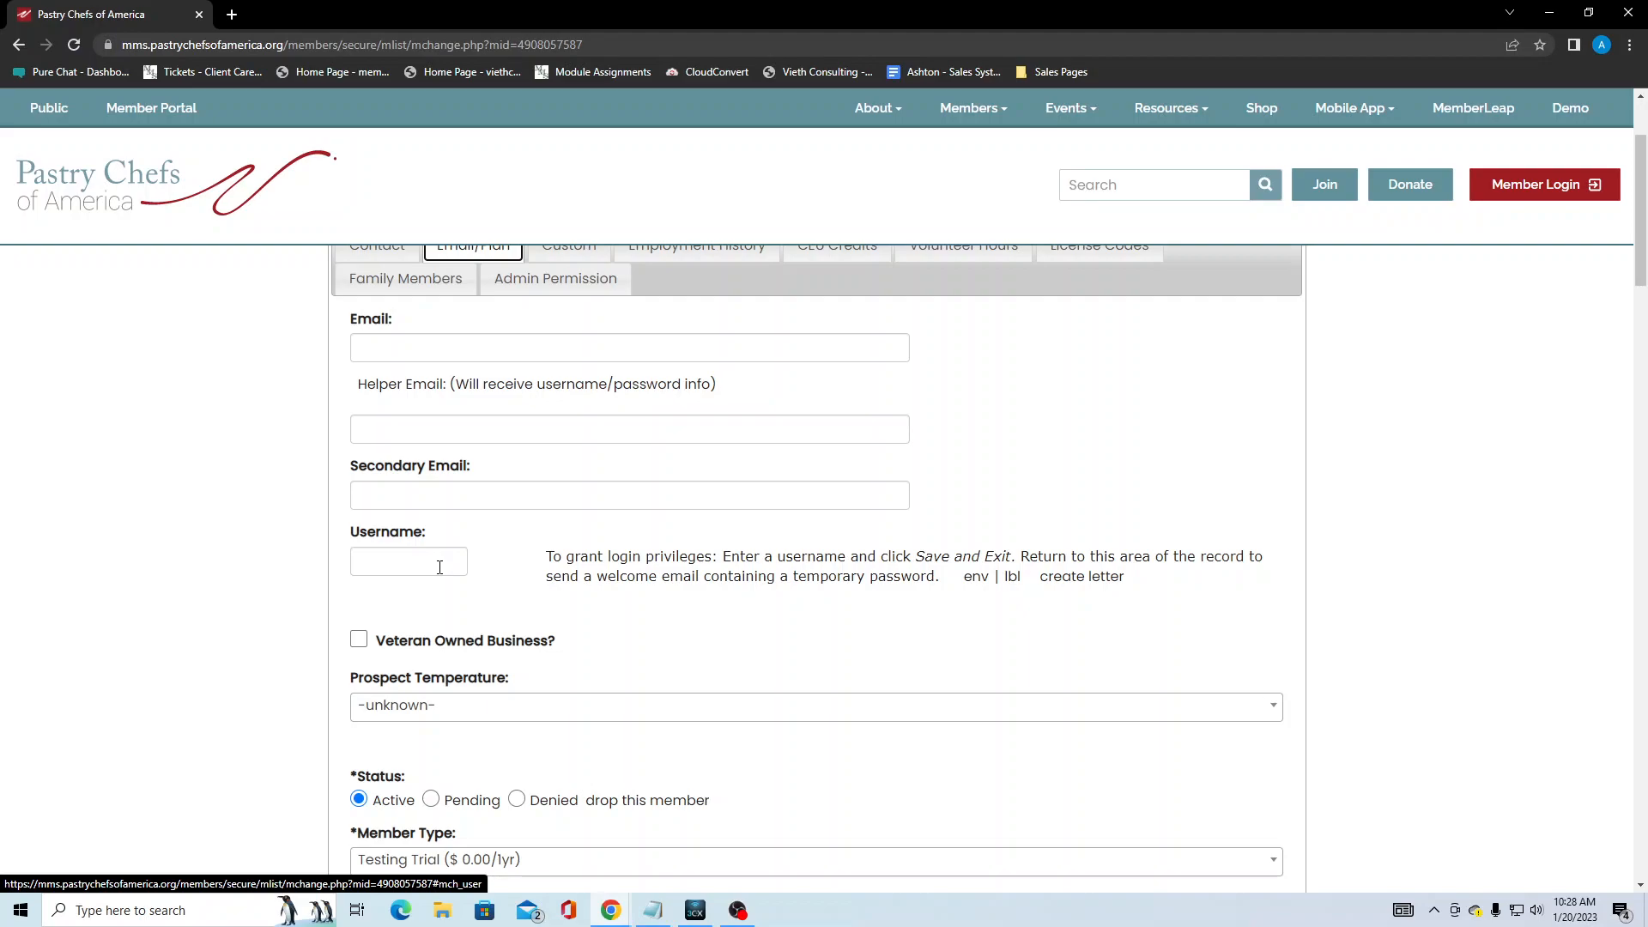
scroll(539, 571, "down", 1)
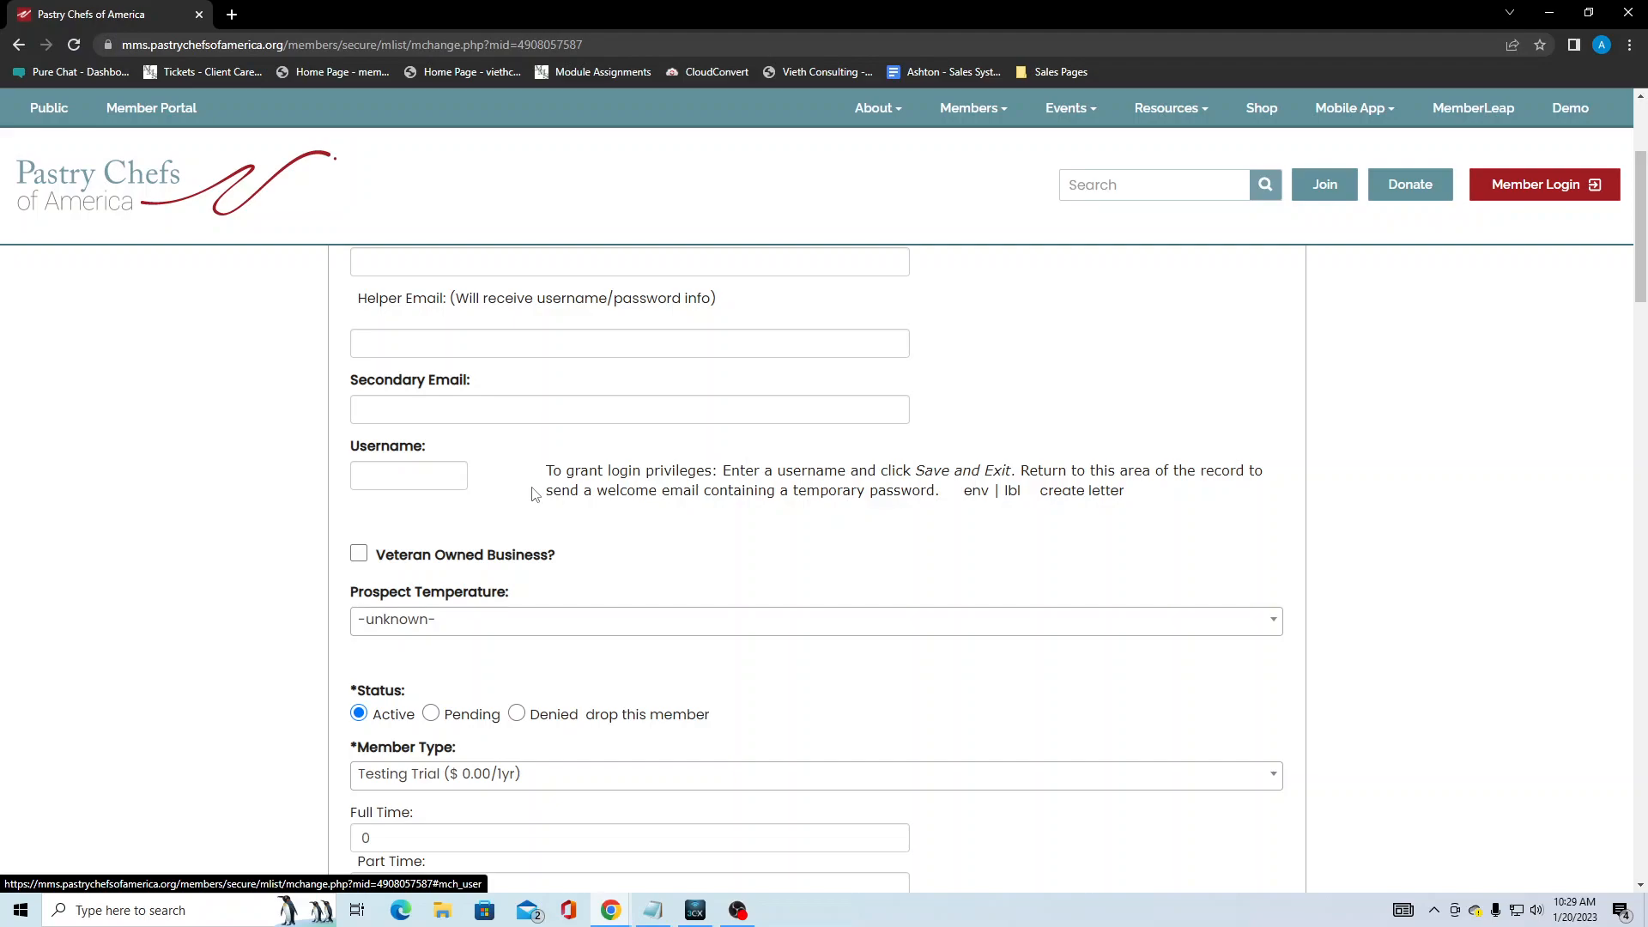
scroll(538, 494, "down", 1)
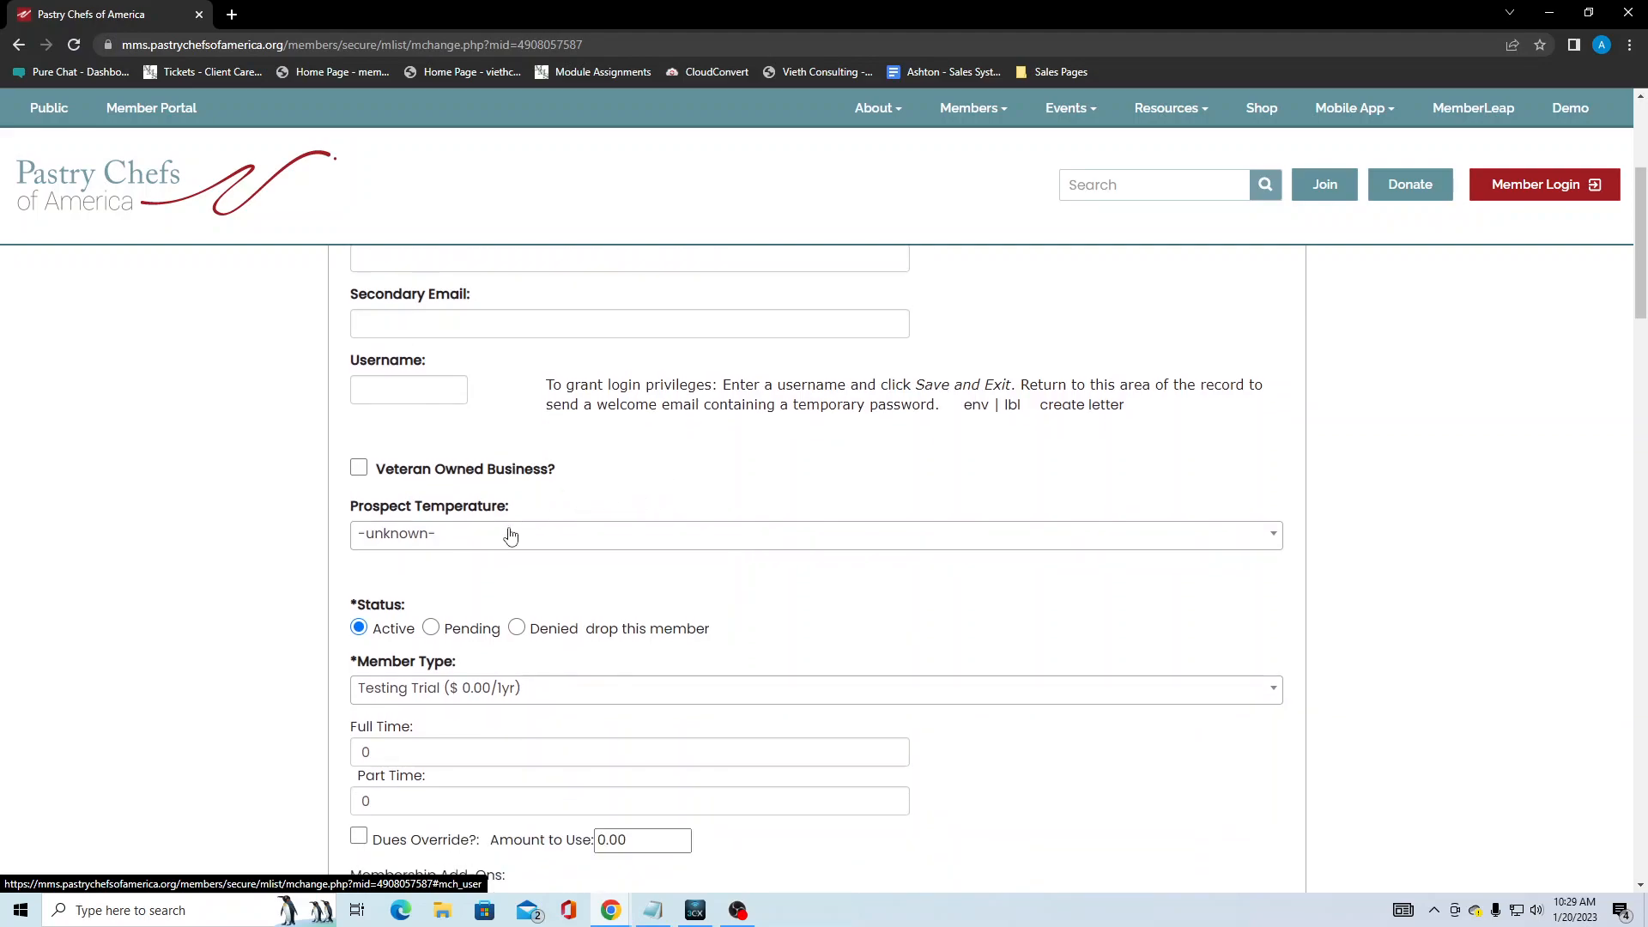
left_click(441, 549)
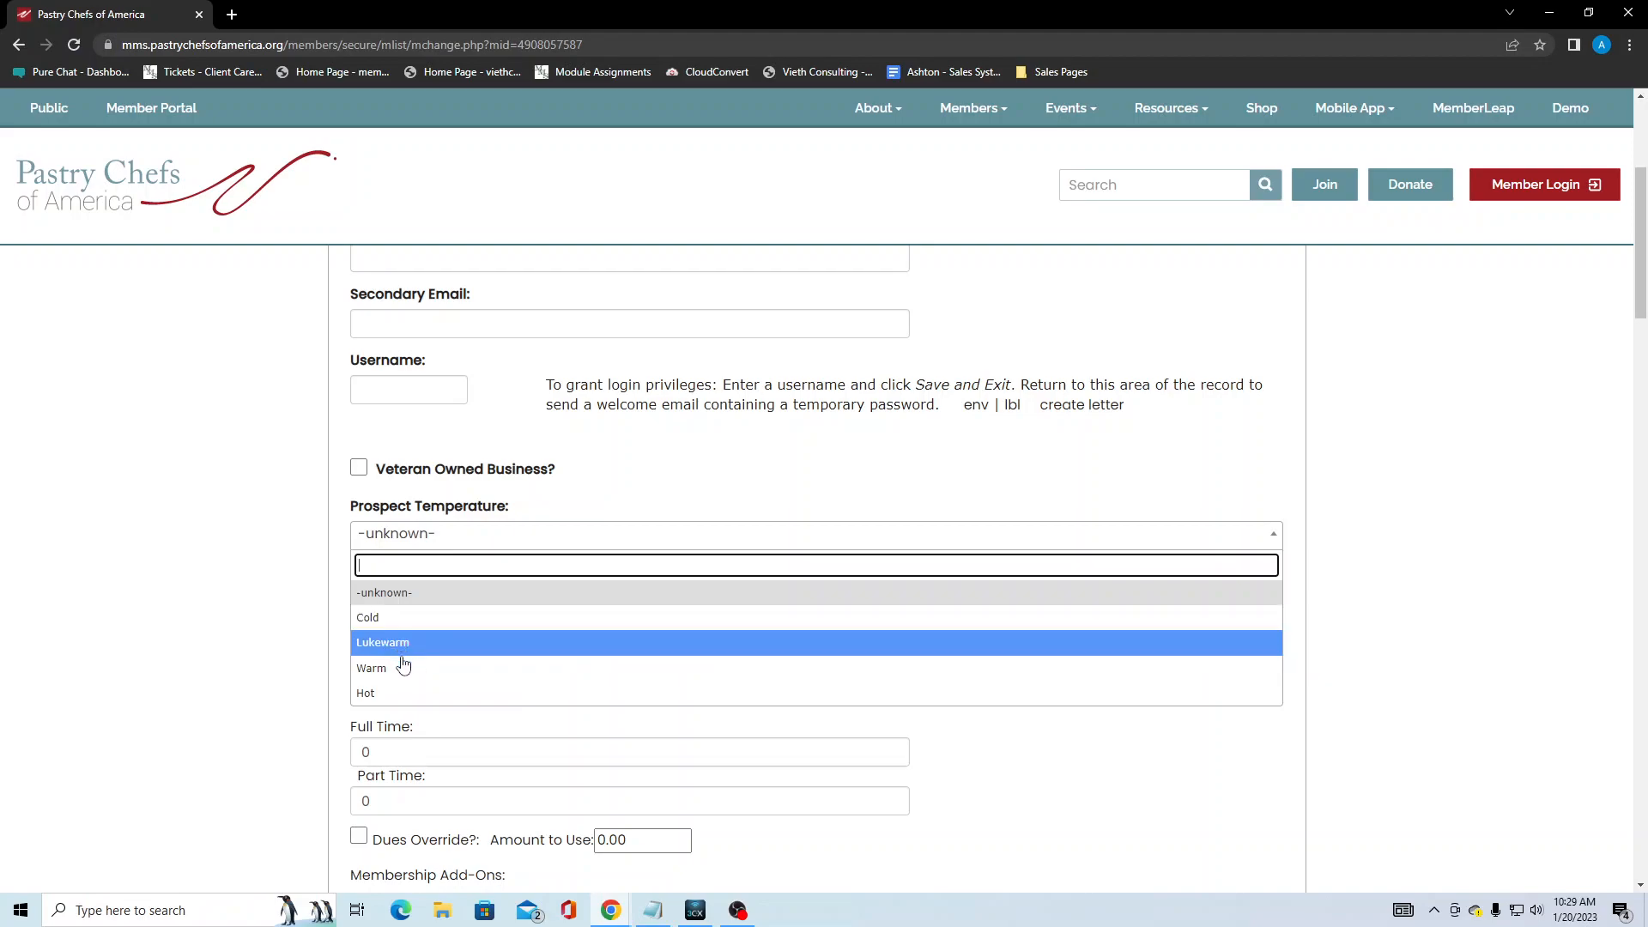
left_click(240, 633)
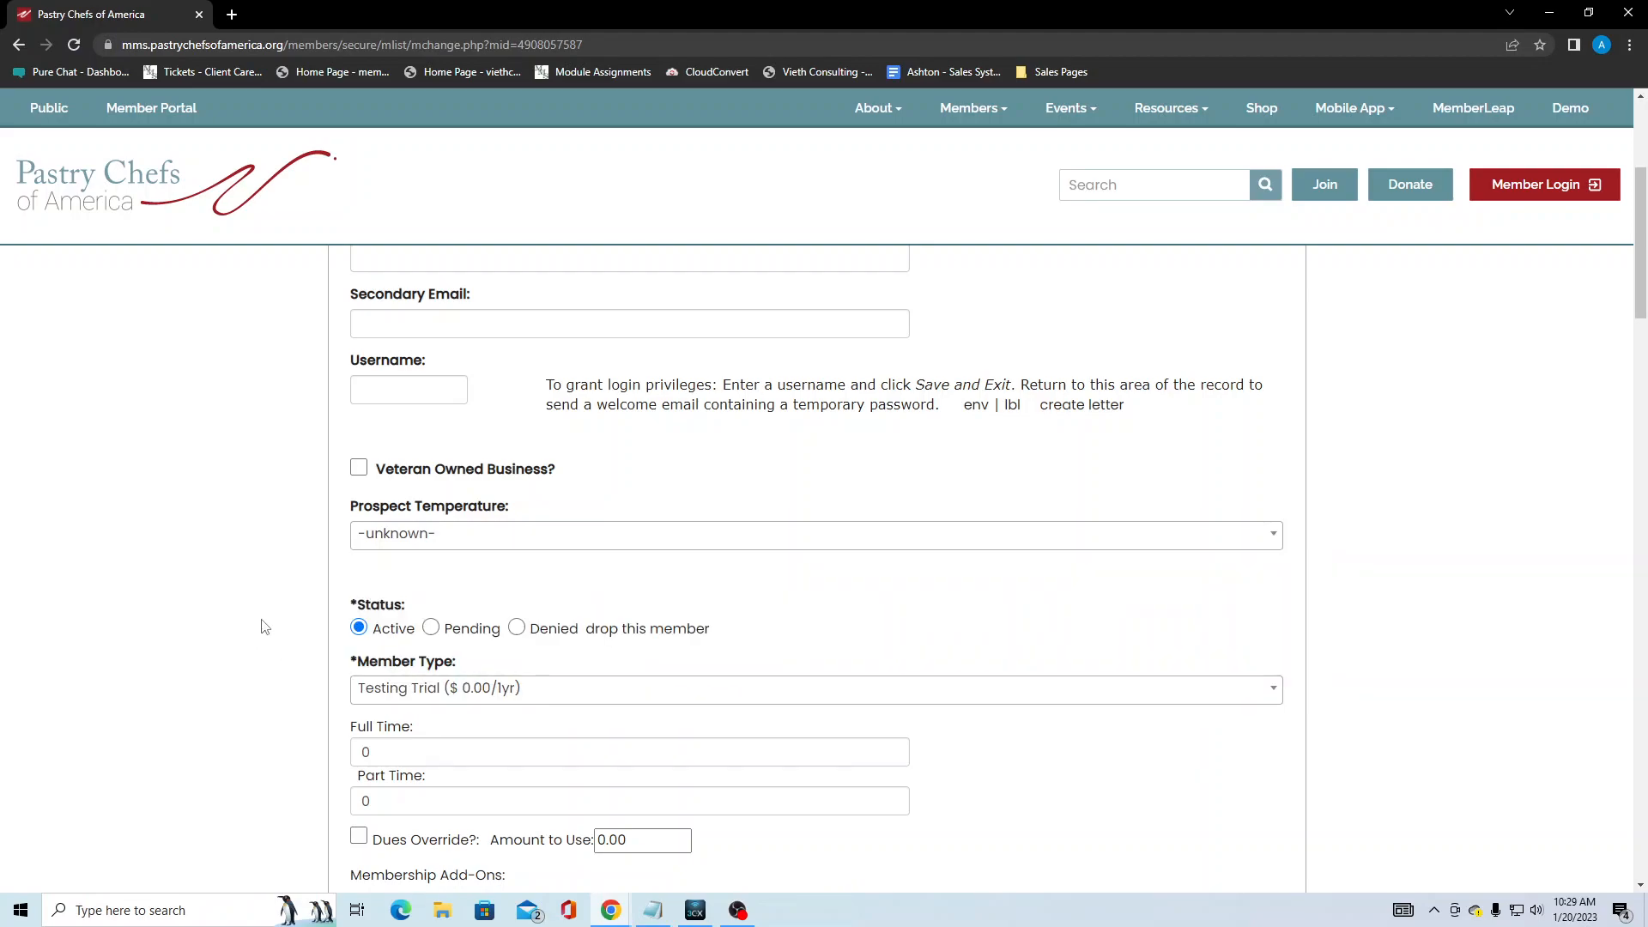
Step: Look through the member's status, plan and Membership Add-Ons settings, and view the Member Security Level options
scroll(266, 628, "down", 1)
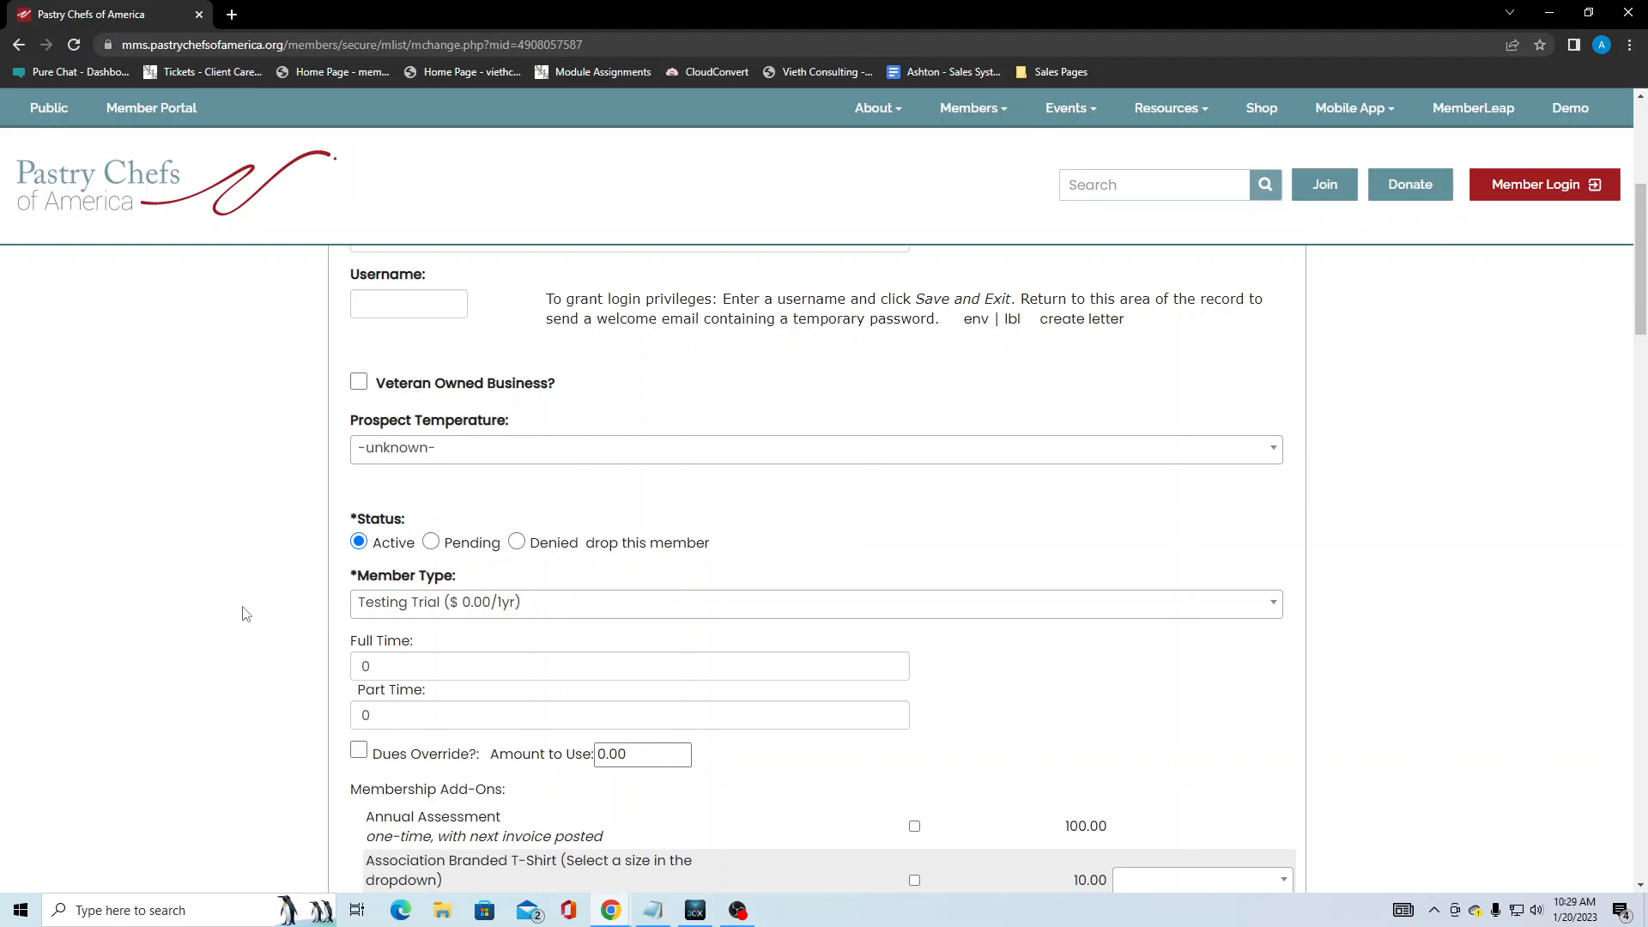
scroll(245, 613, "down", 5)
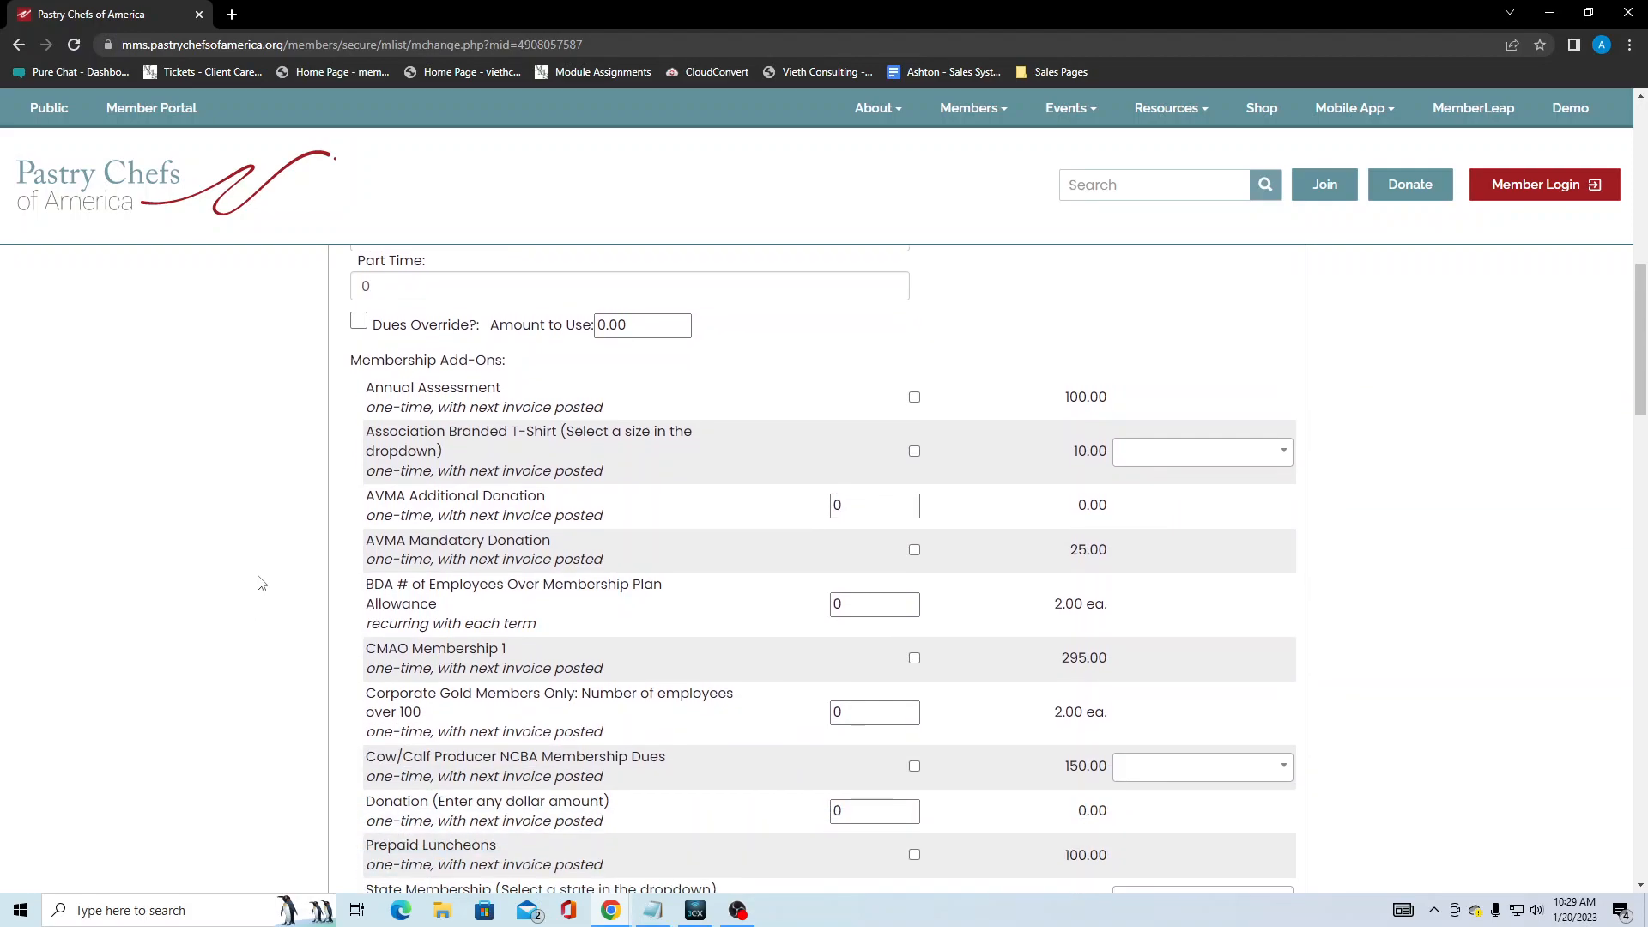
scroll(262, 528, "down", 3)
scroll(261, 528, "down", 2)
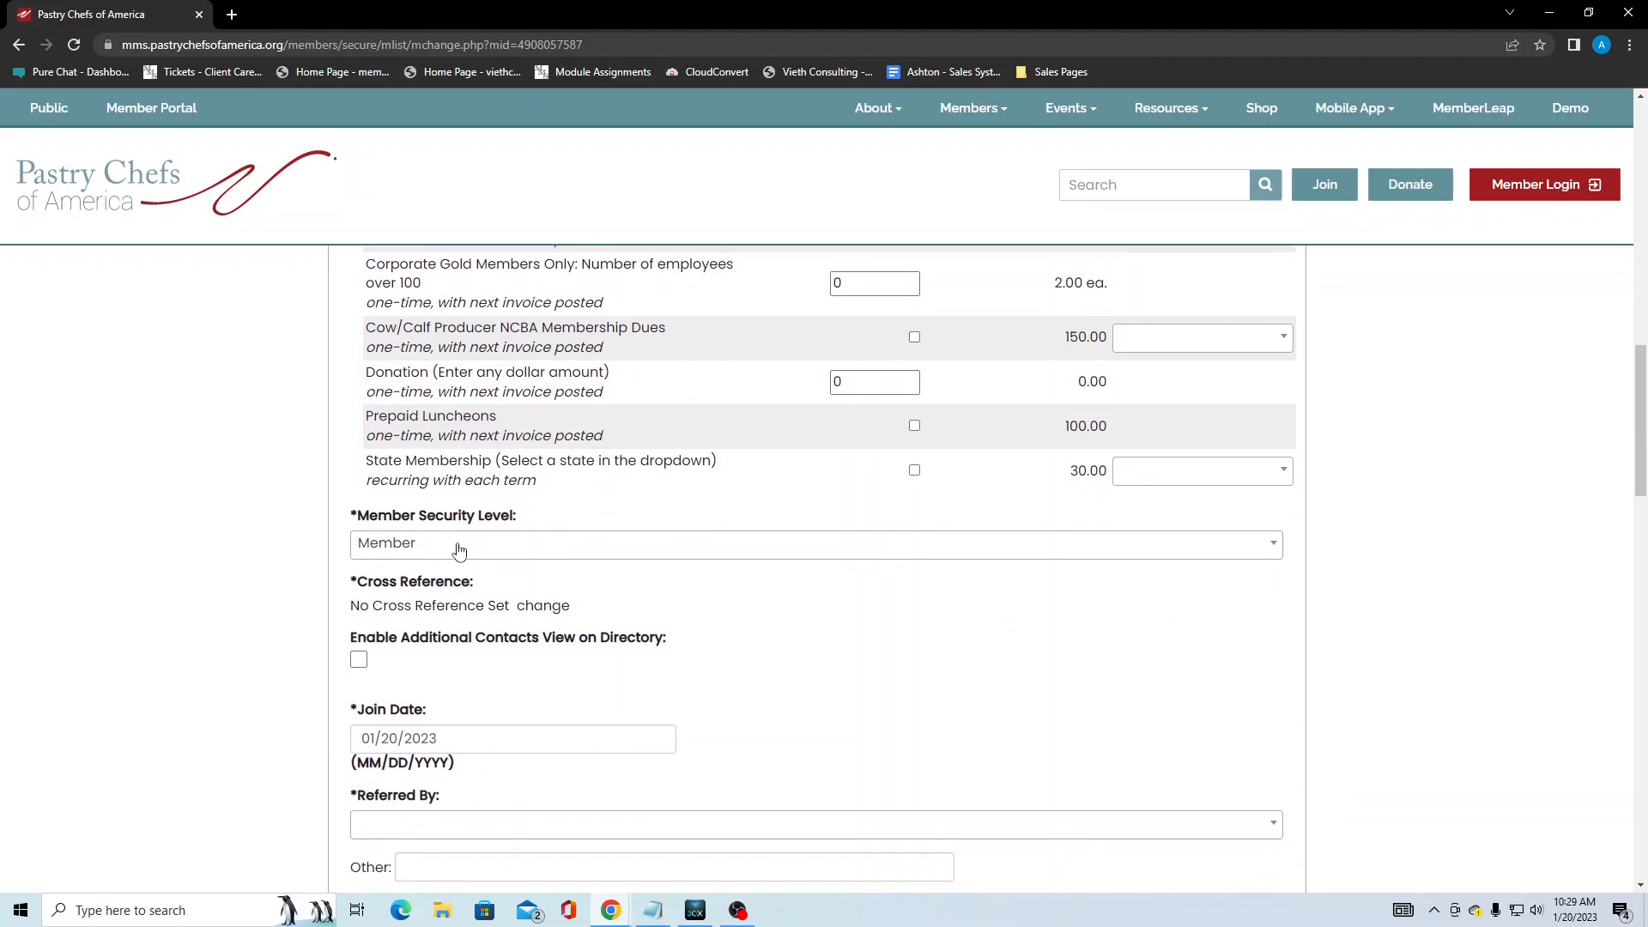
left_click(397, 550)
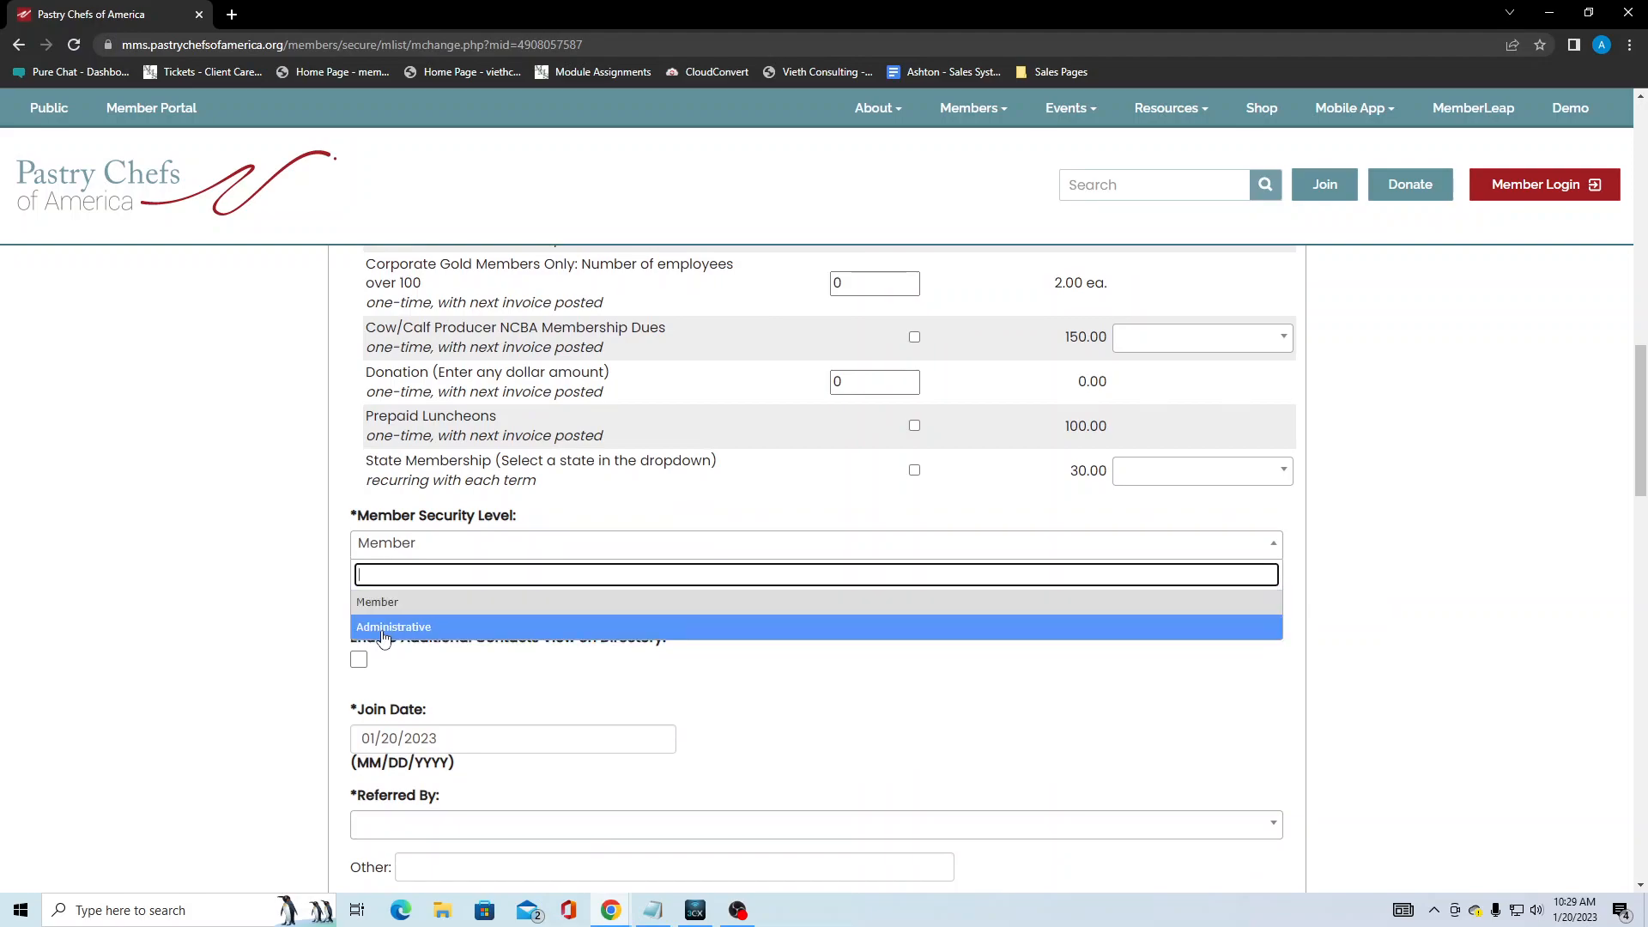
left_click(232, 608)
left_click(378, 550)
left_click(256, 619)
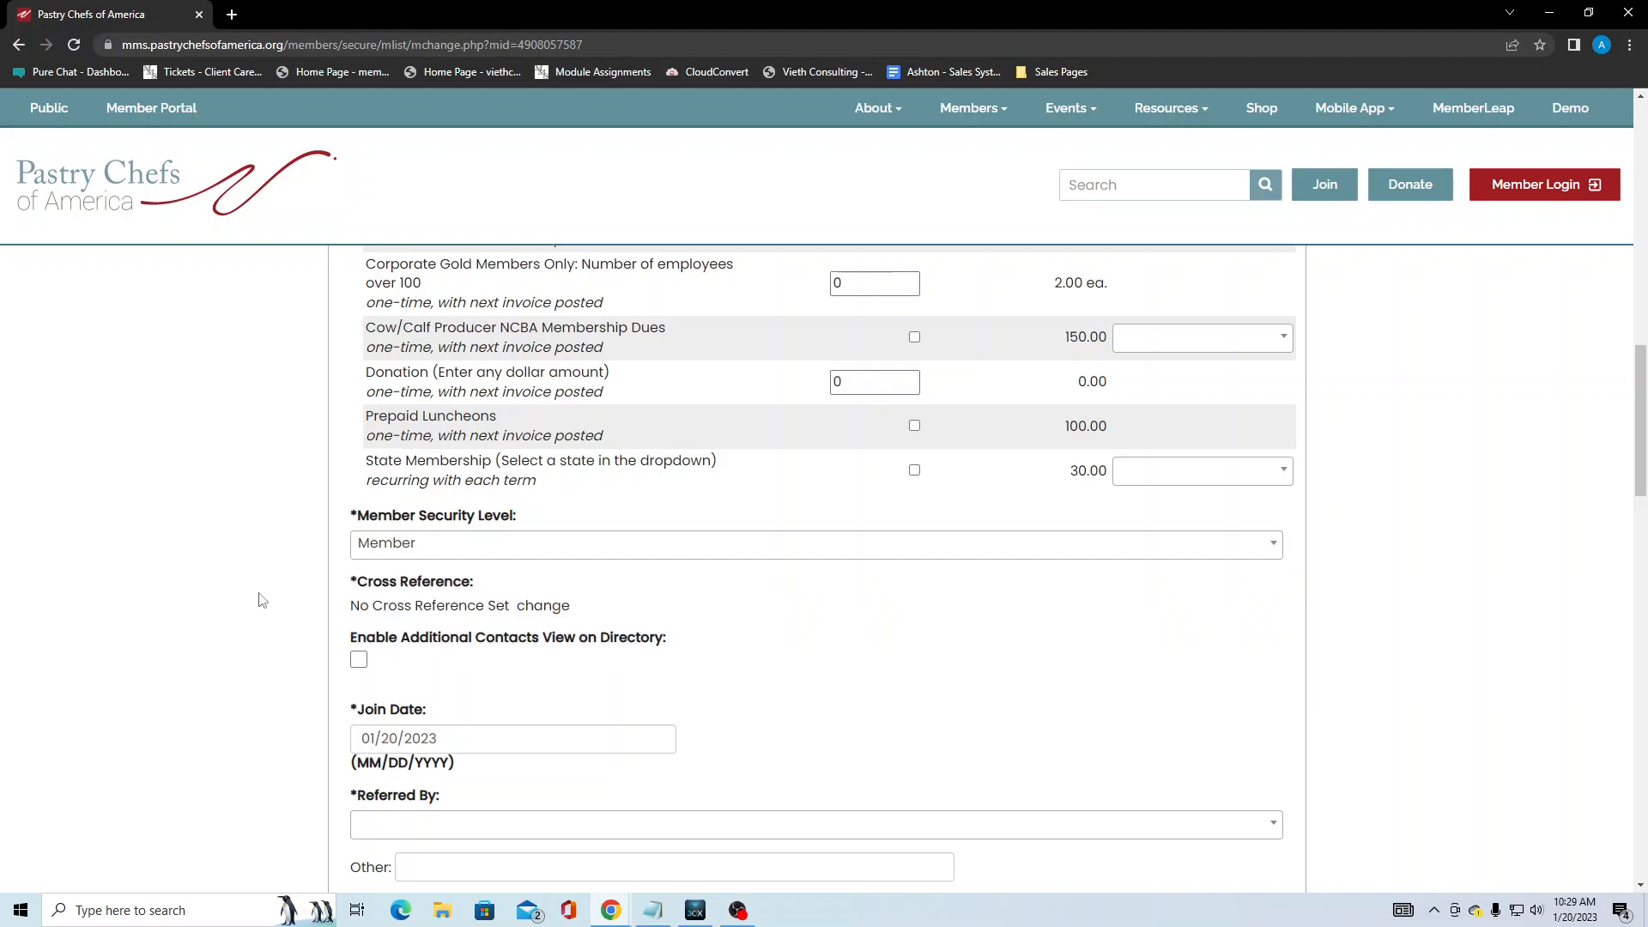
Step: Examine the member's Join Date and Referred By fields, the public member-list visibility options and the newsletter and email list options
scroll(257, 601, "down", 1)
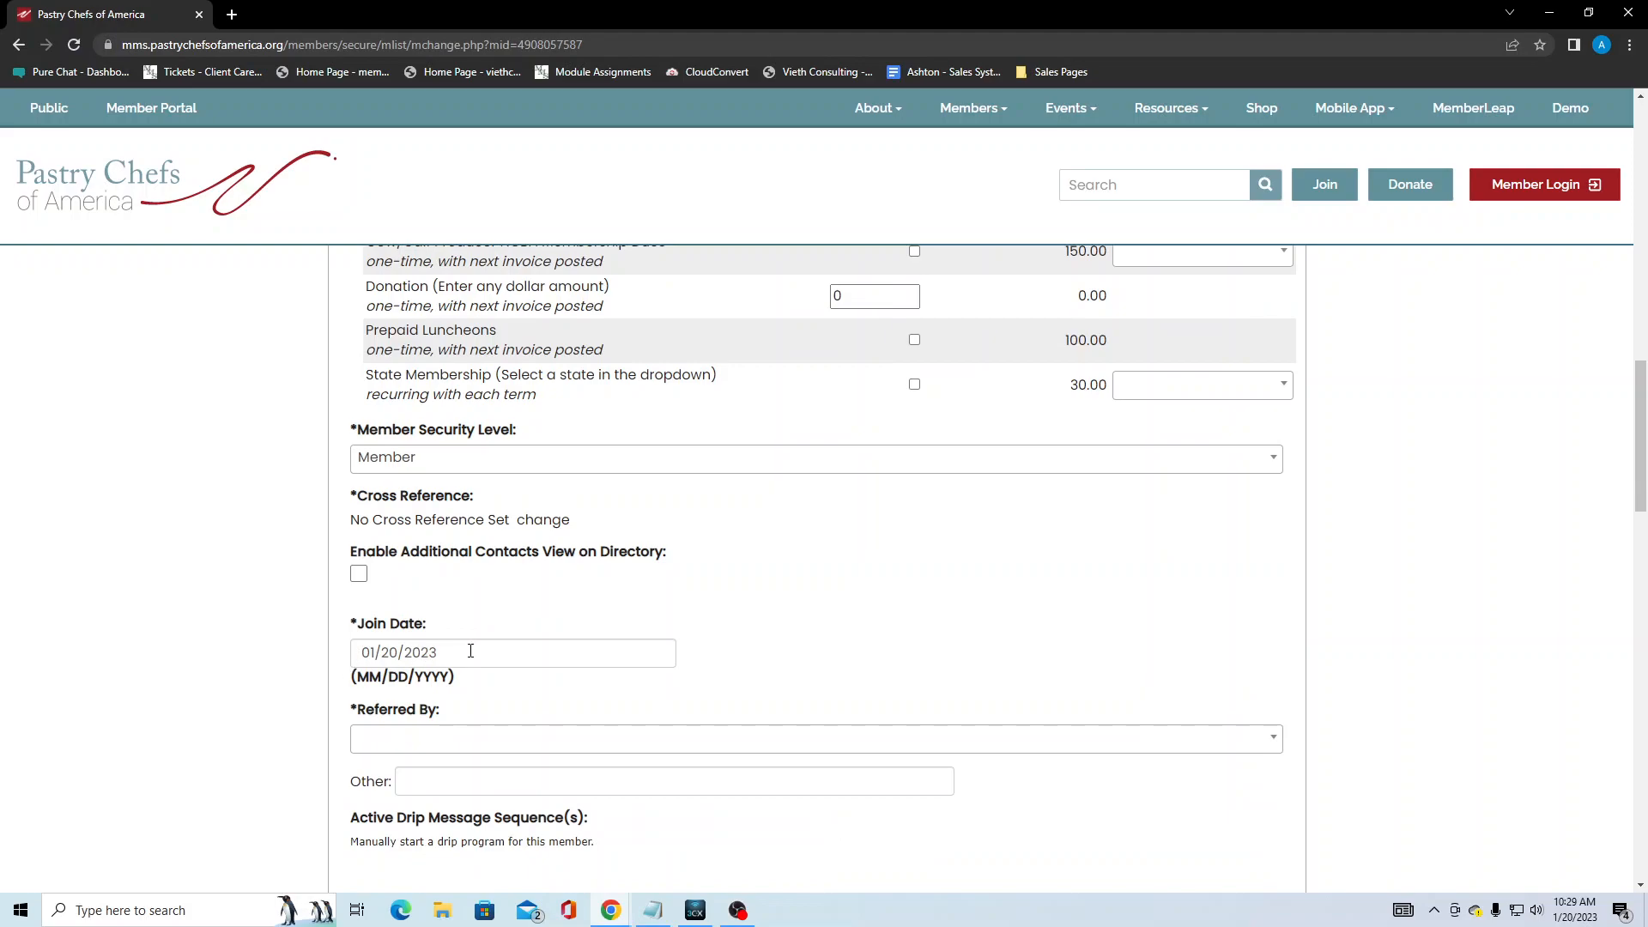
scroll(471, 650, "down", 1)
scroll(416, 655, "down", 1)
scroll(318, 645, "down", 2)
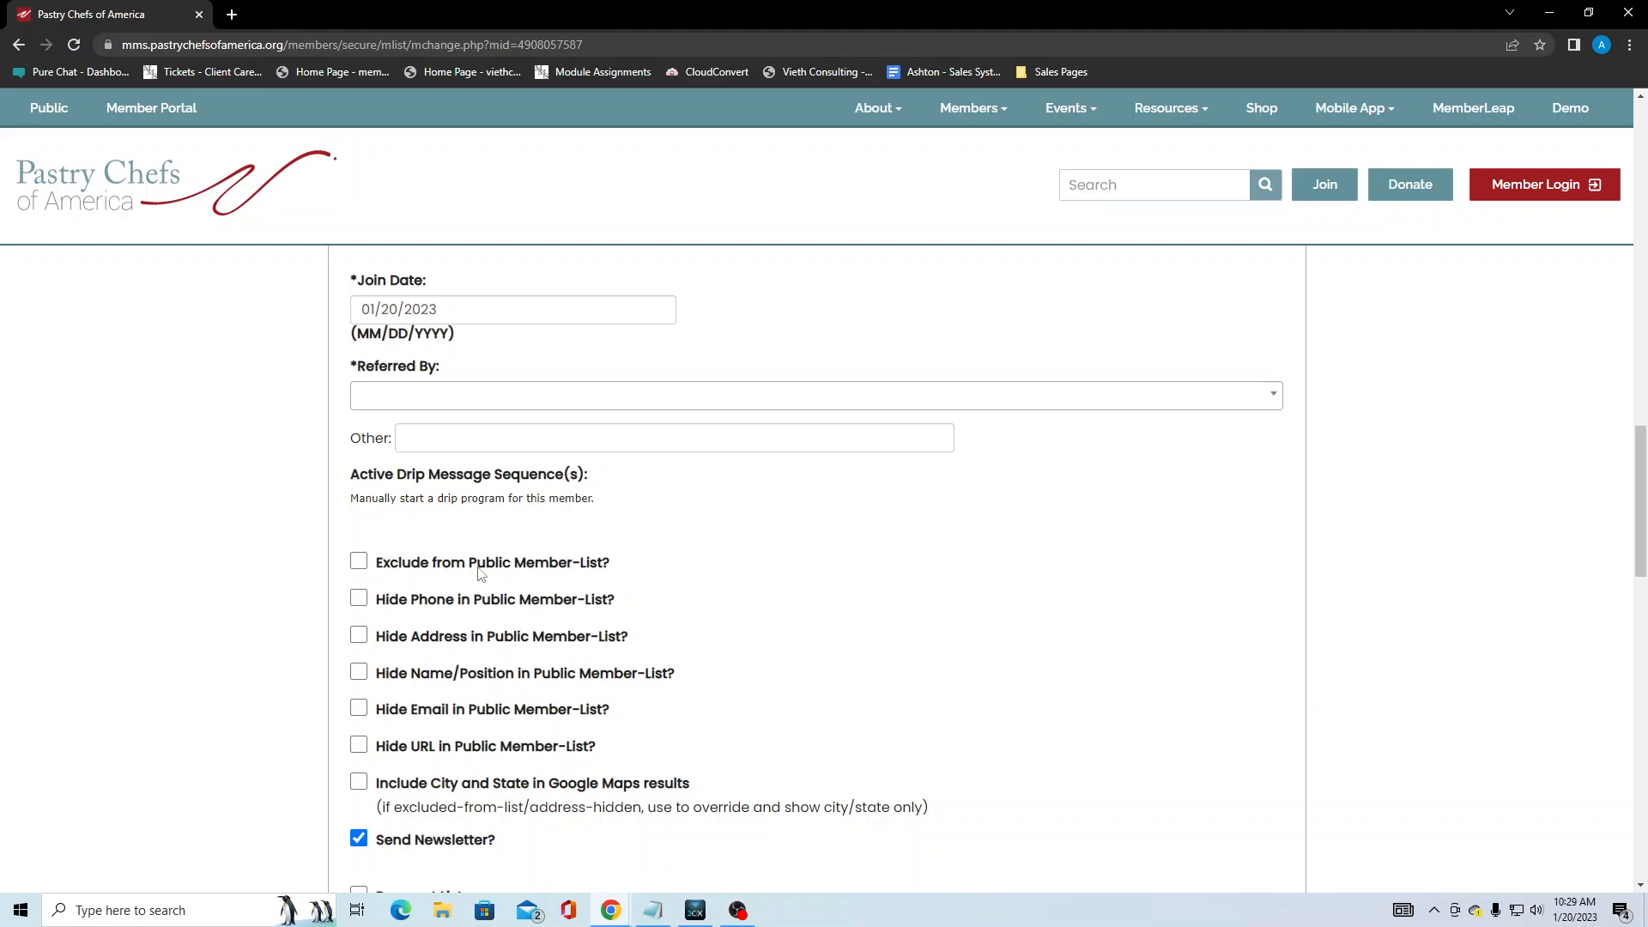
scroll(497, 725, "down", 1)
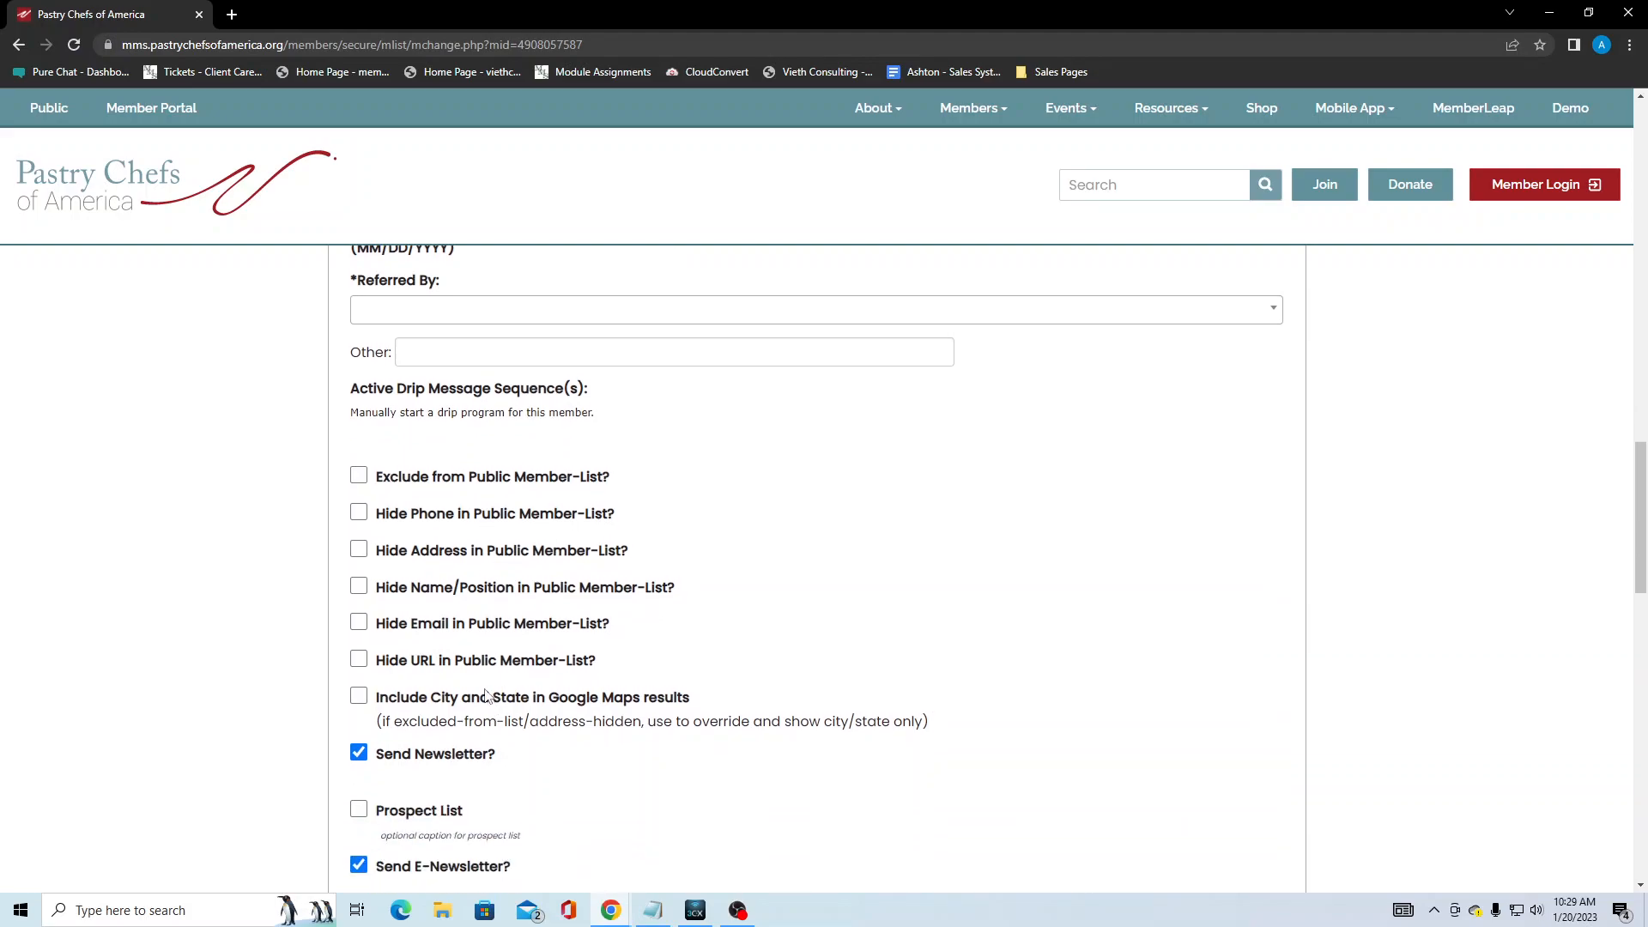
scroll(467, 651, "down", 1)
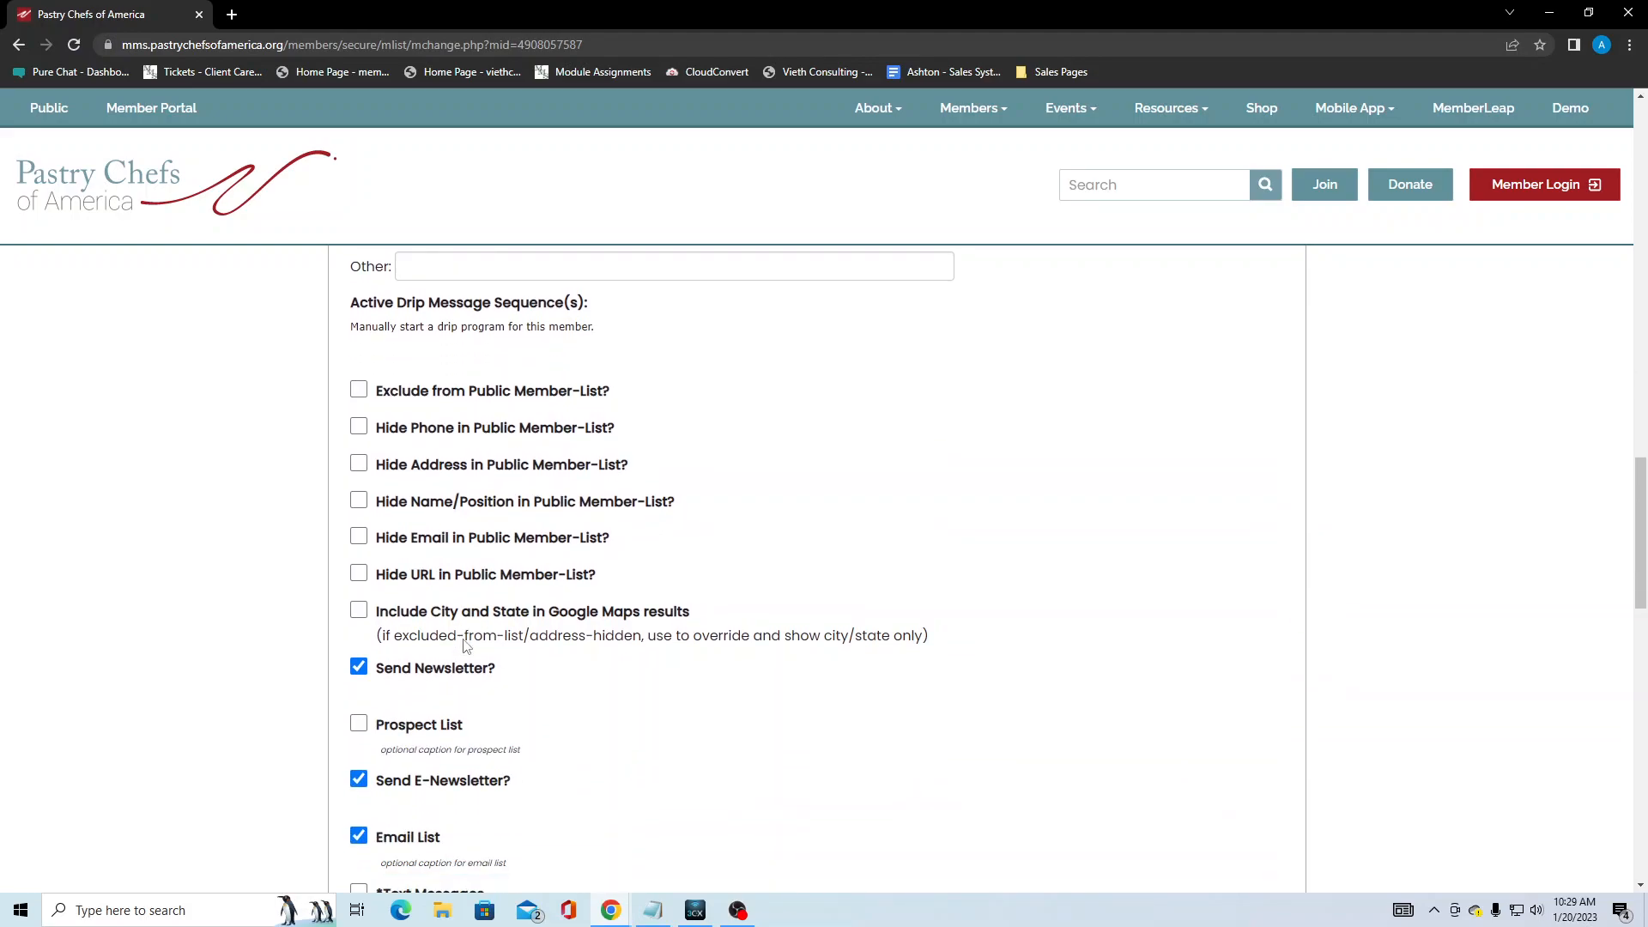
scroll(466, 646, "down", 1)
scroll(466, 645, "down", 1)
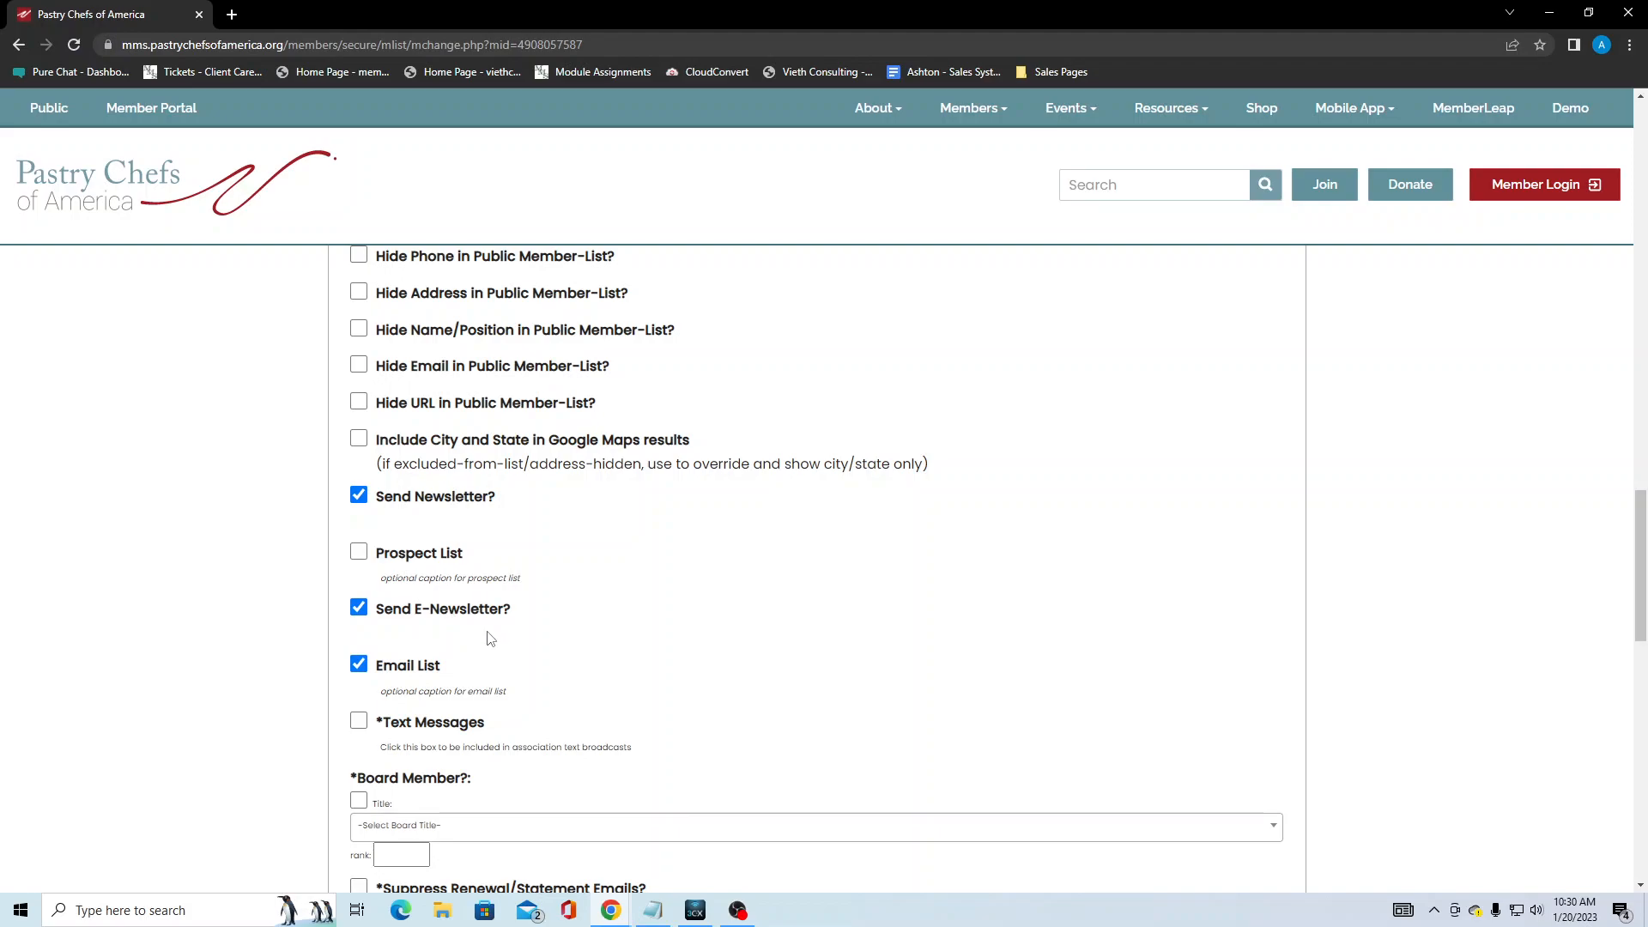
Step: Try marking the member as a Board Member, view the available board titles, and clear the Board Member option again
scroll(453, 687, "down", 3)
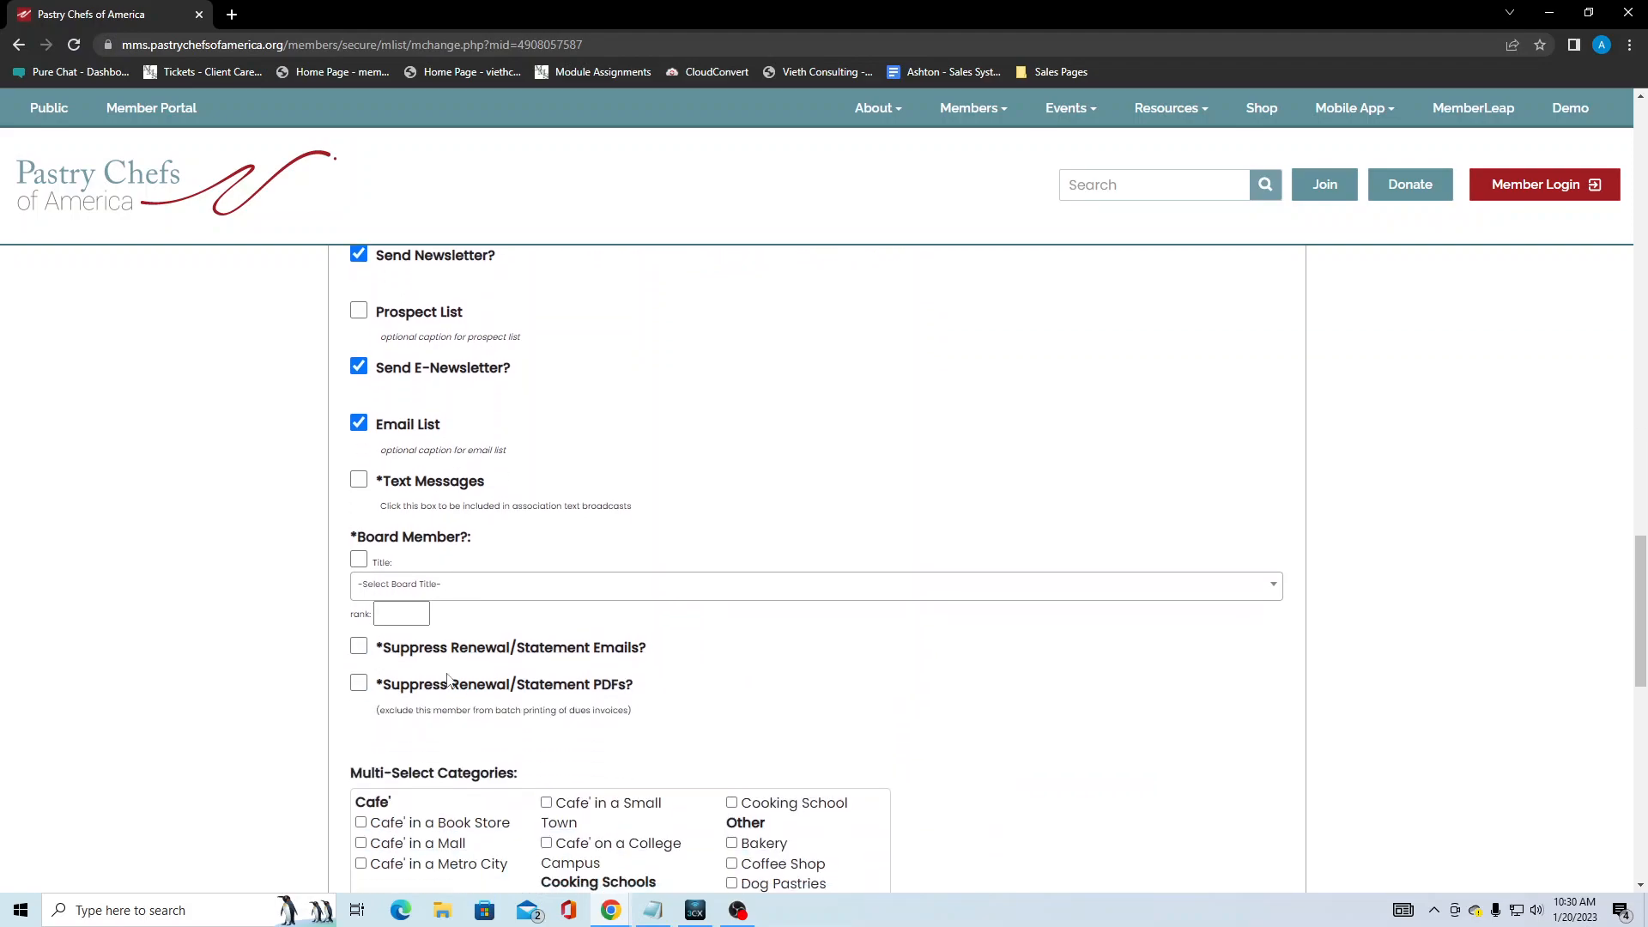
left_click(368, 549)
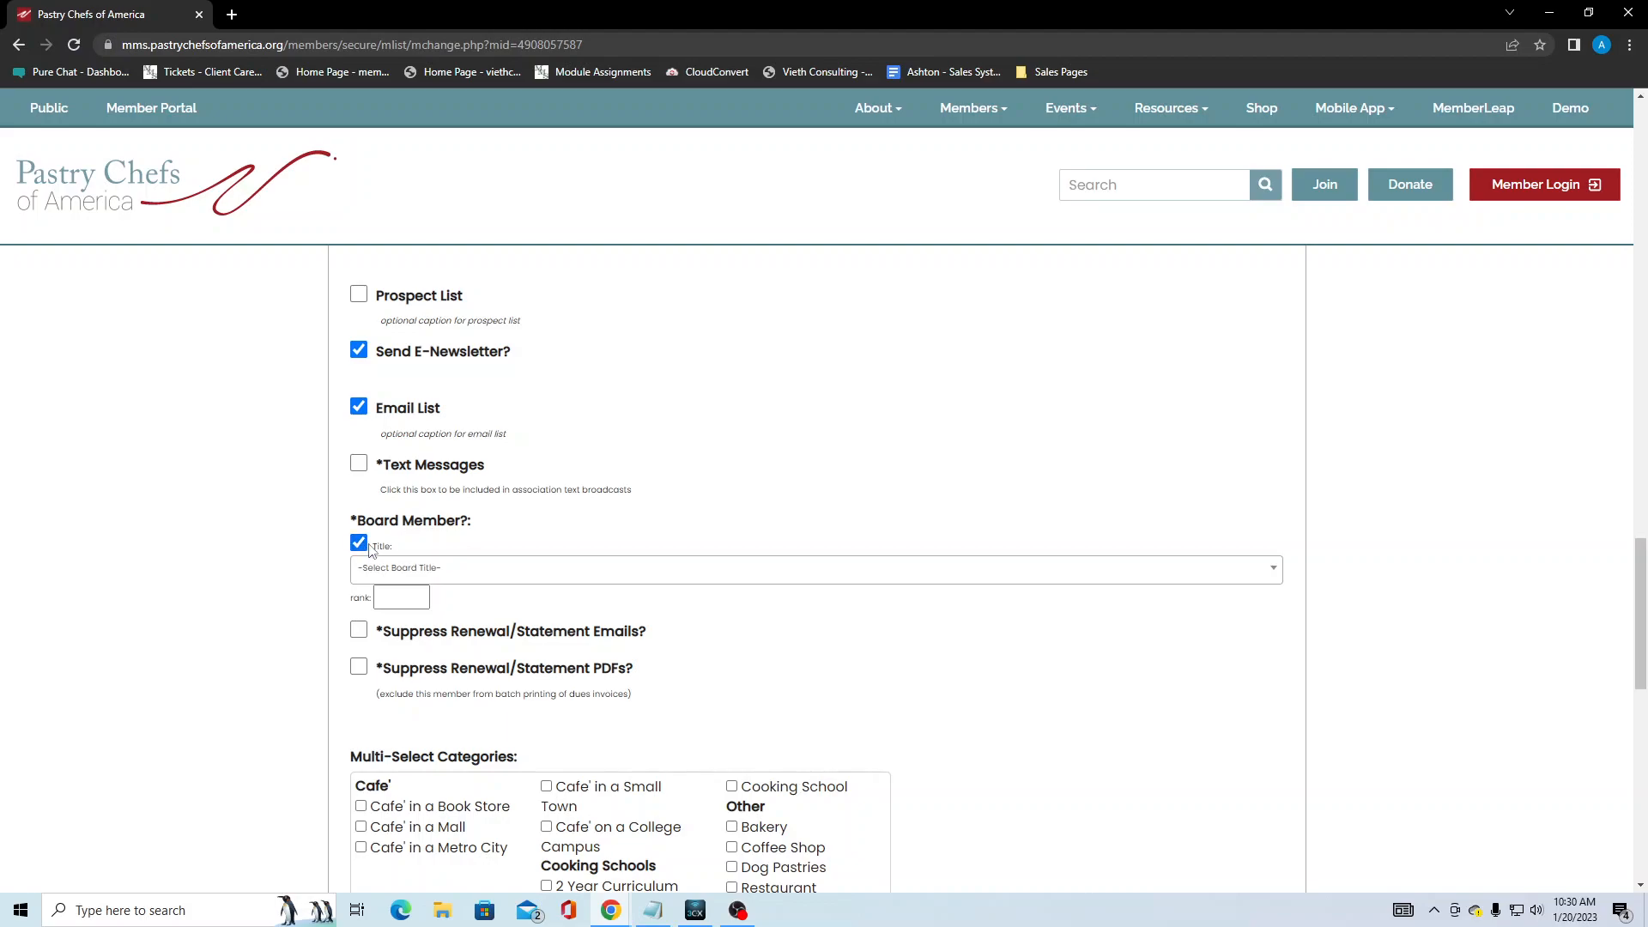
left_click(448, 570)
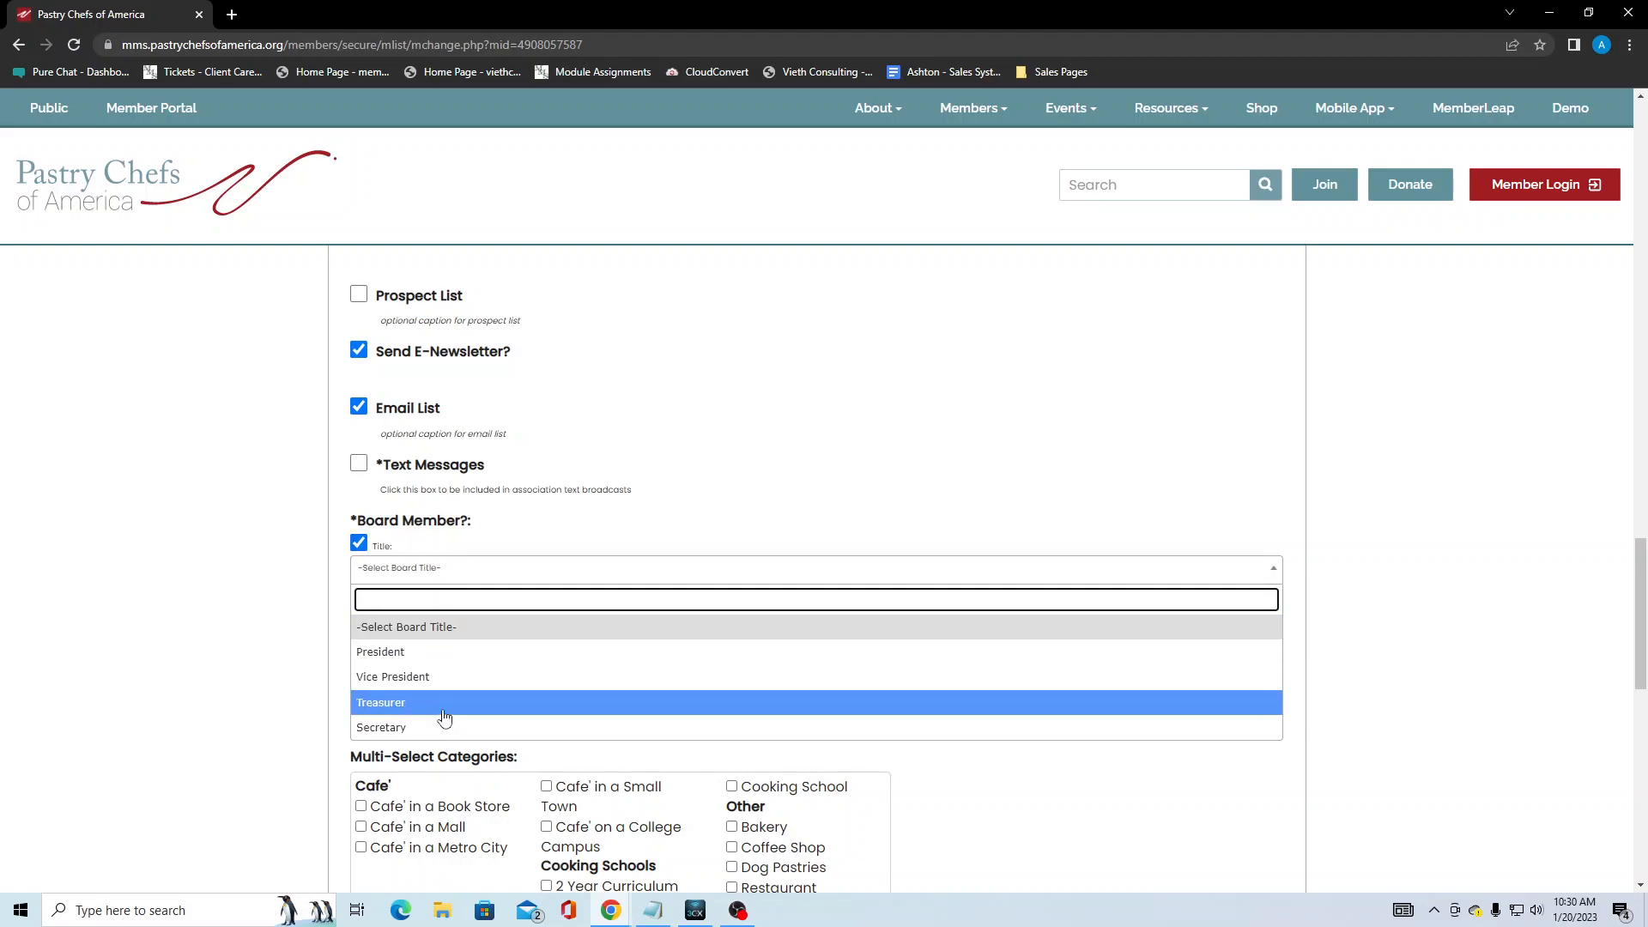
left_click(245, 593)
left_click(372, 567)
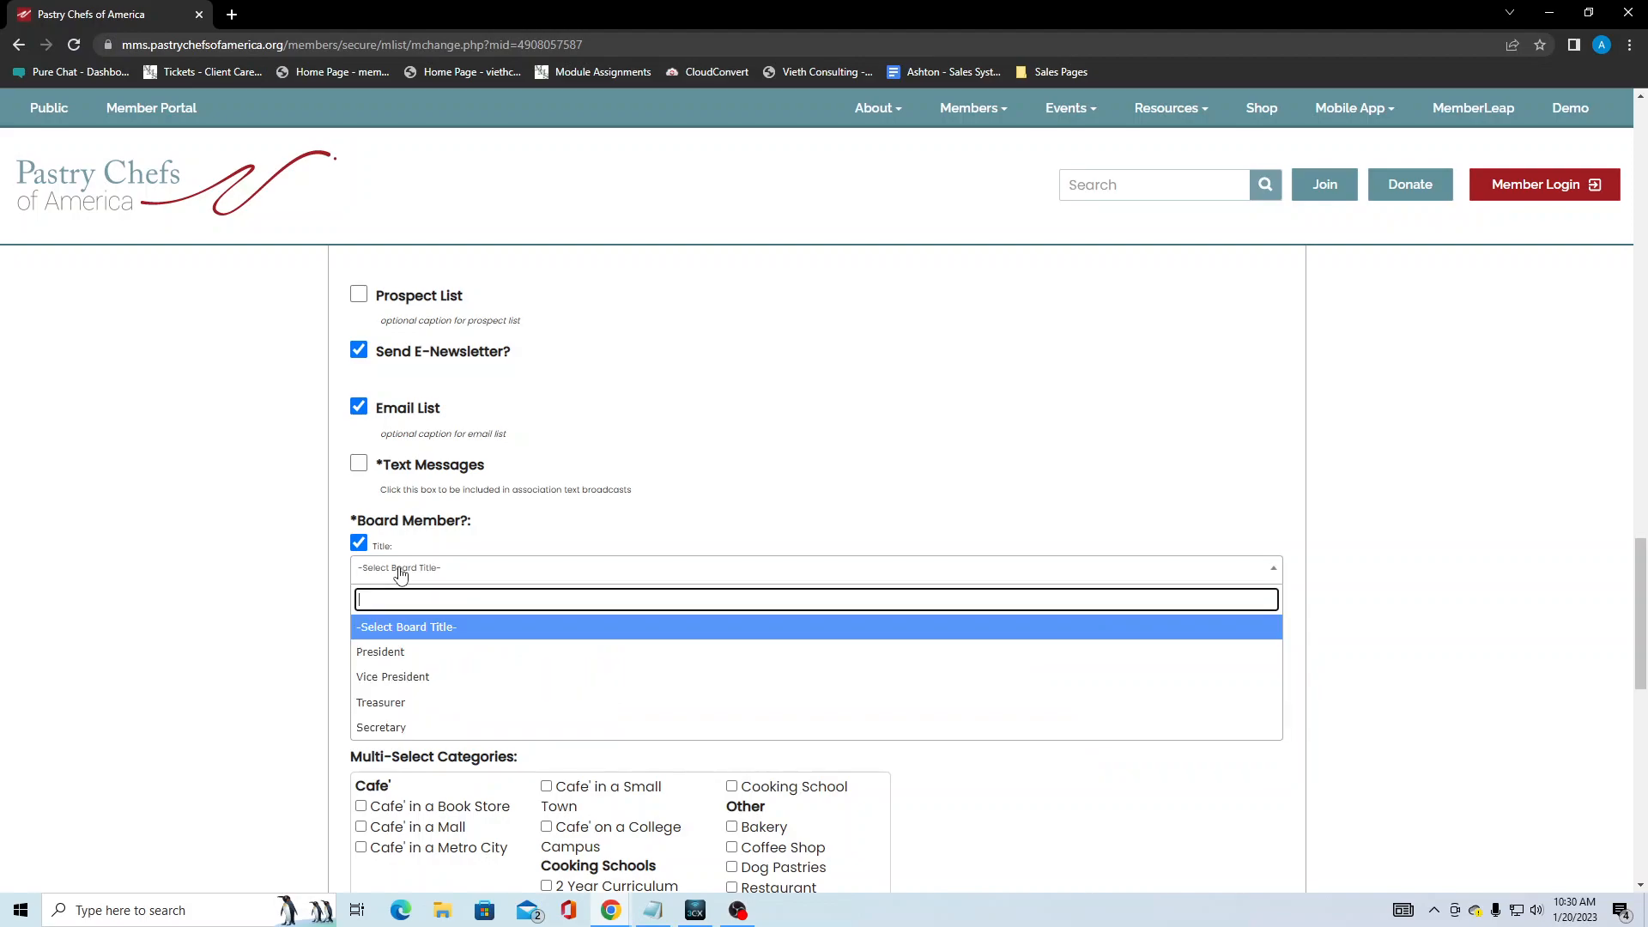
left_click(359, 543)
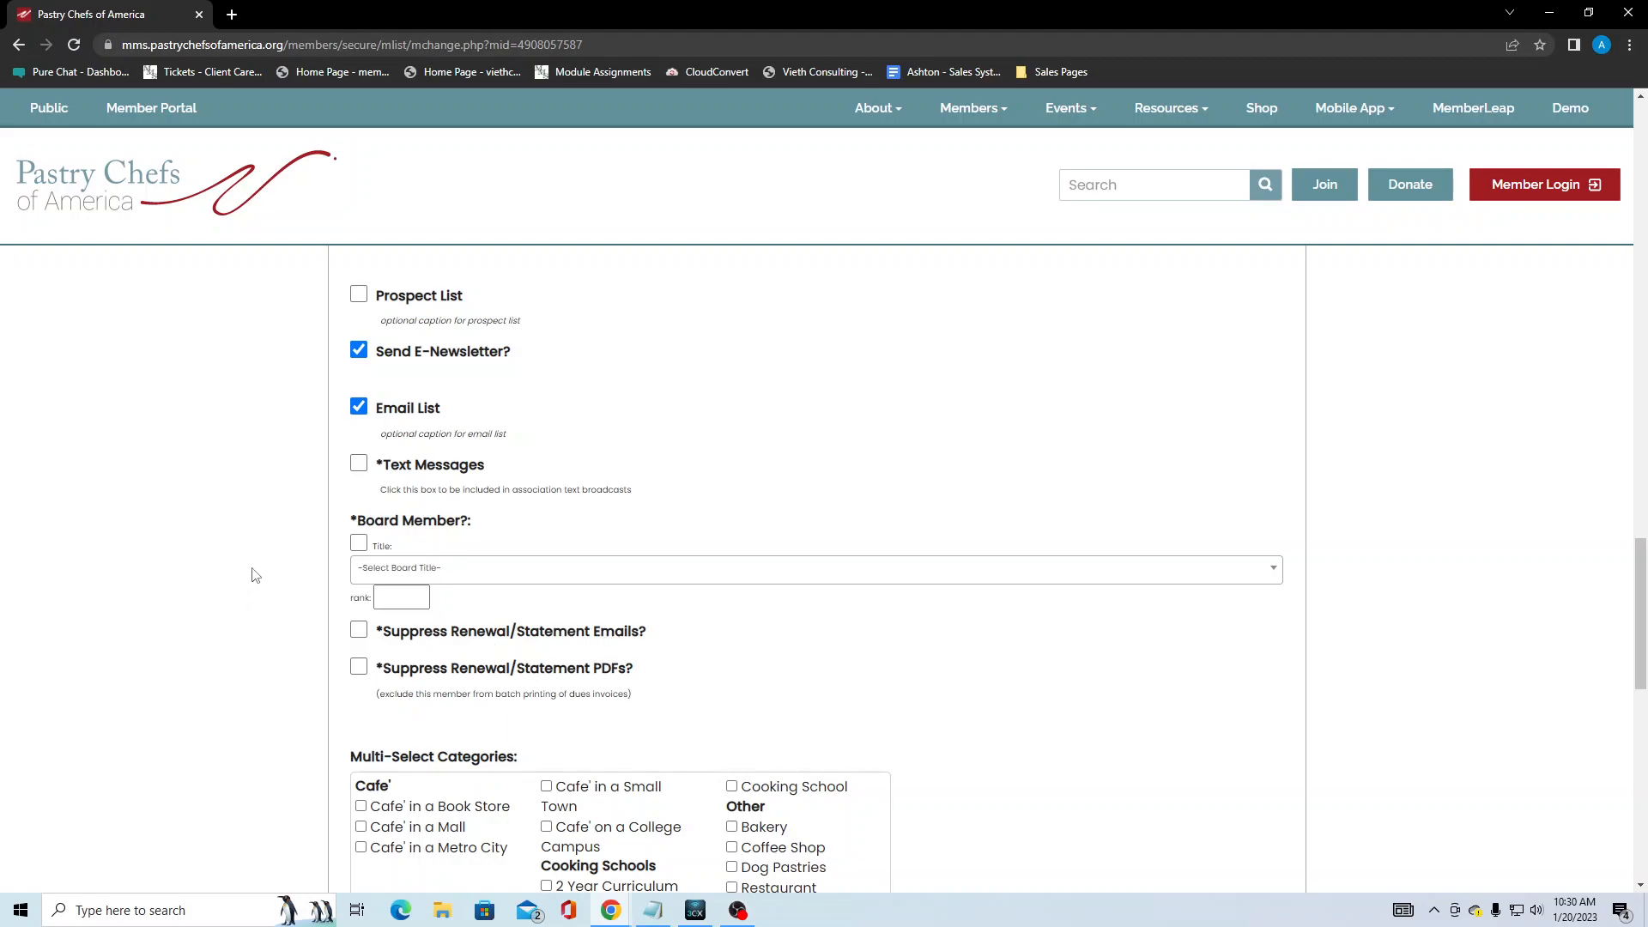
Step: Save and exit the new member's record, and skip recording a dues payment to return to the member list
scroll(255, 575, "up", 20)
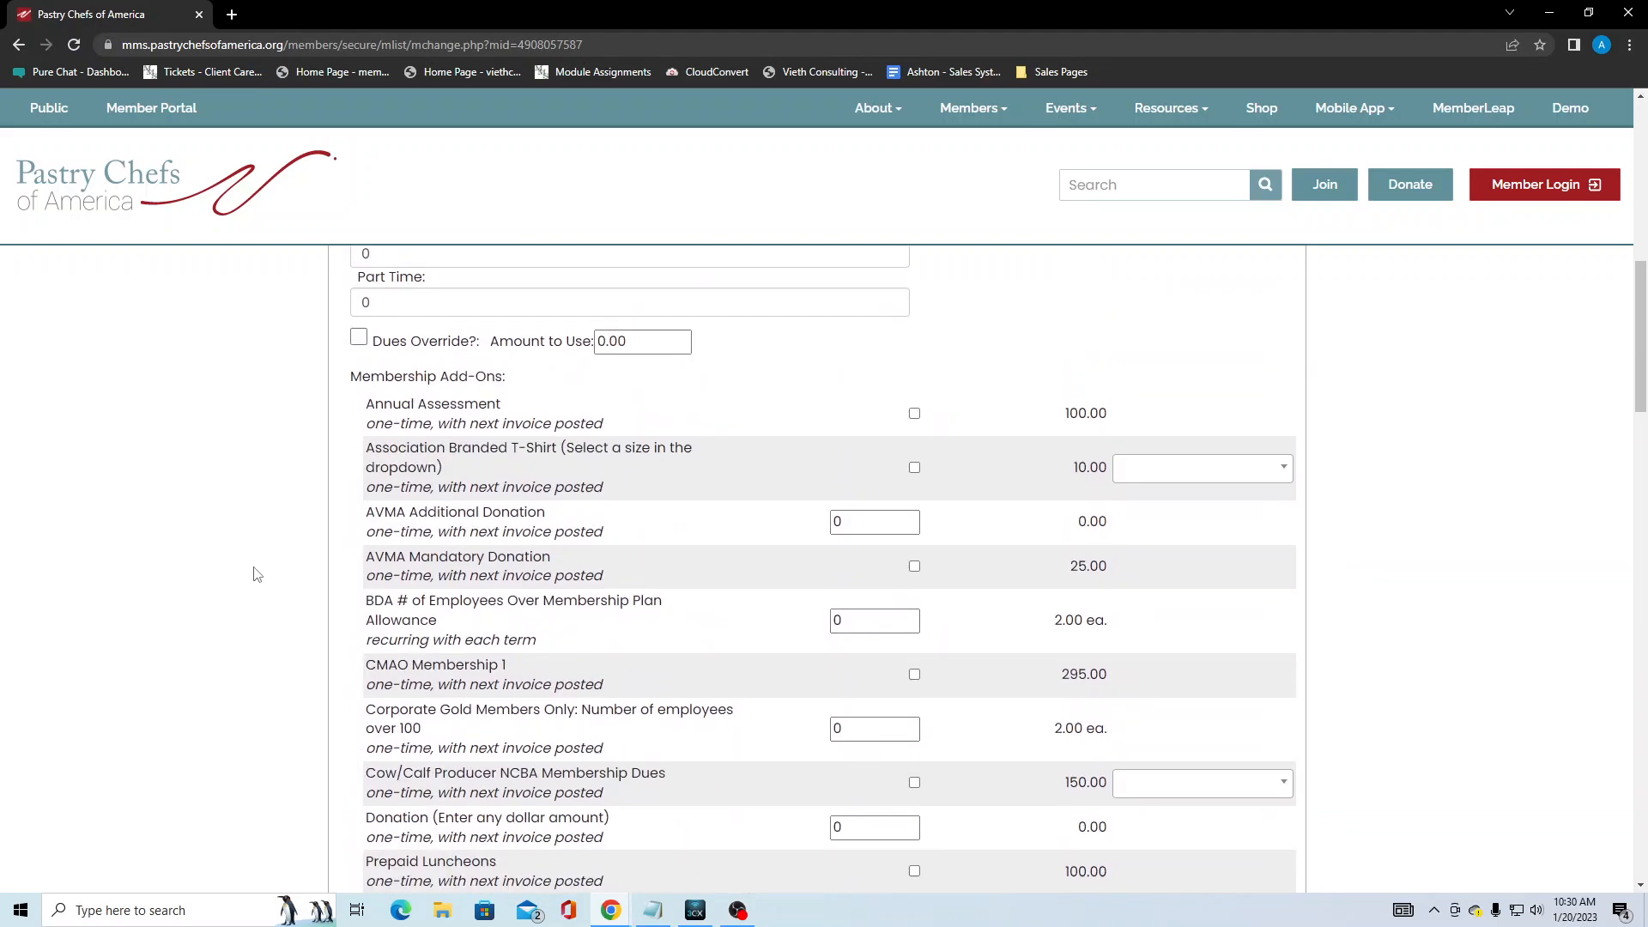
scroll(255, 575, "up", 4)
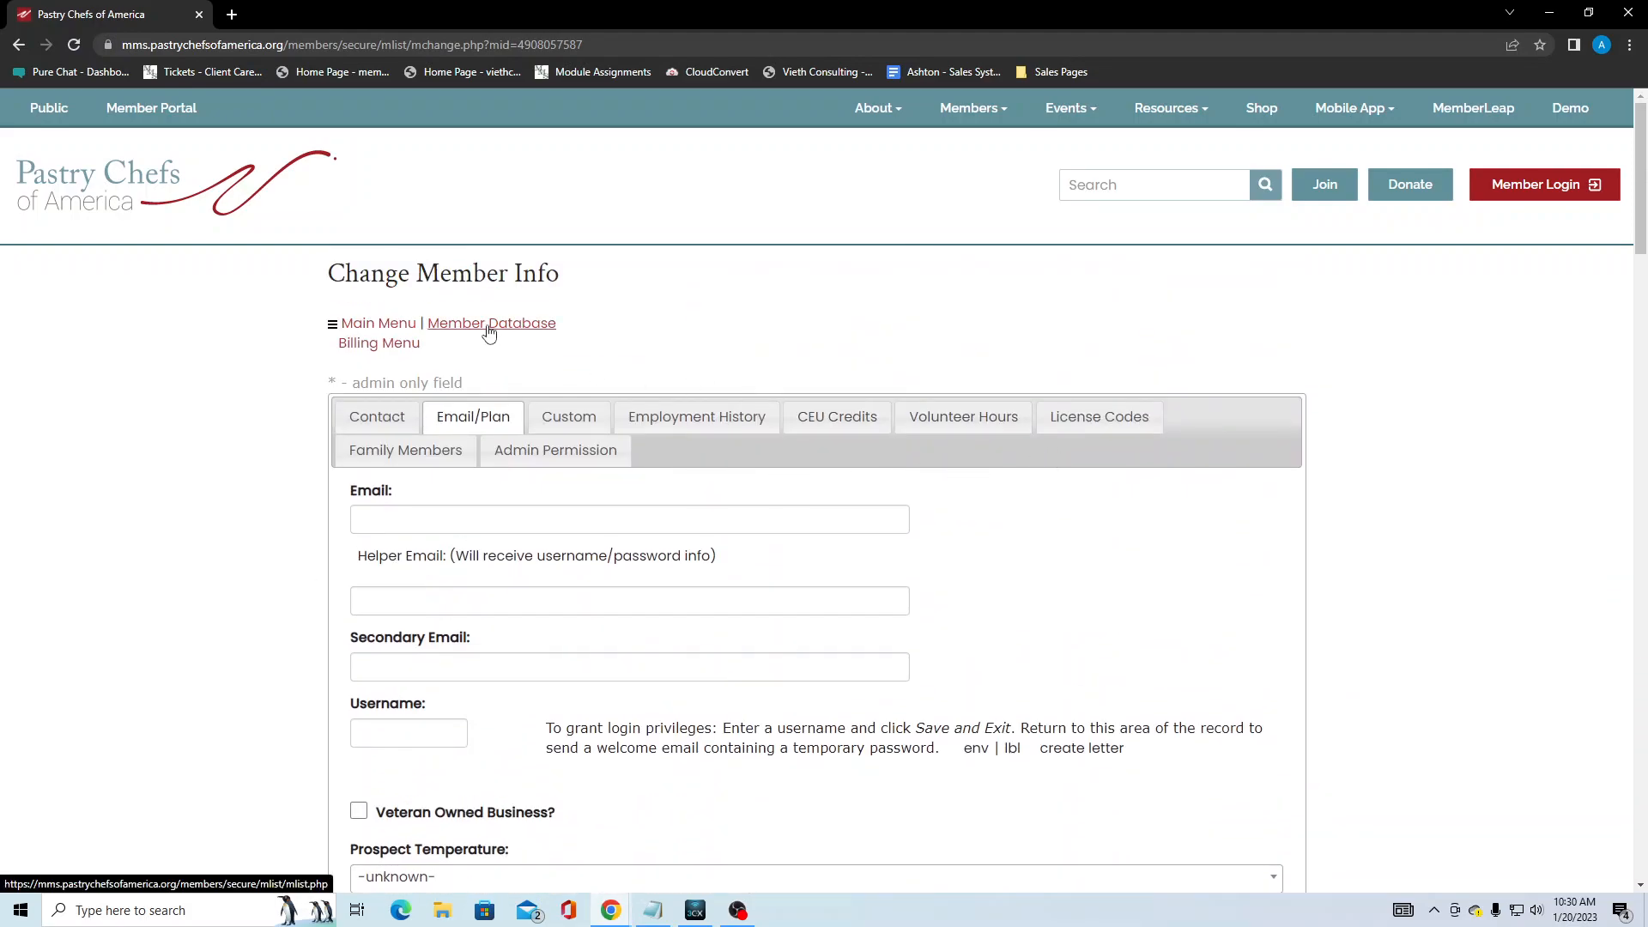
scroll(209, 478, "down", 20)
scroll(206, 474, "down", 15)
scroll(302, 478, "up", 4)
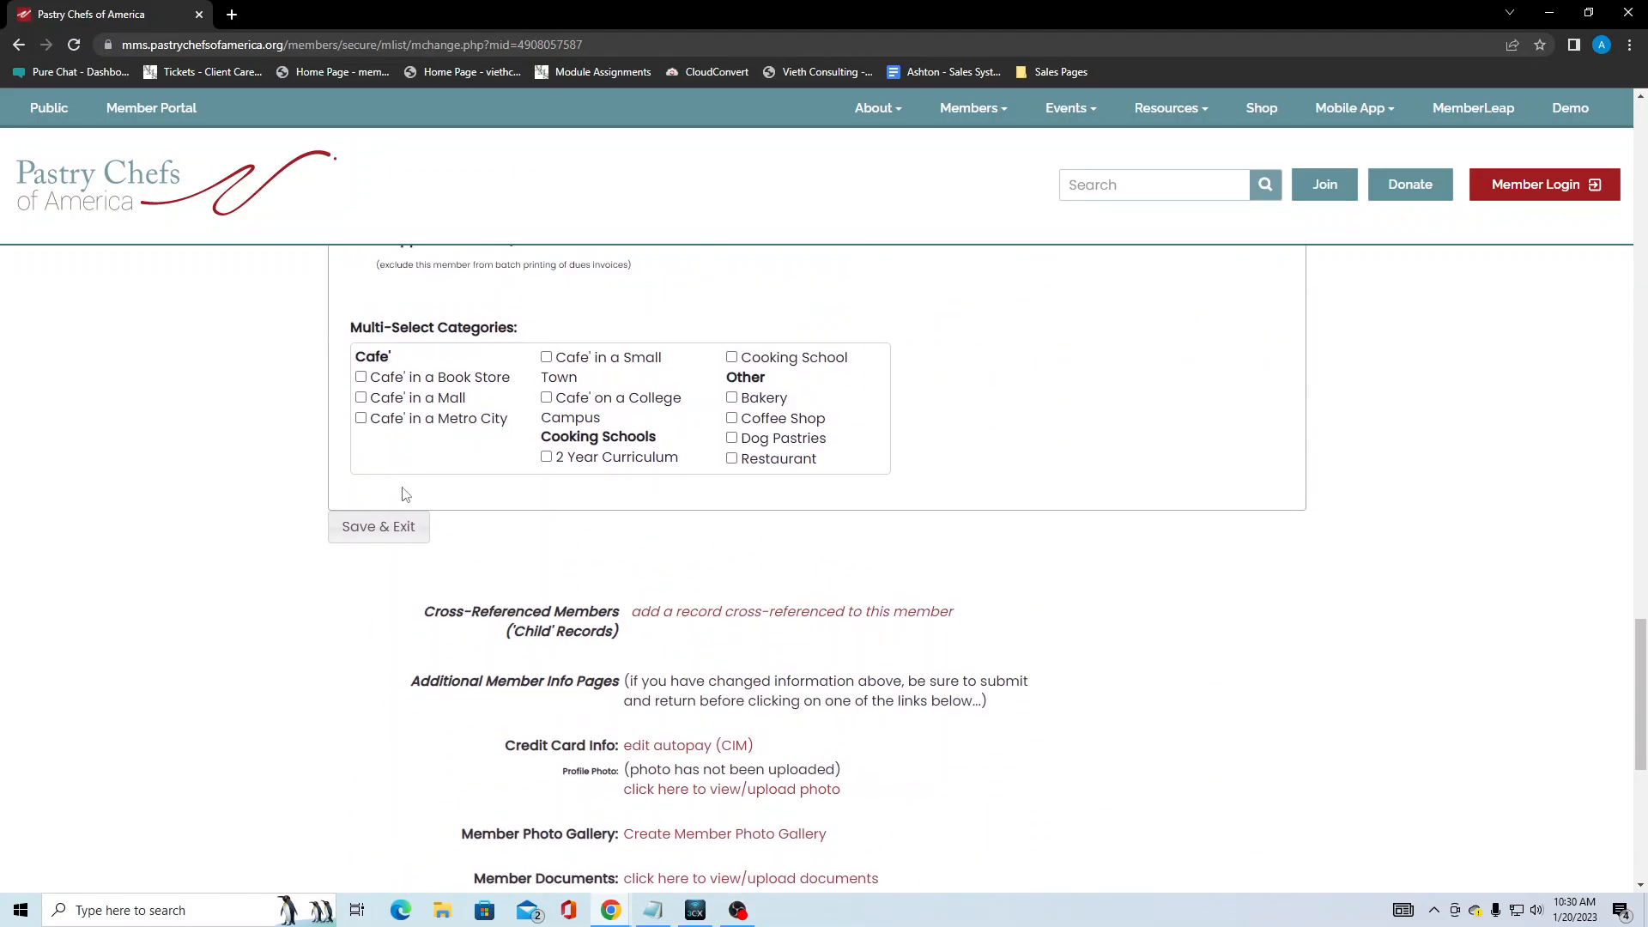
left_click(414, 537)
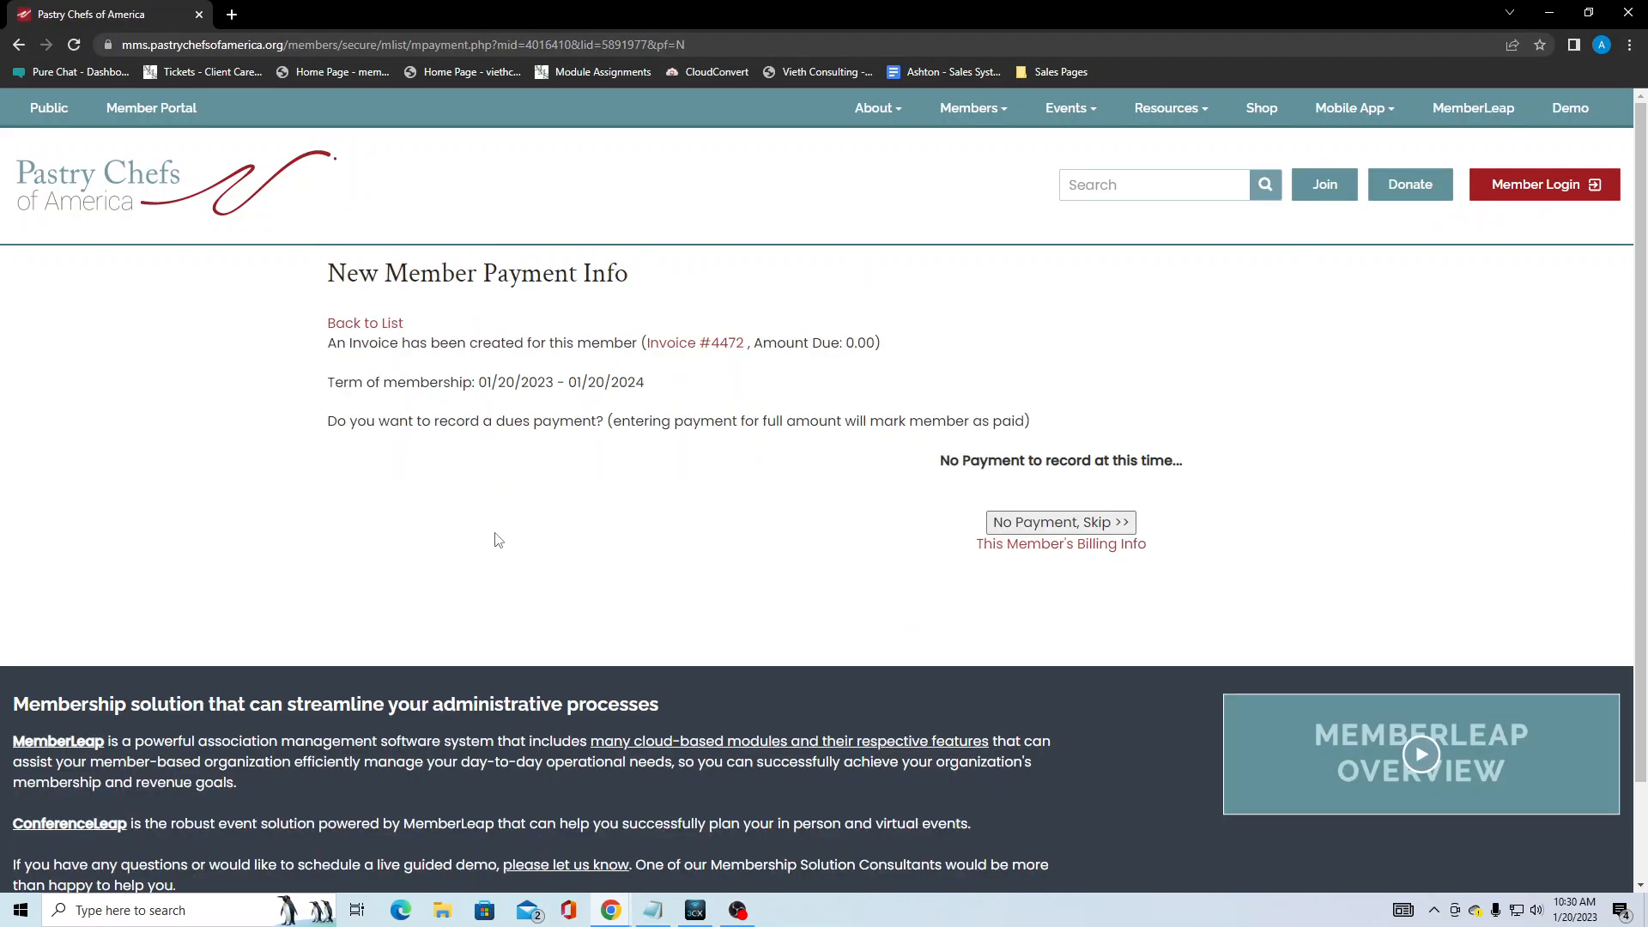
left_click(1072, 526)
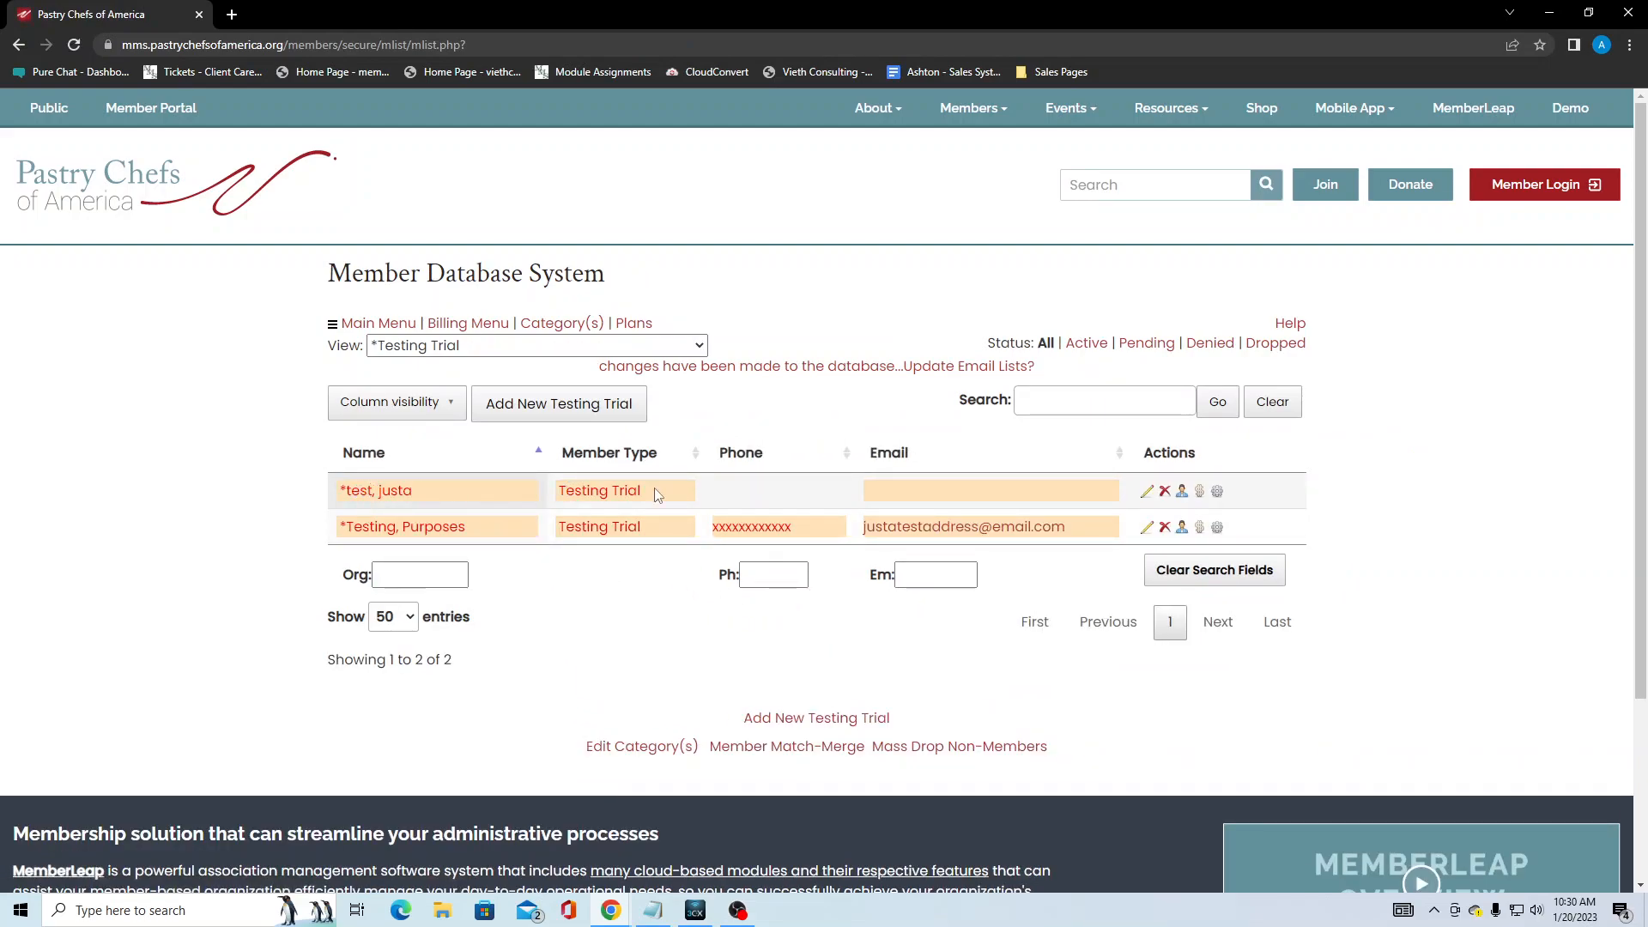
Step: Open the Contacts page of the newly added Testing Trial member from the functions for that record
mouse_move(918, 496)
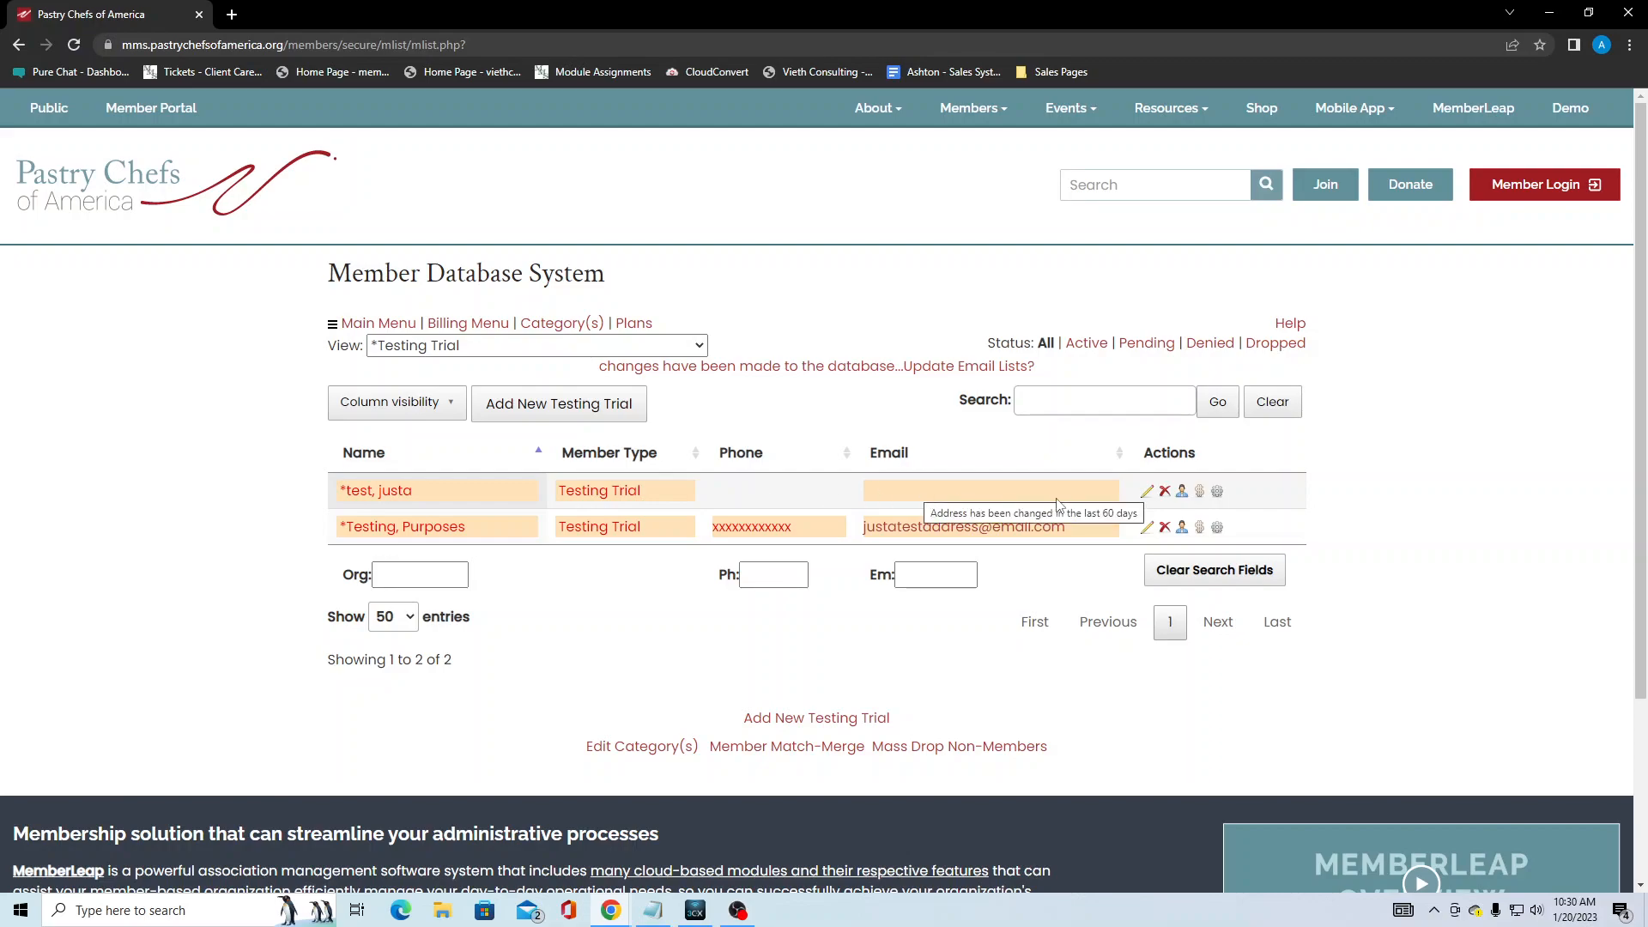
left_click(1219, 494)
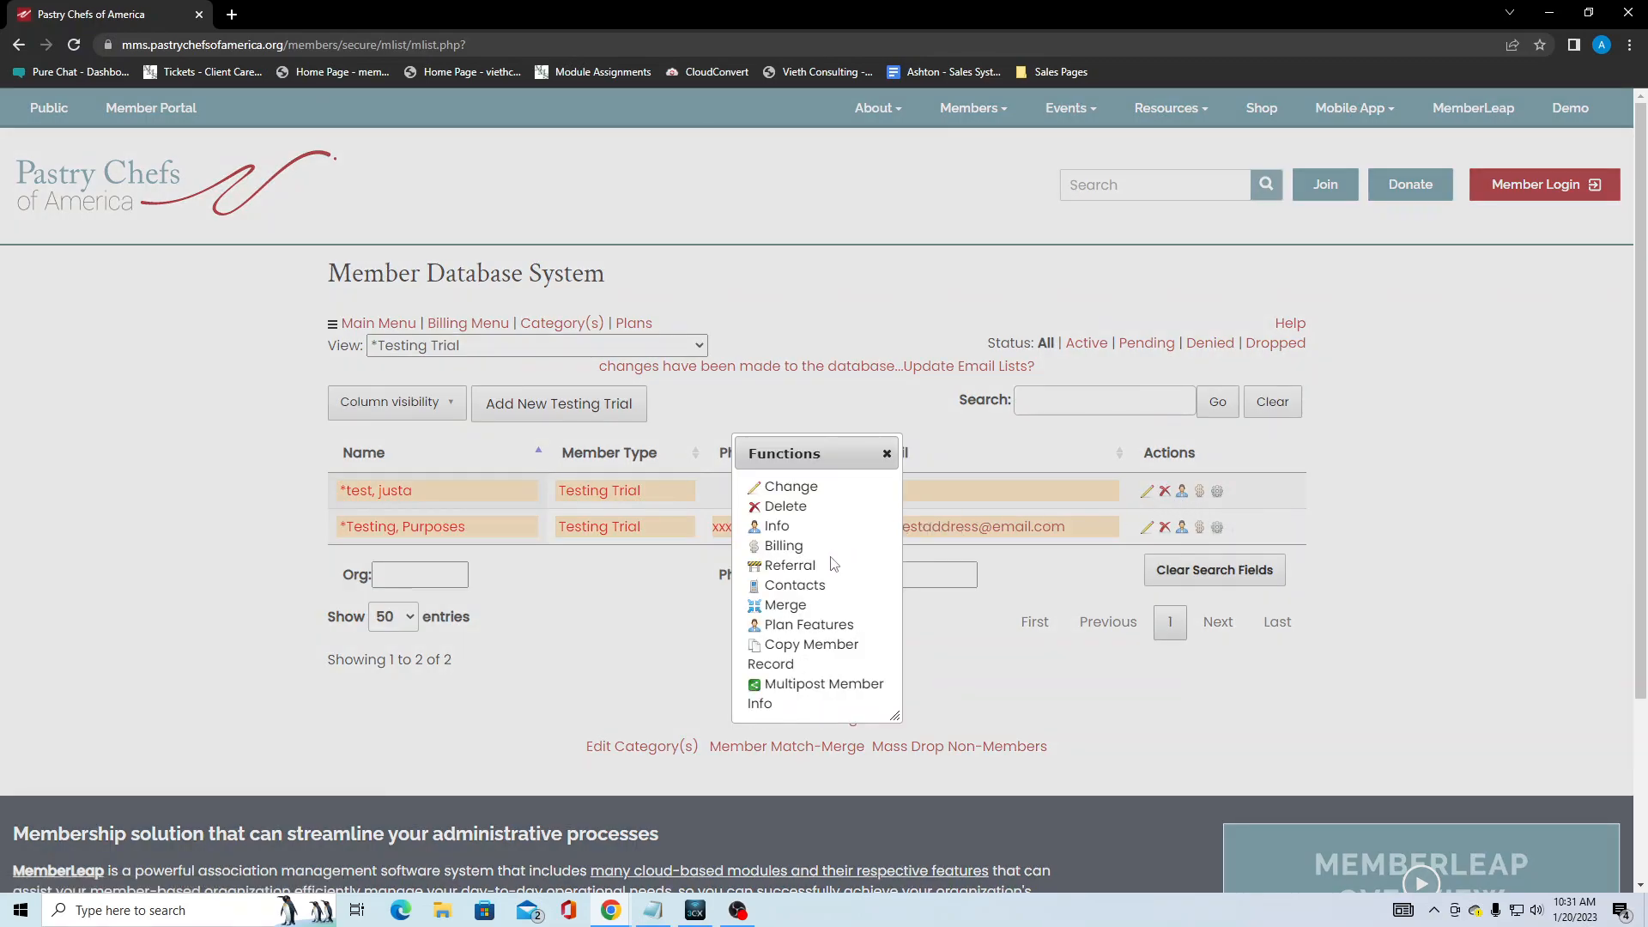
left_click(820, 591)
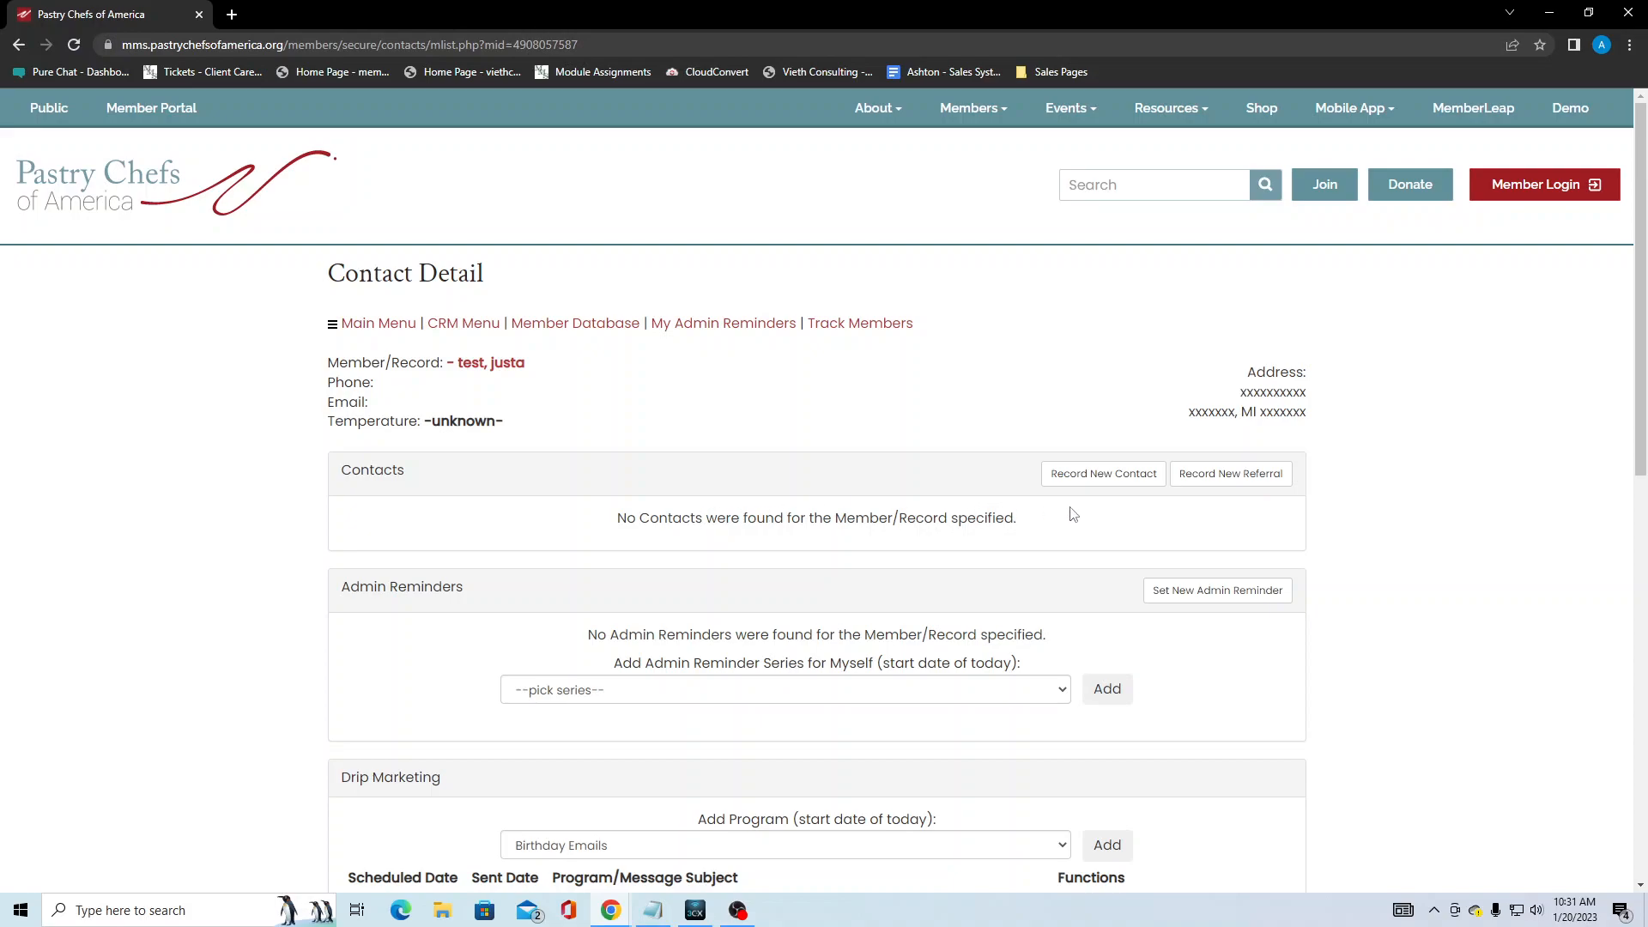
Step: Try recording a new contact of type Email for the member, and return to the contact list without saving it
left_click(1105, 474)
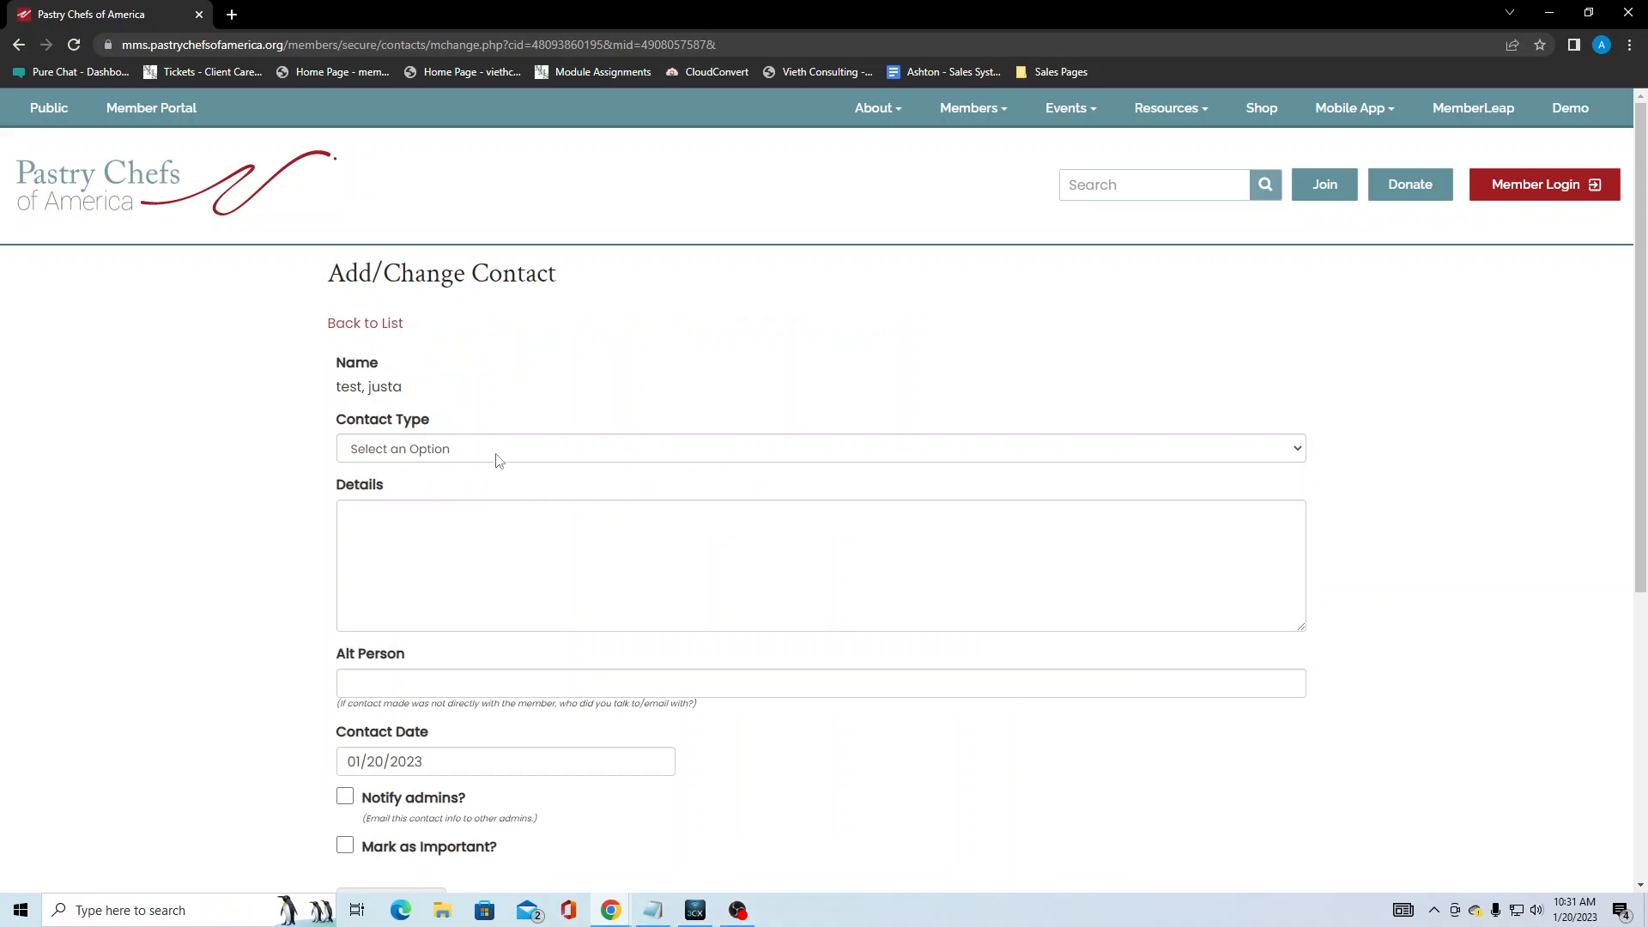
left_click(501, 461)
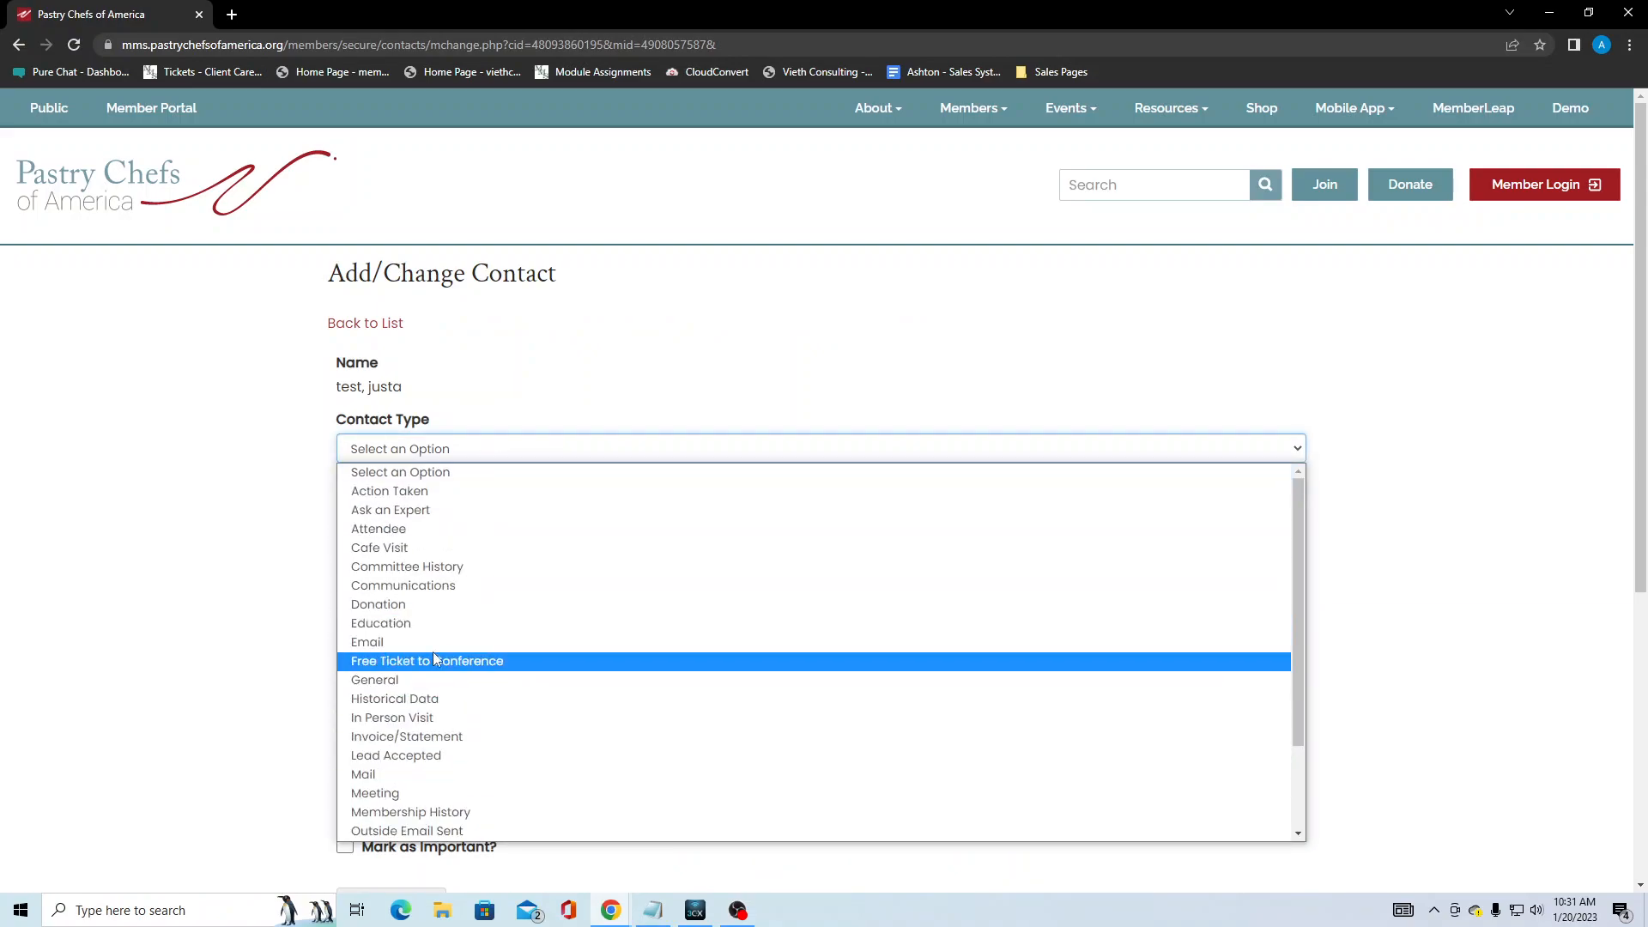
left_click(403, 642)
left_click(408, 542)
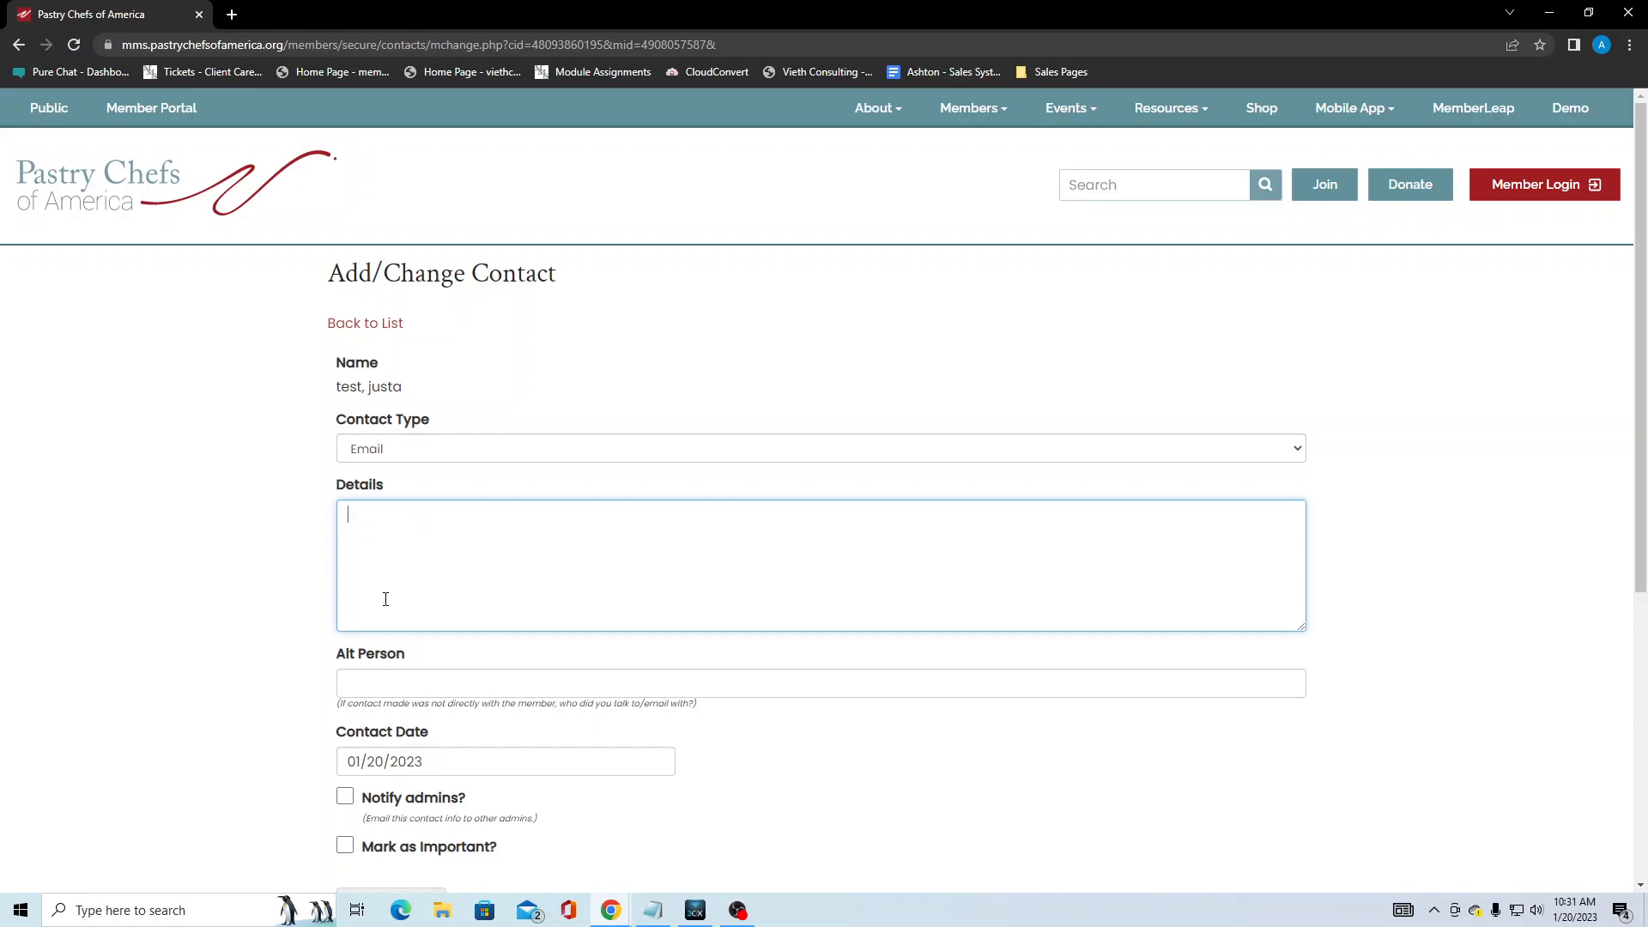
scroll(386, 558, "down", 1)
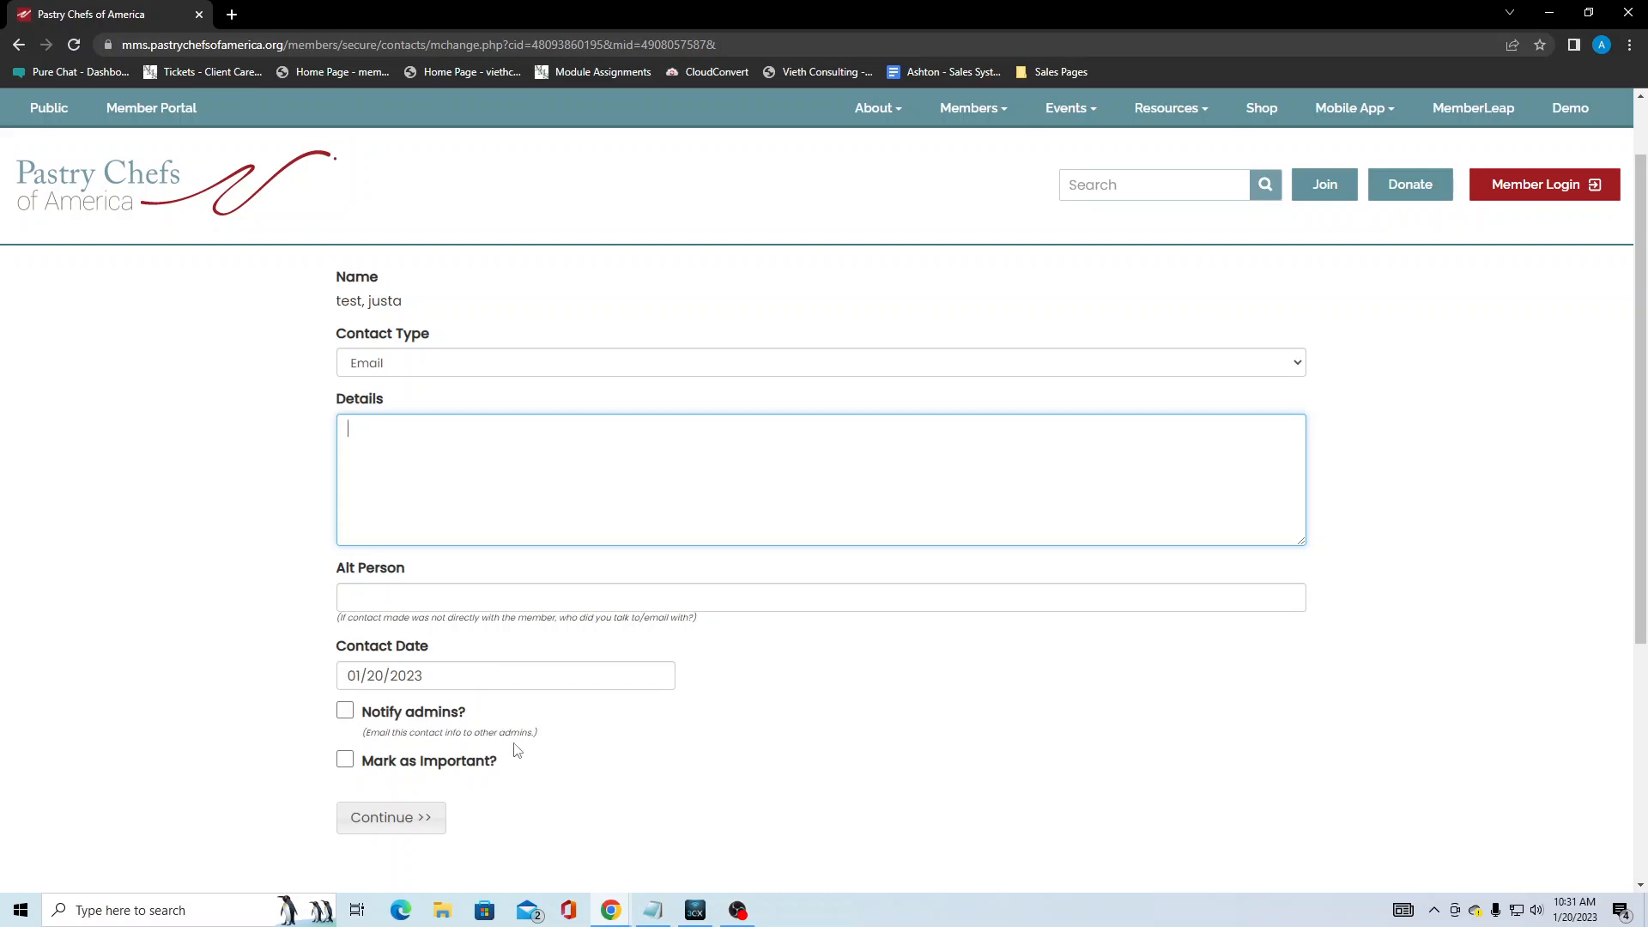
scroll(302, 559, "up", 1)
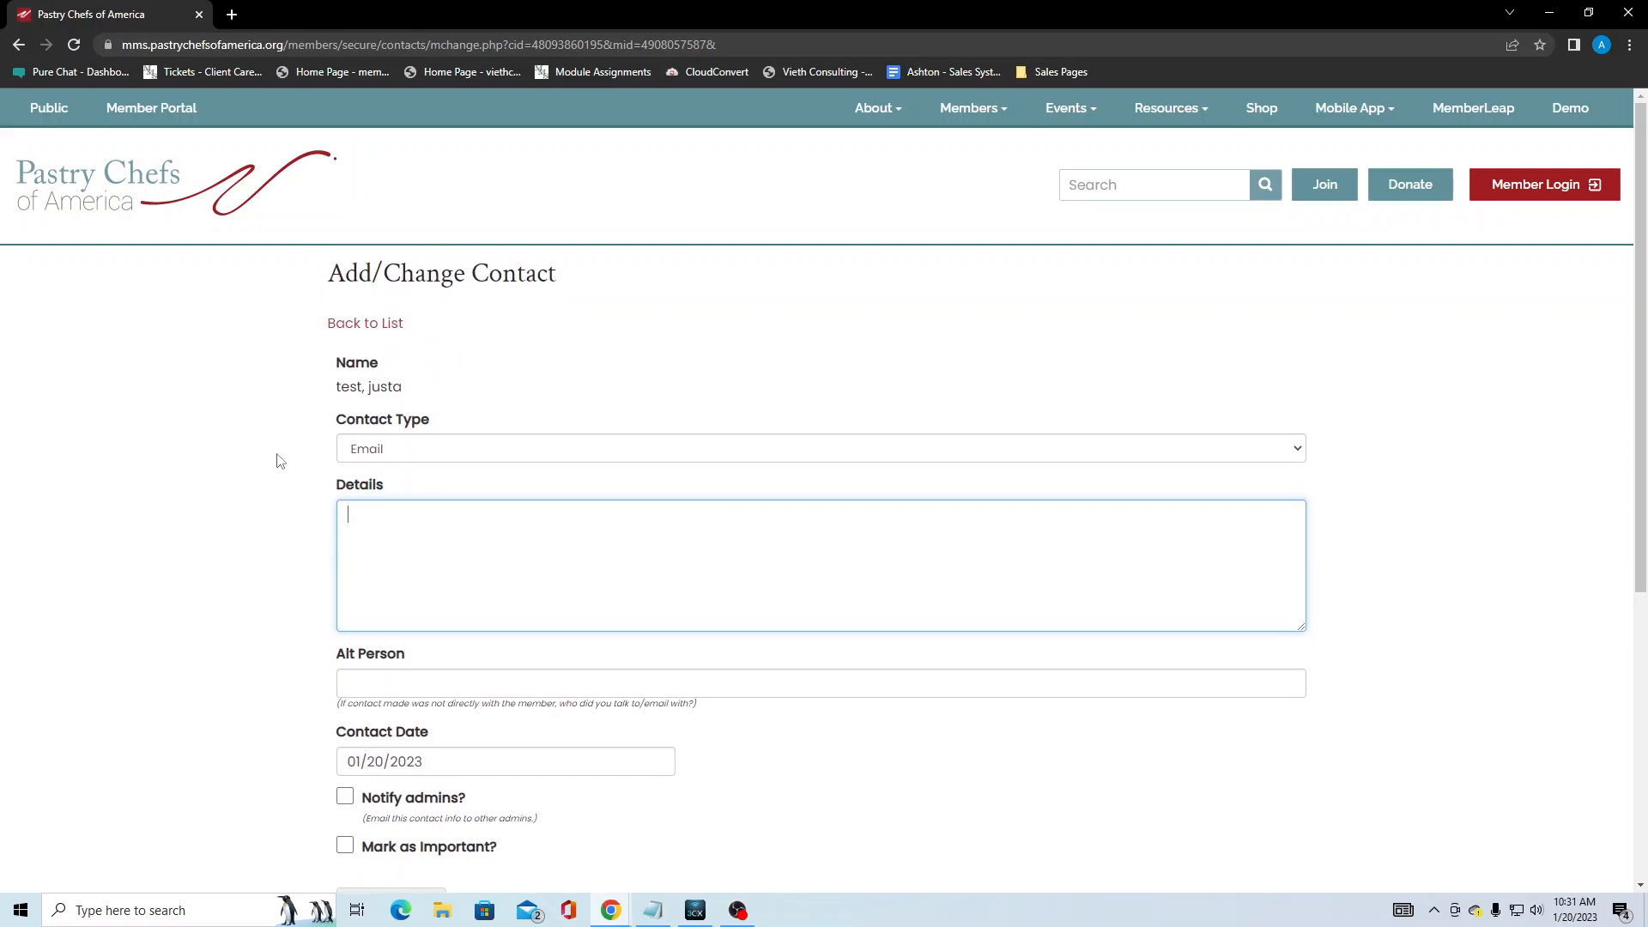
left_click(352, 324)
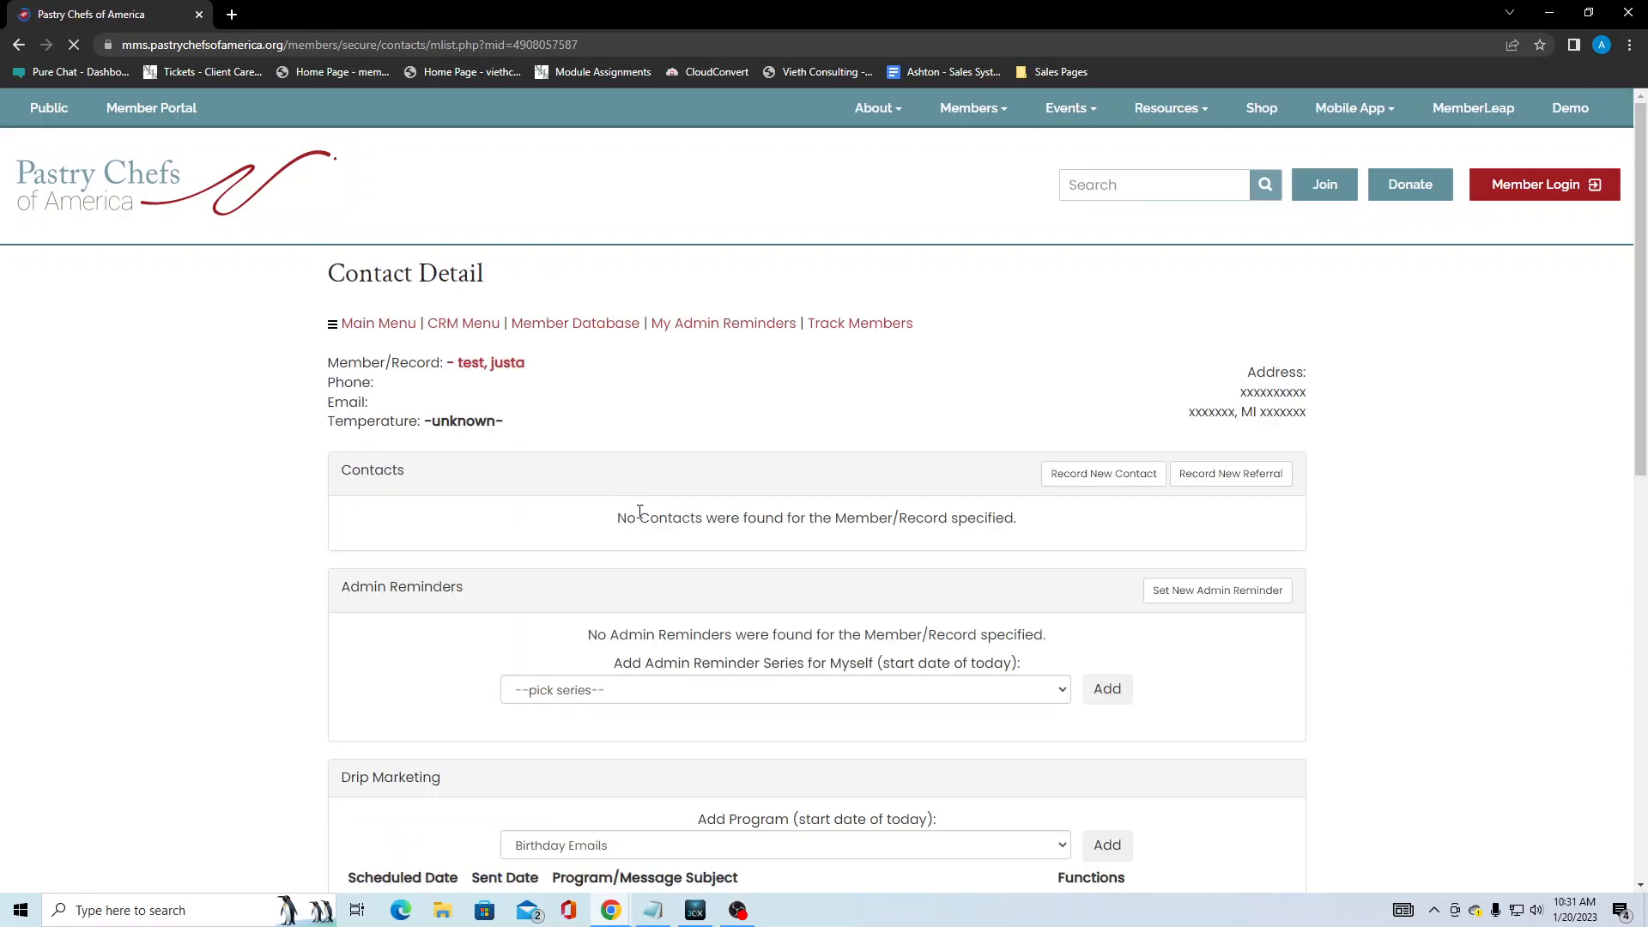
Step: View the admin reminder series available for the member on the Contact Detail page without choosing one
scroll(1354, 662, "down", 2)
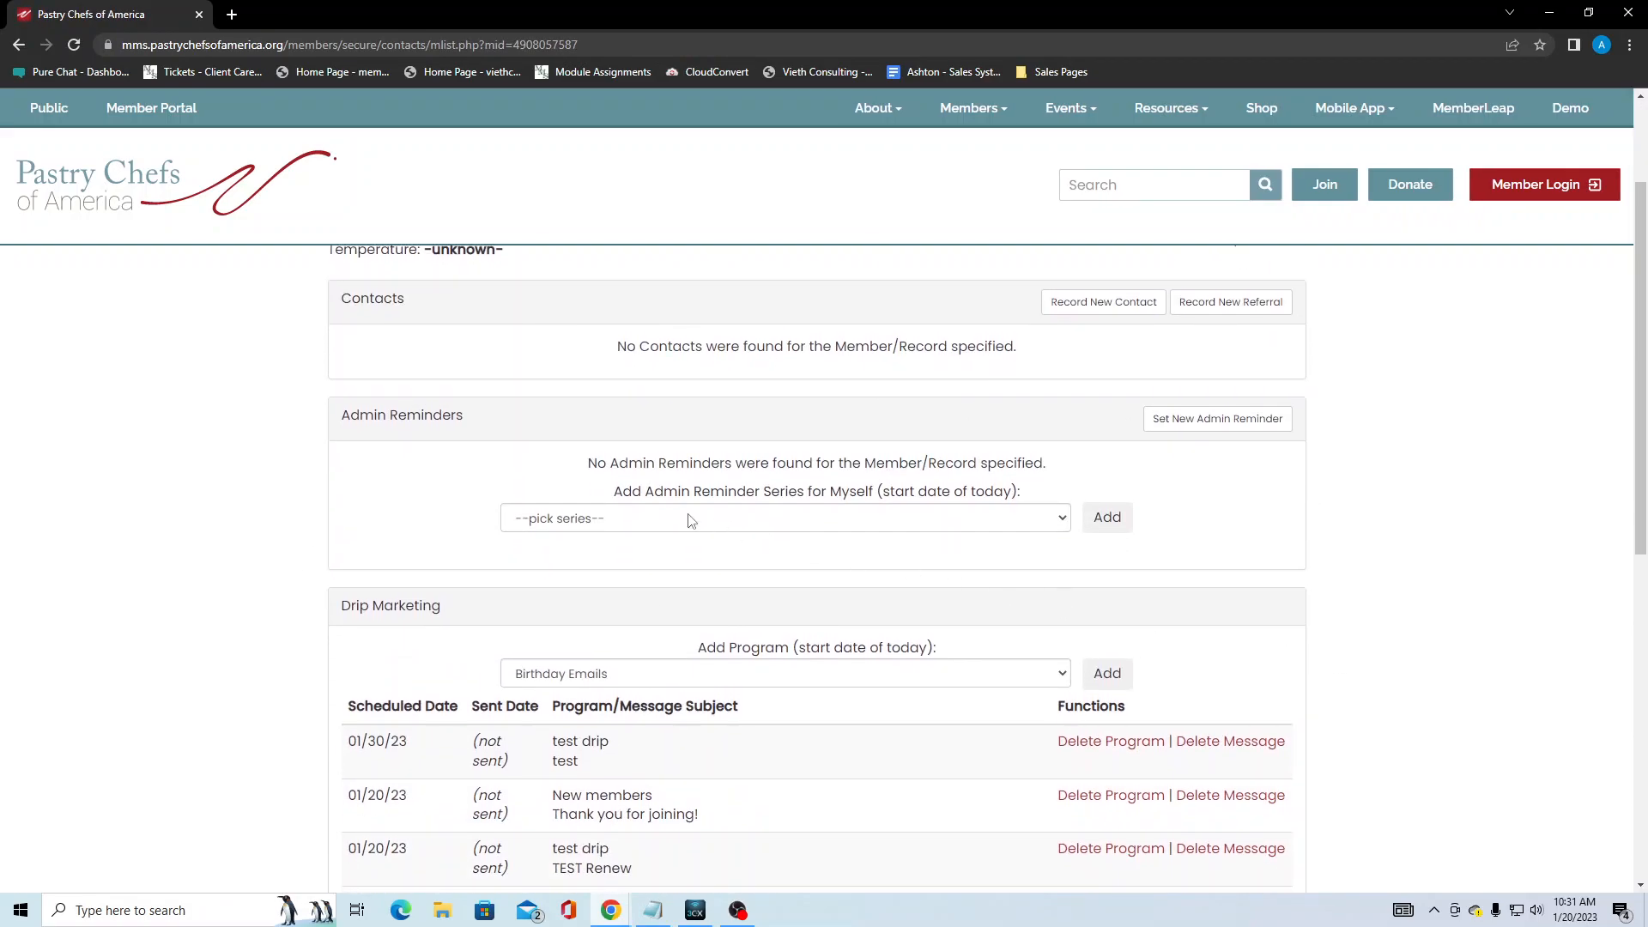
left_click(998, 519)
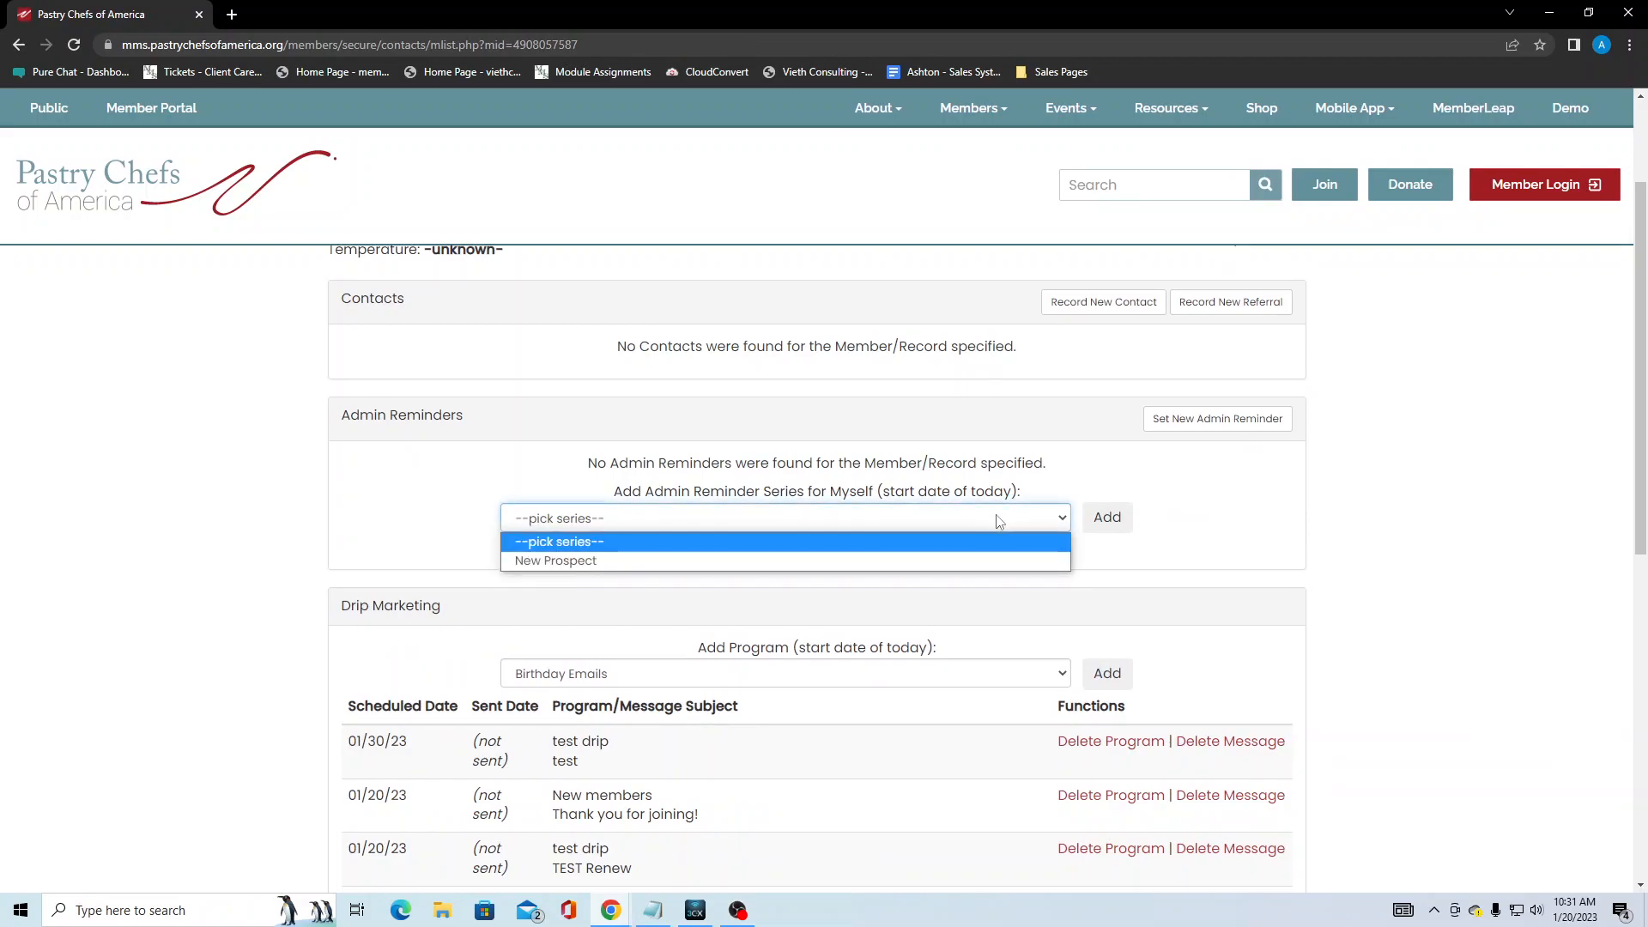
left_click(996, 520)
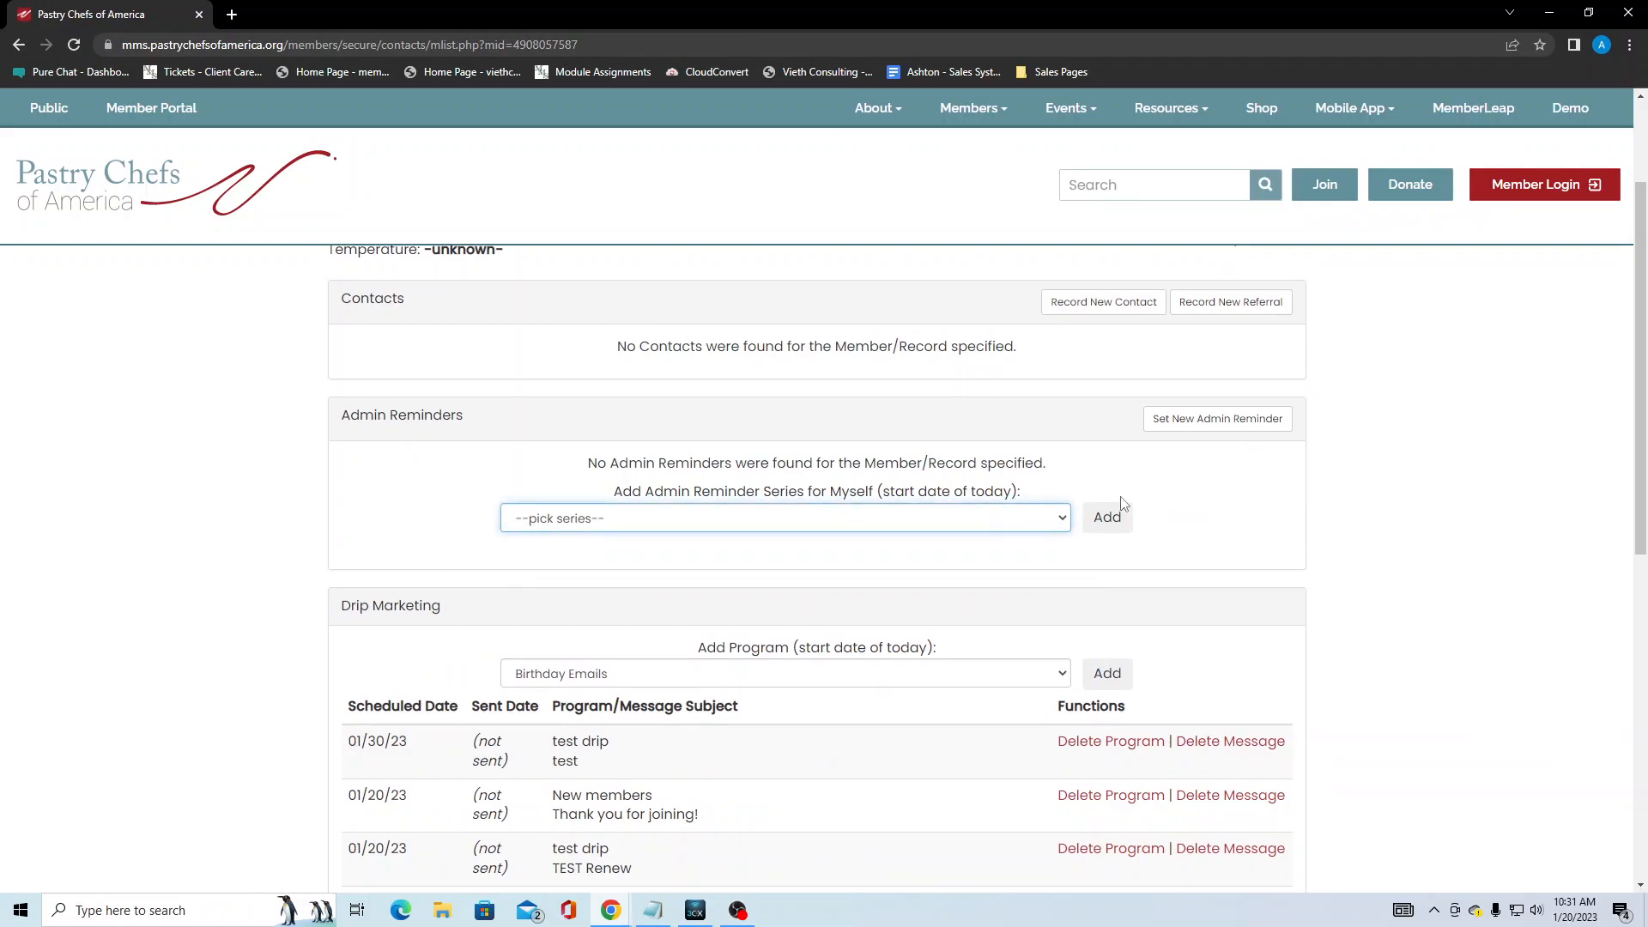
left_click(989, 522)
left_click(1444, 523)
Step: View the available Drip Marketing programs without adding one, and examine the member's cross-referenced records and recent invoices
scroll(1443, 524, "down", 1)
scroll(1443, 524, "down", 1)
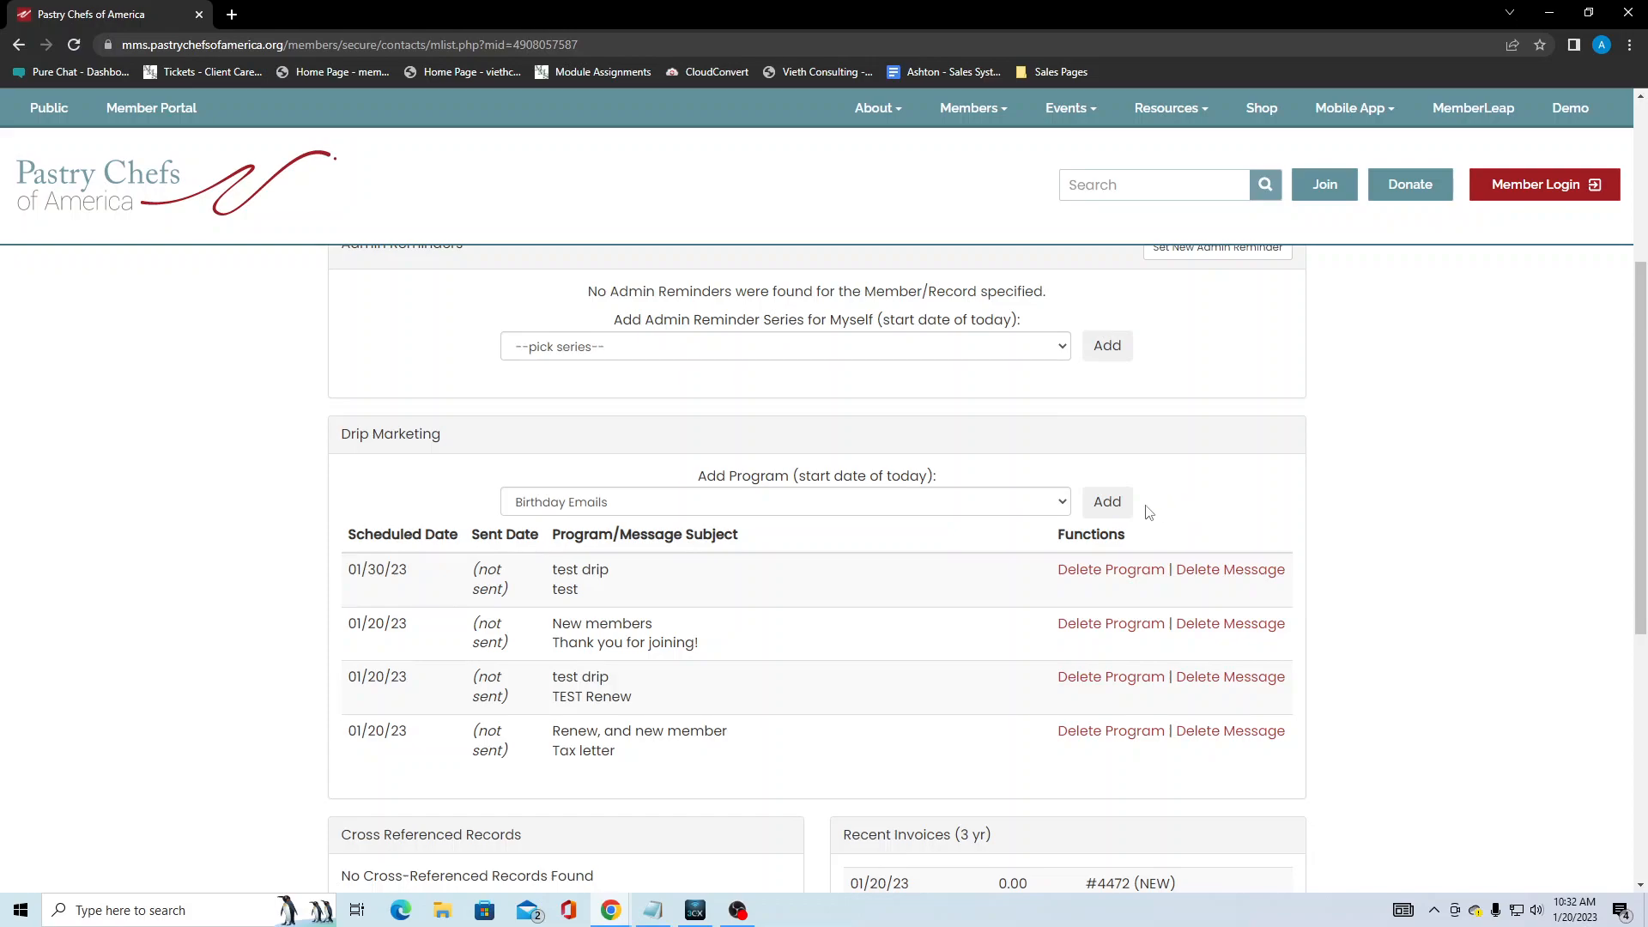
left_click(690, 504)
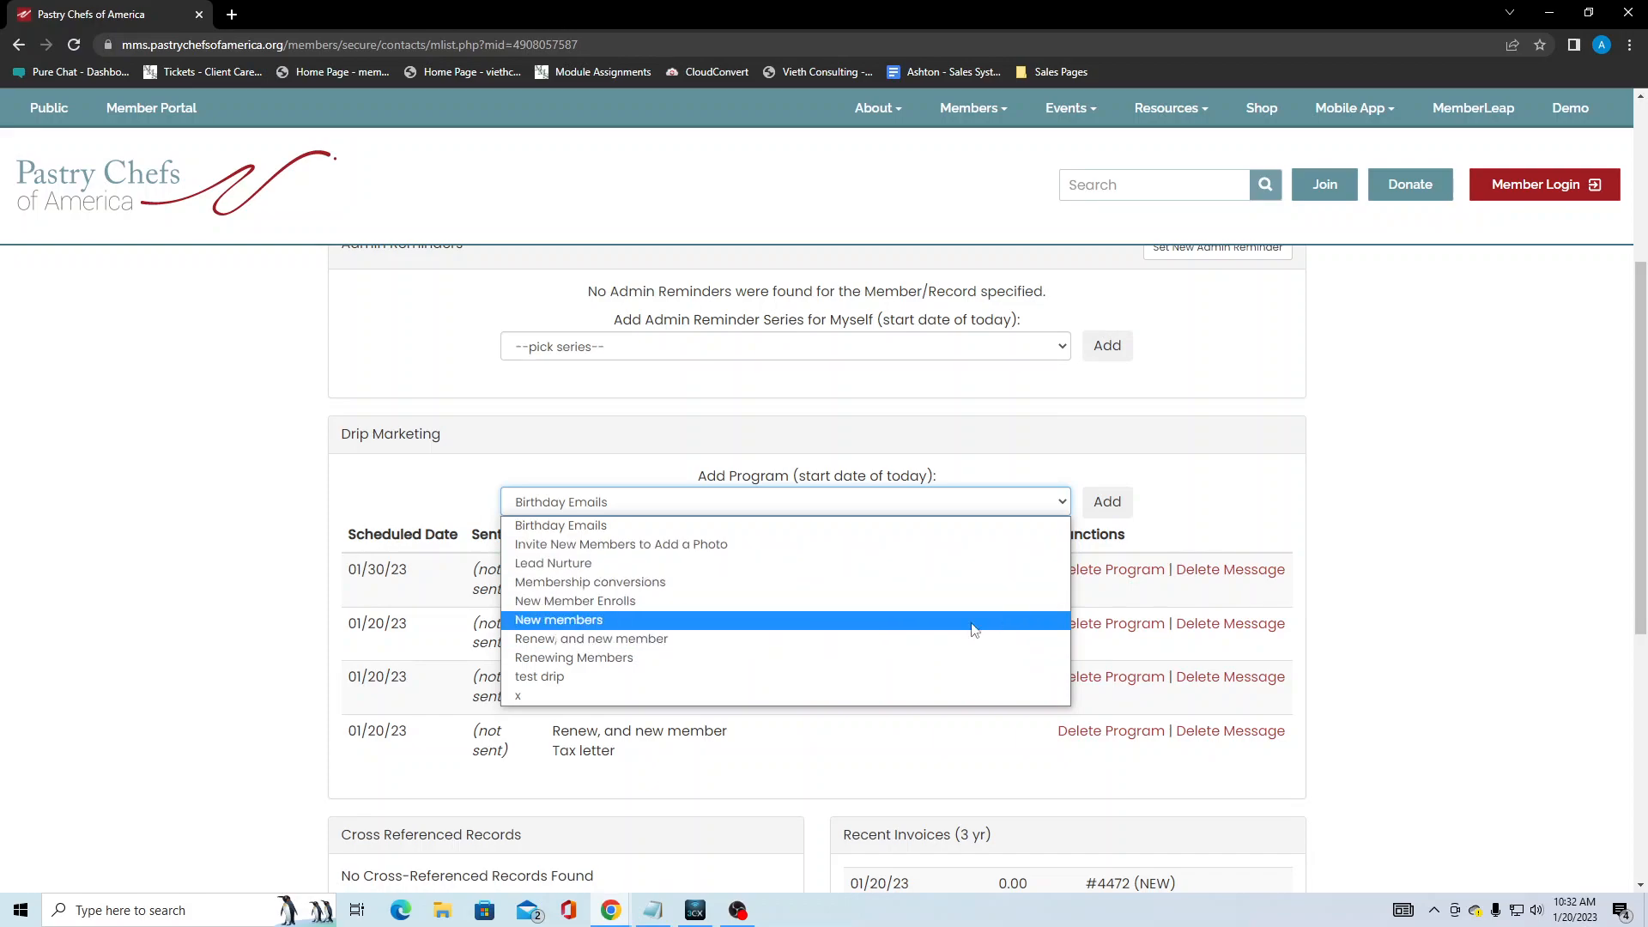
left_click(1504, 525)
scroll(1450, 544, "down", 1)
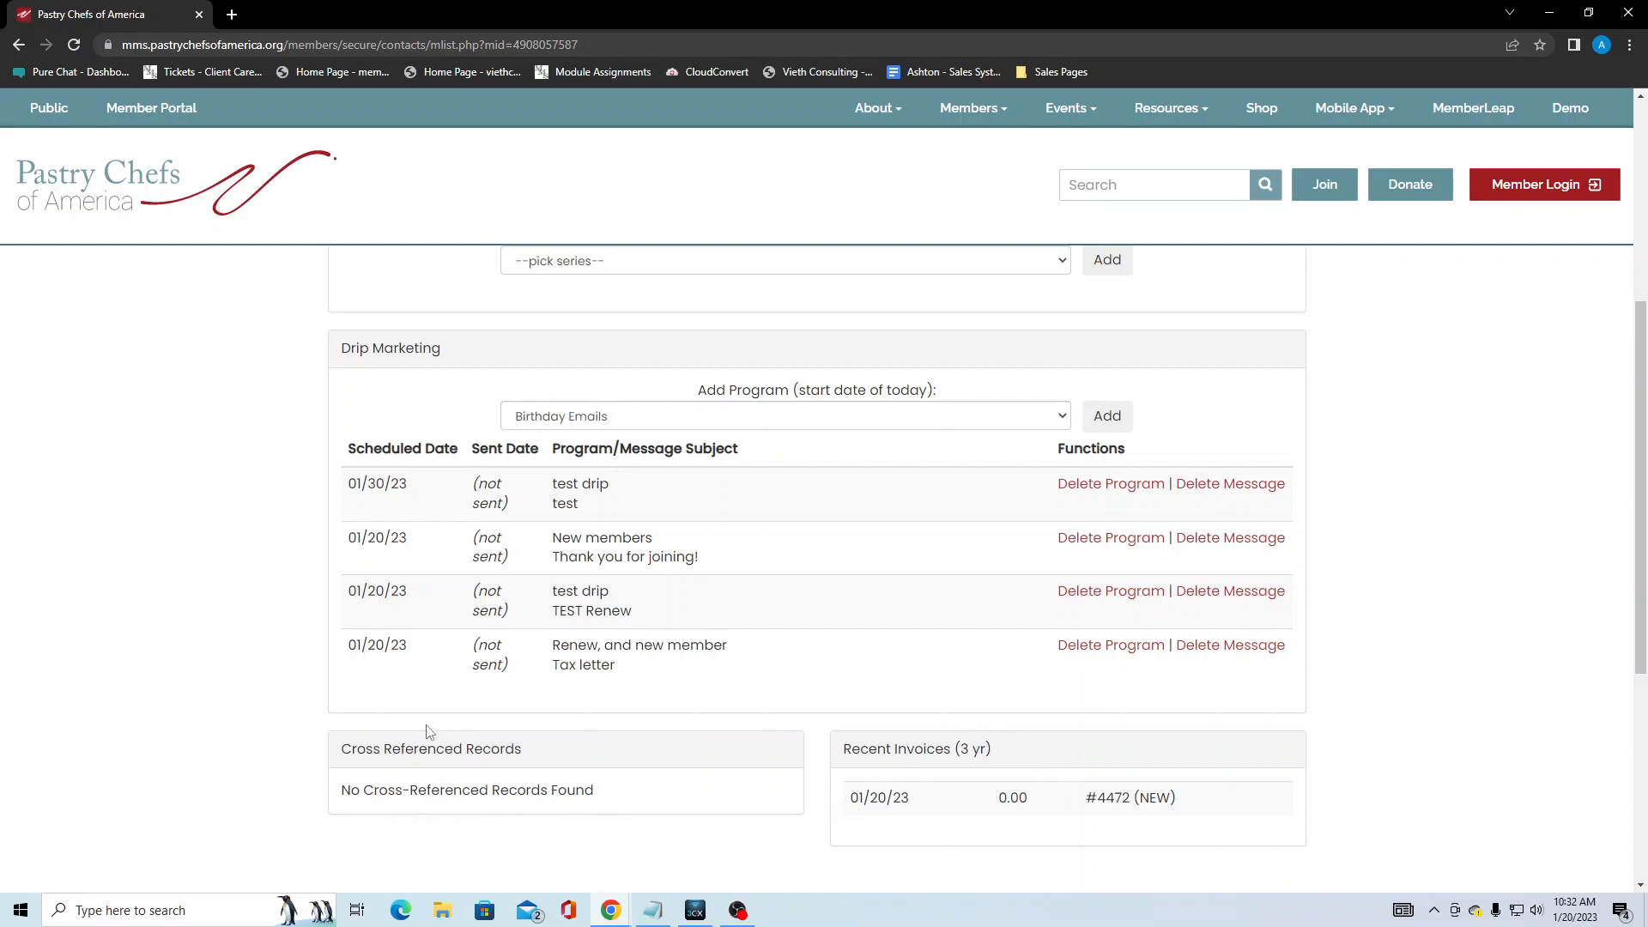
Step: Return to the member database, open the newly added Testing Trial member's Member Info page, and review the profile details
scroll(441, 735, "up", 5)
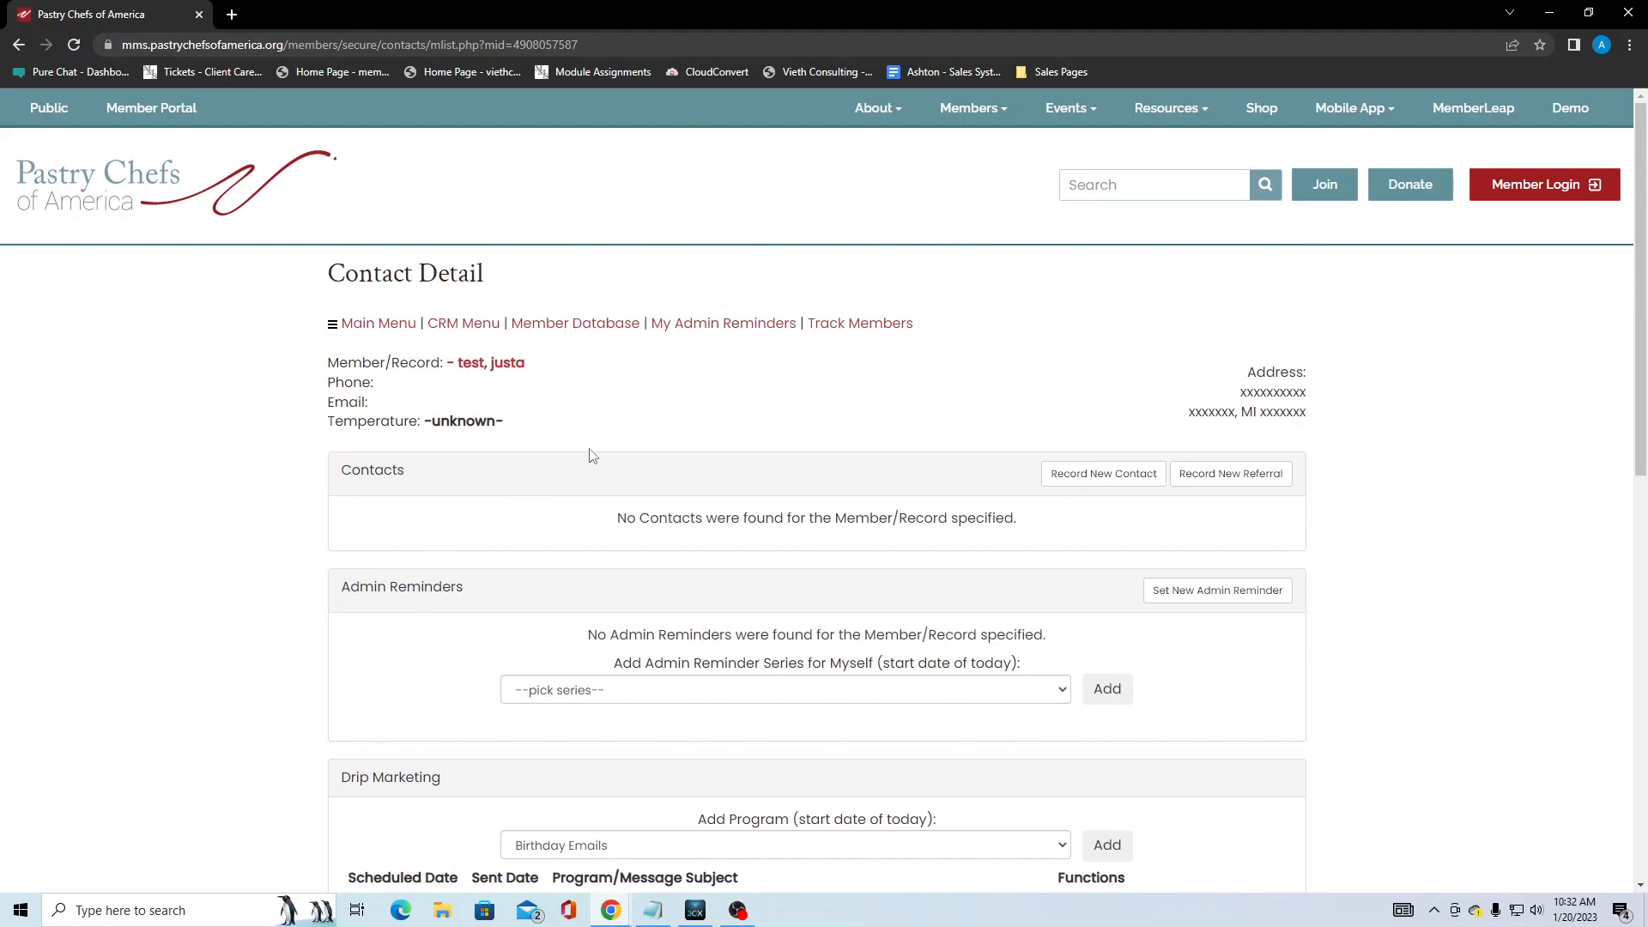
left_click(601, 332)
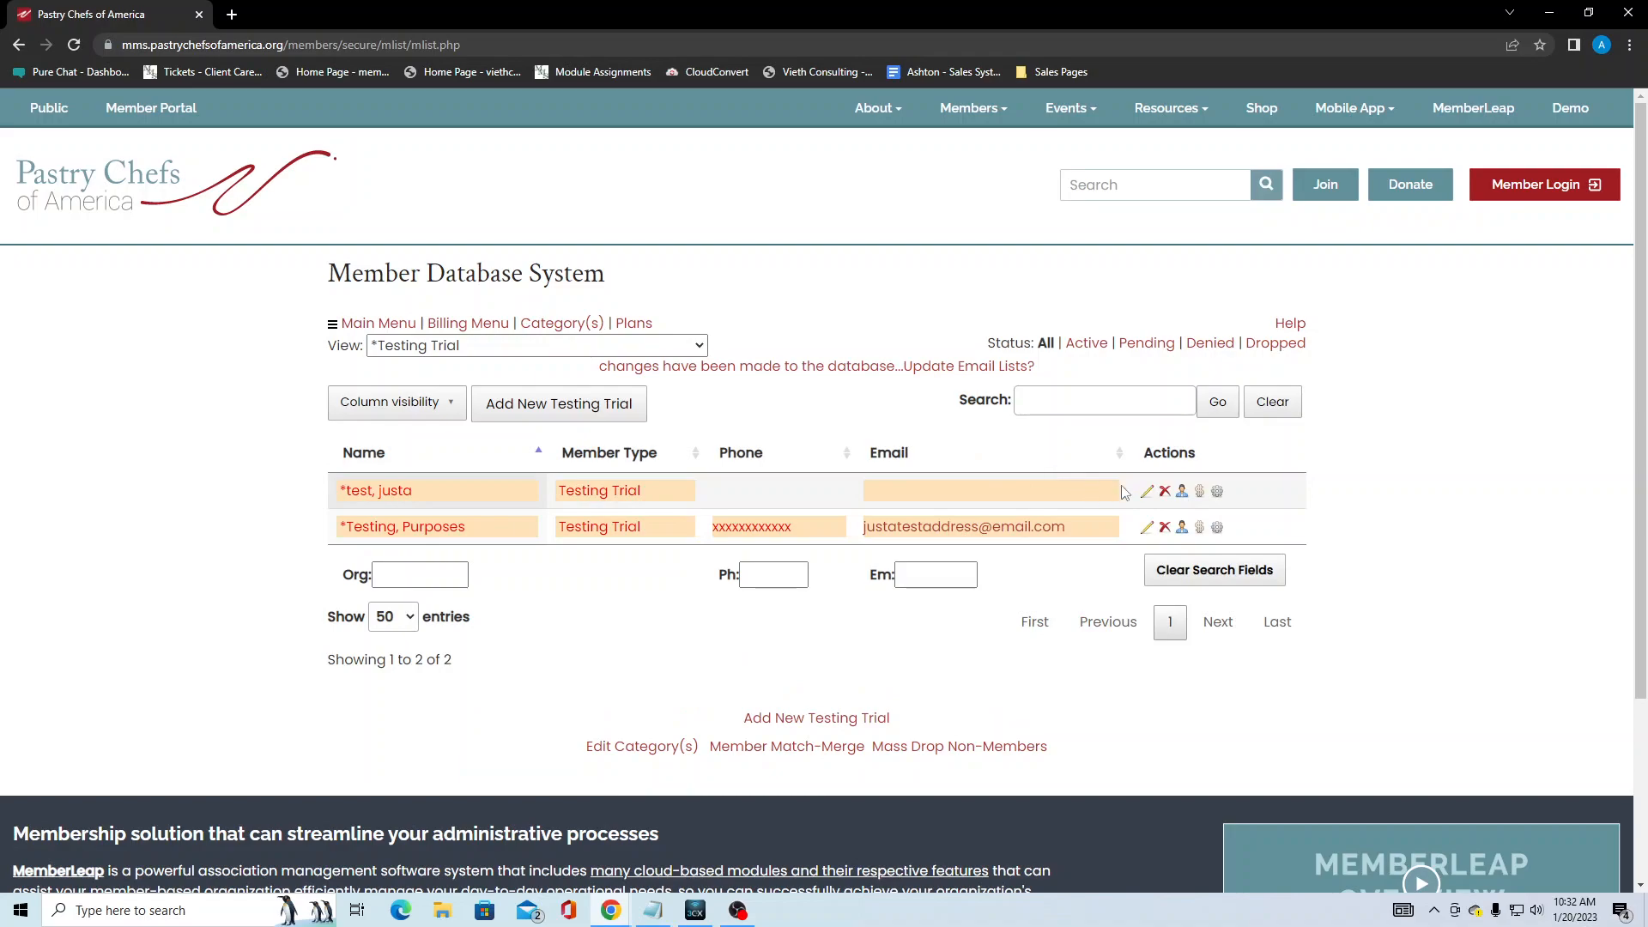
left_click(1183, 493)
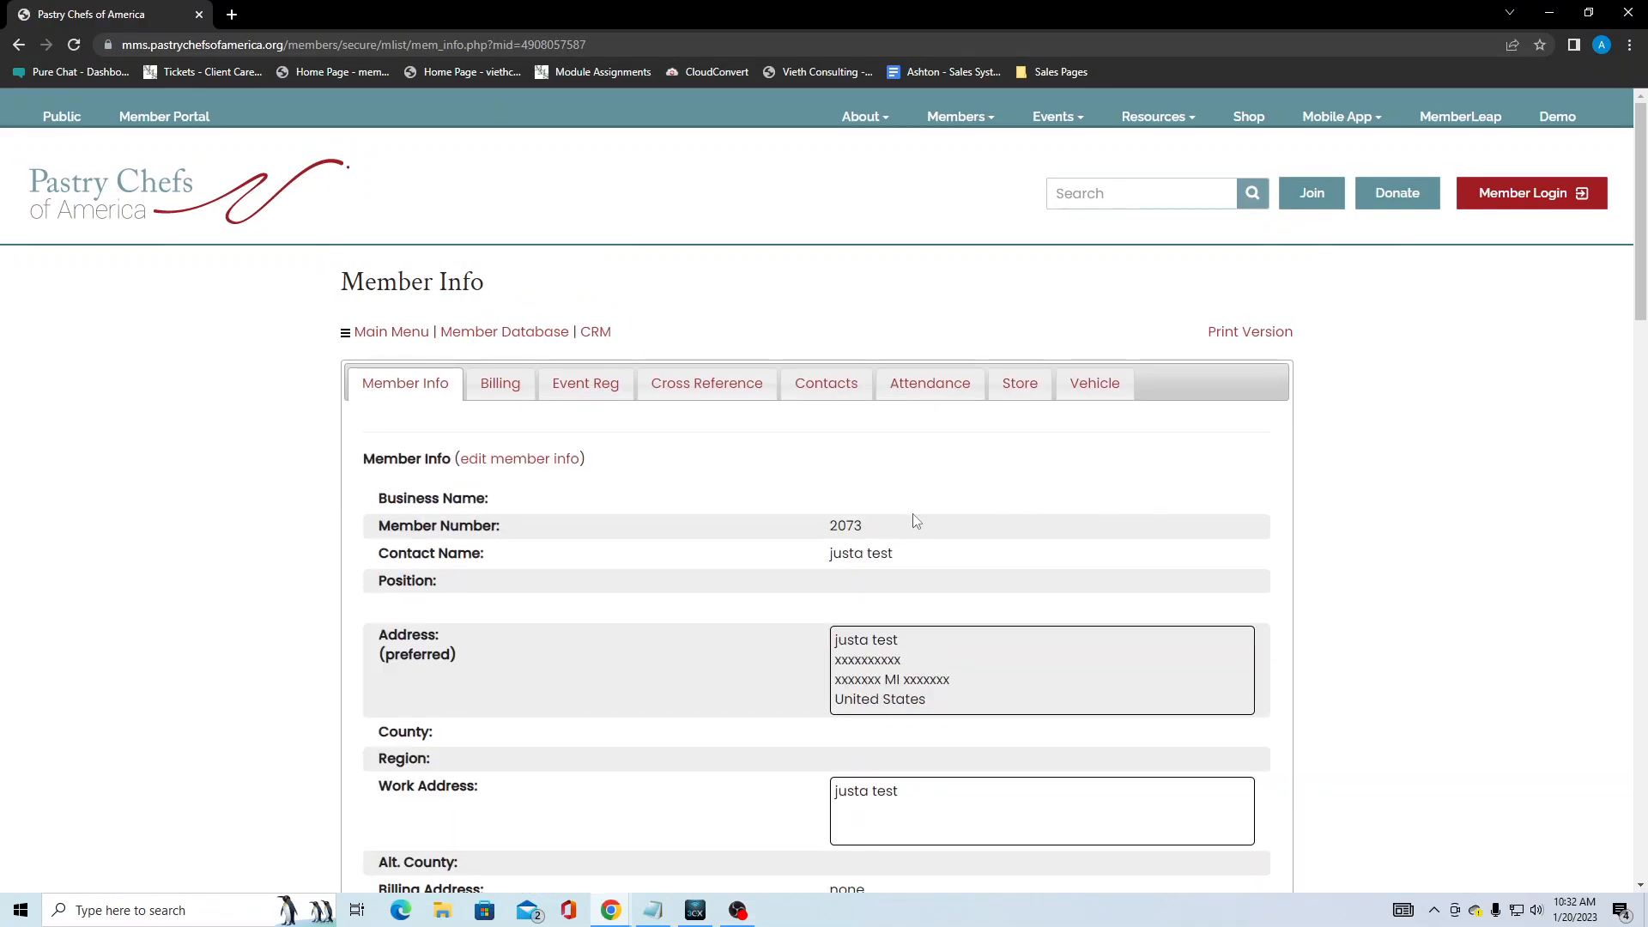
scroll(607, 517, "down", 9)
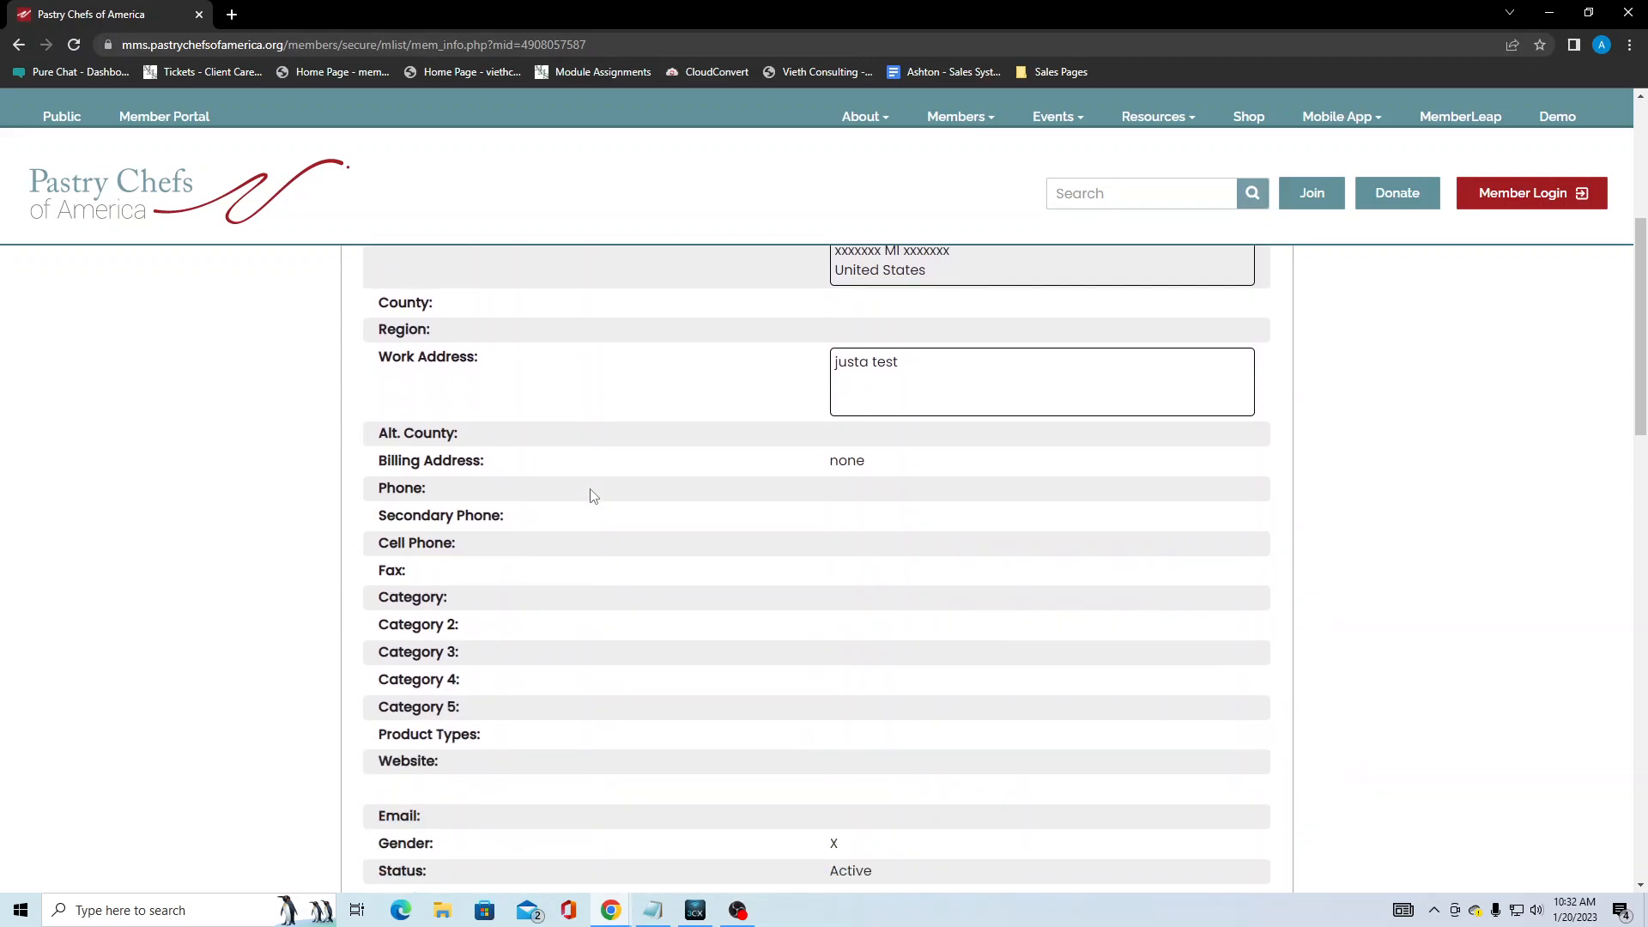
scroll(751, 511, "down", 3)
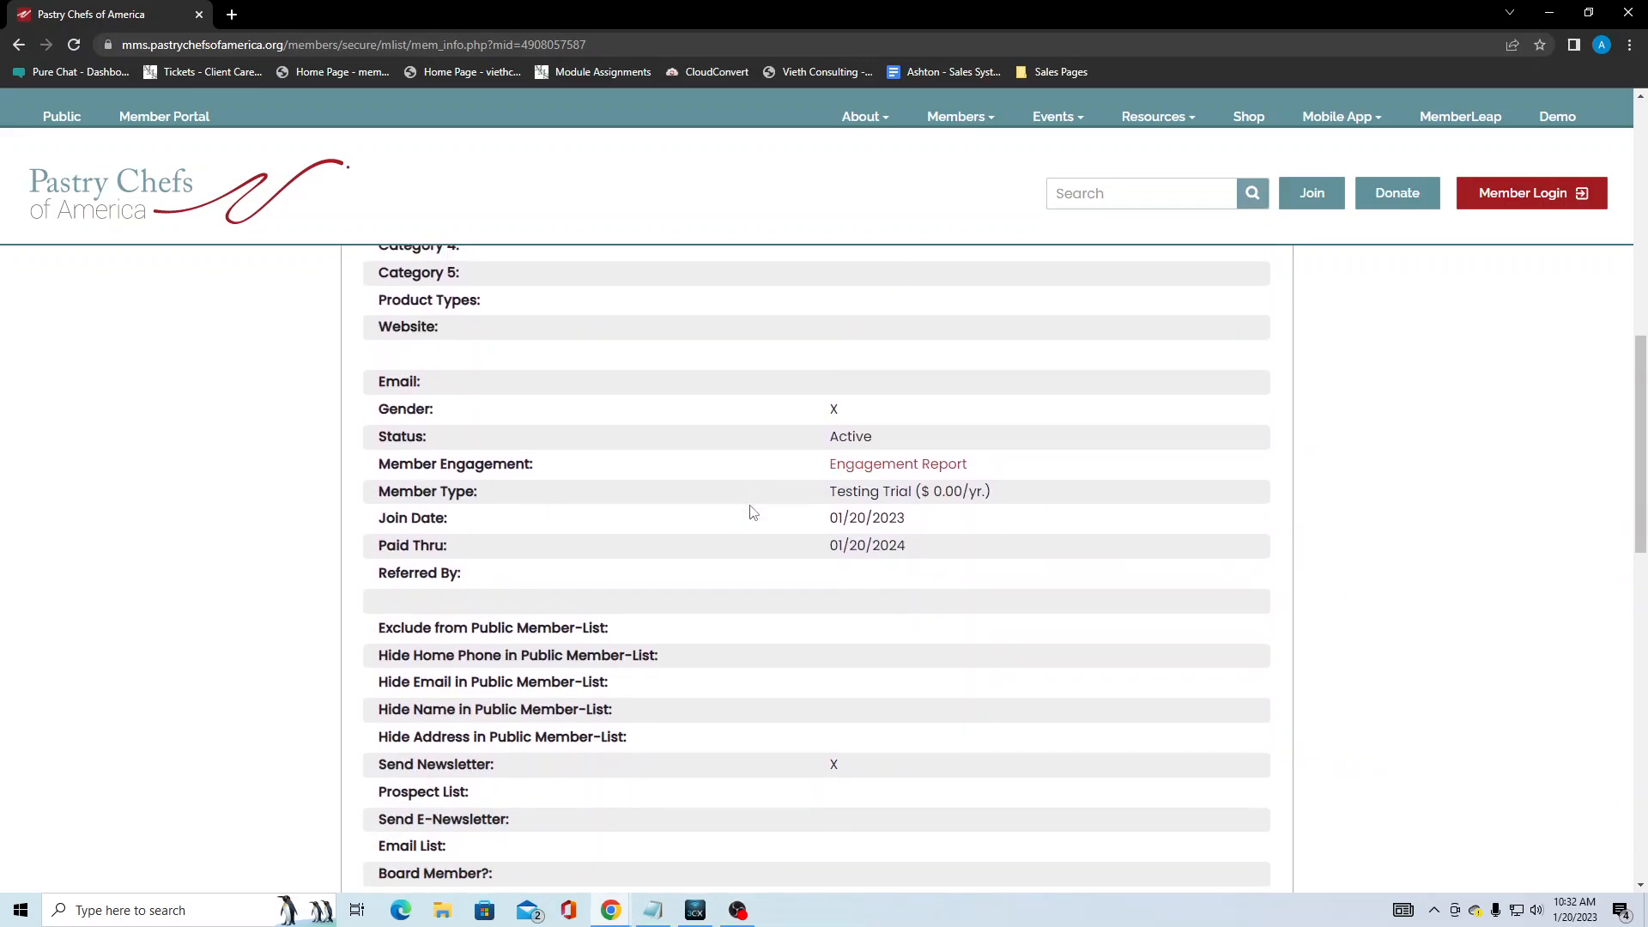
scroll(751, 511, "up", 2)
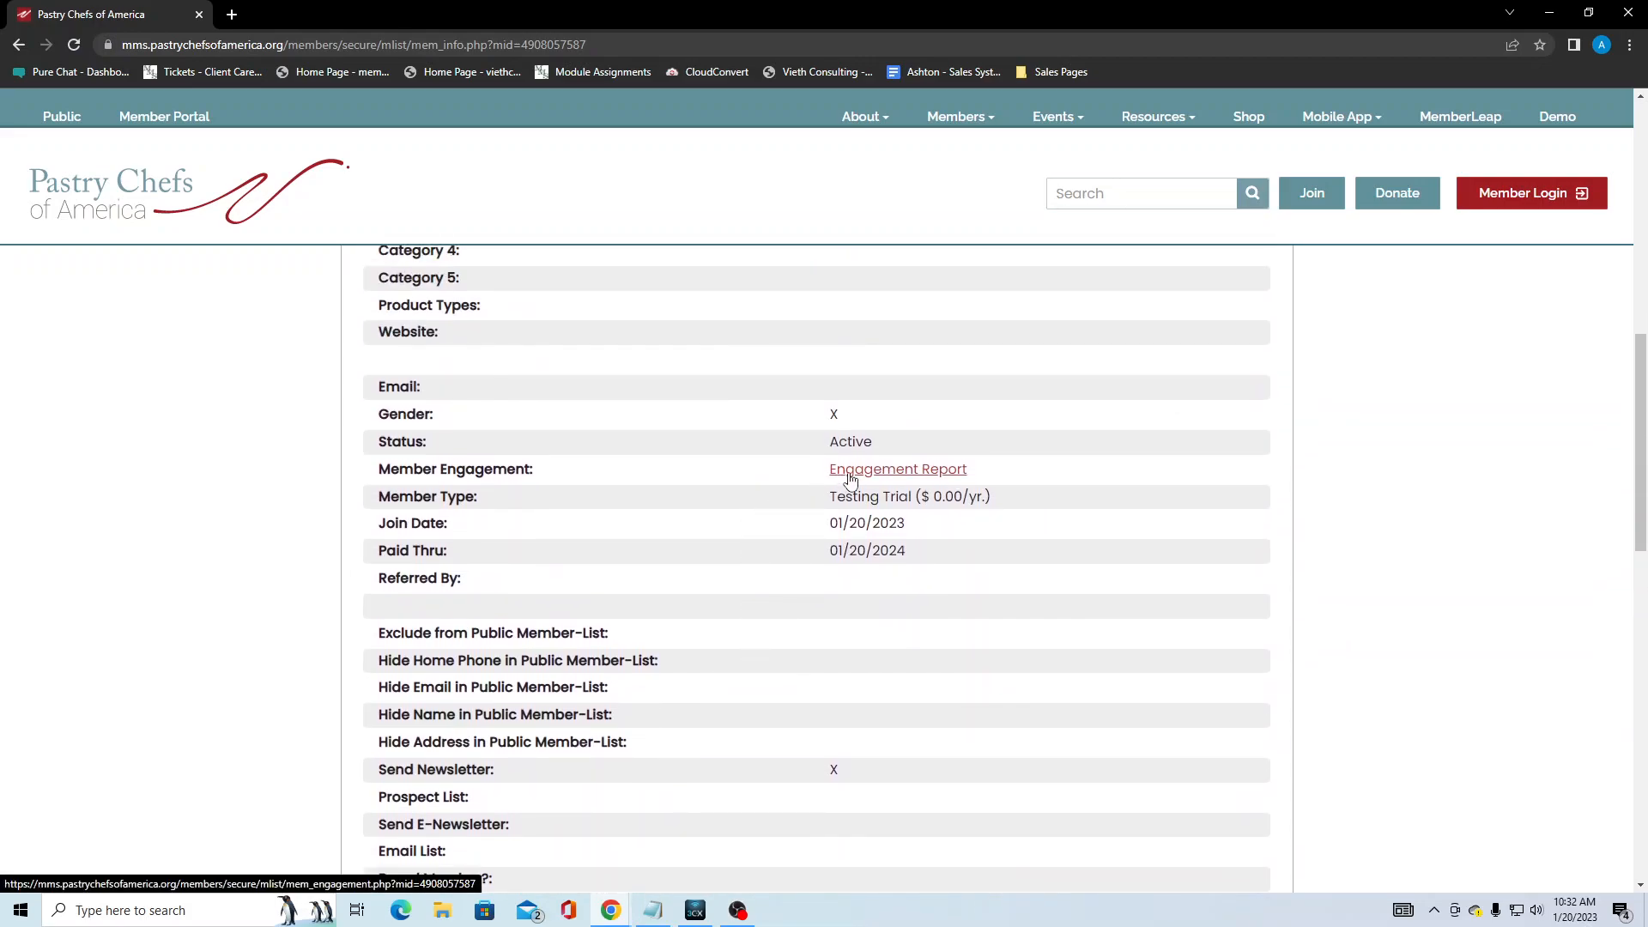
Step: Open the member's Engagement Report, examine the scoring criteria, total and engagement percentage, and return to the member list
left_click(850, 471)
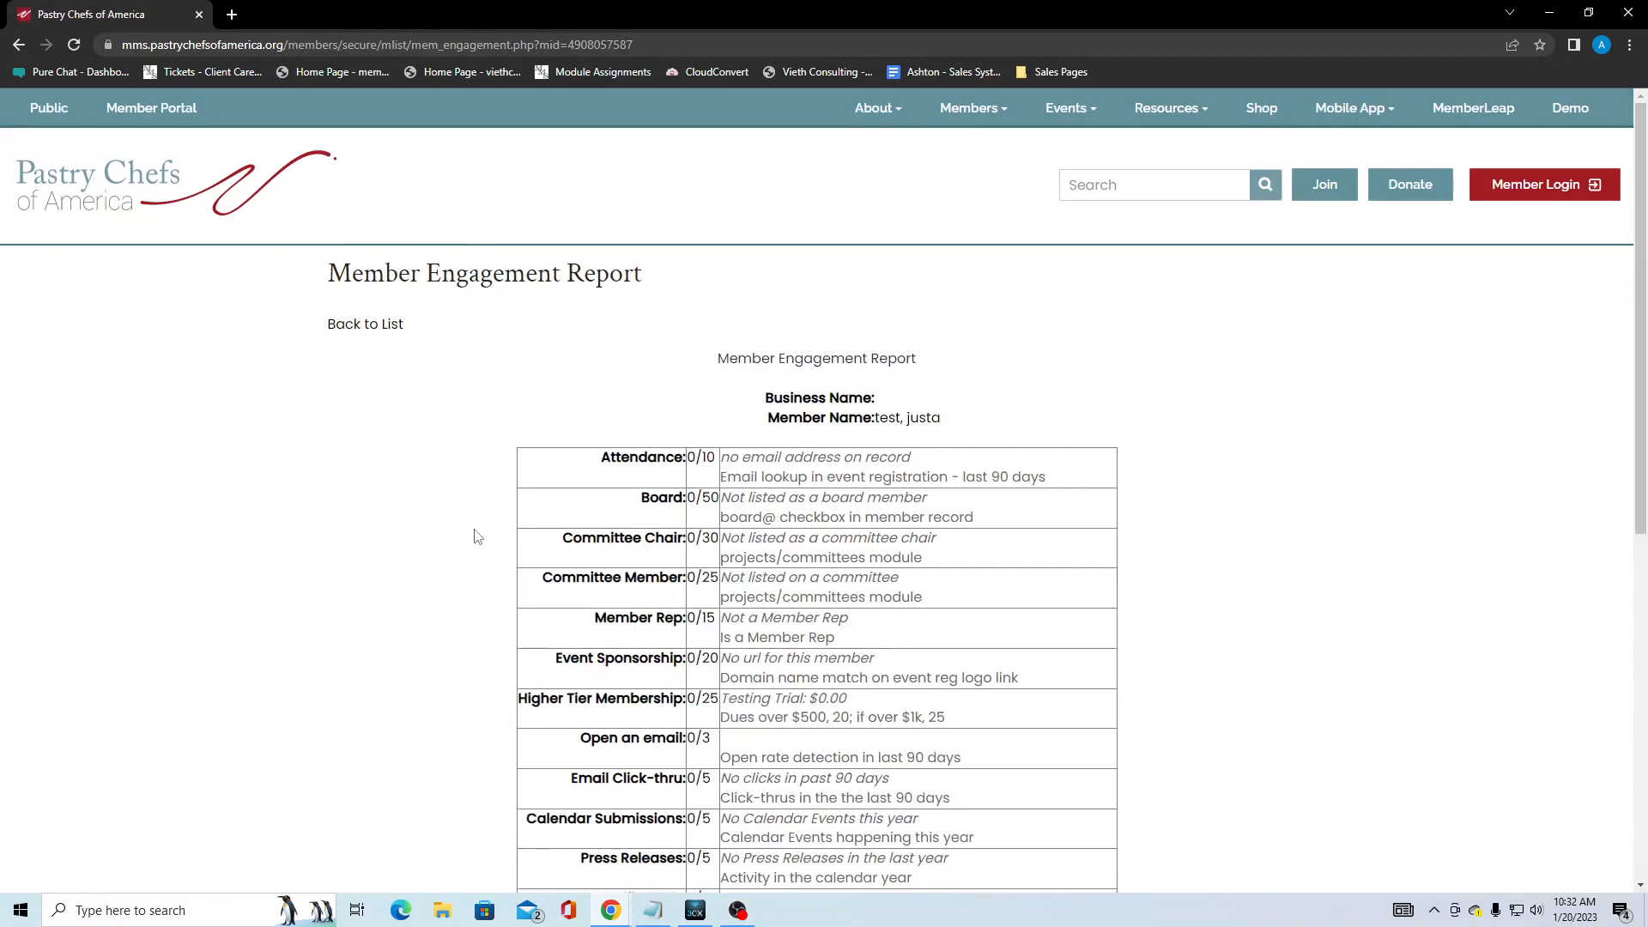
scroll(421, 506, "down", 1)
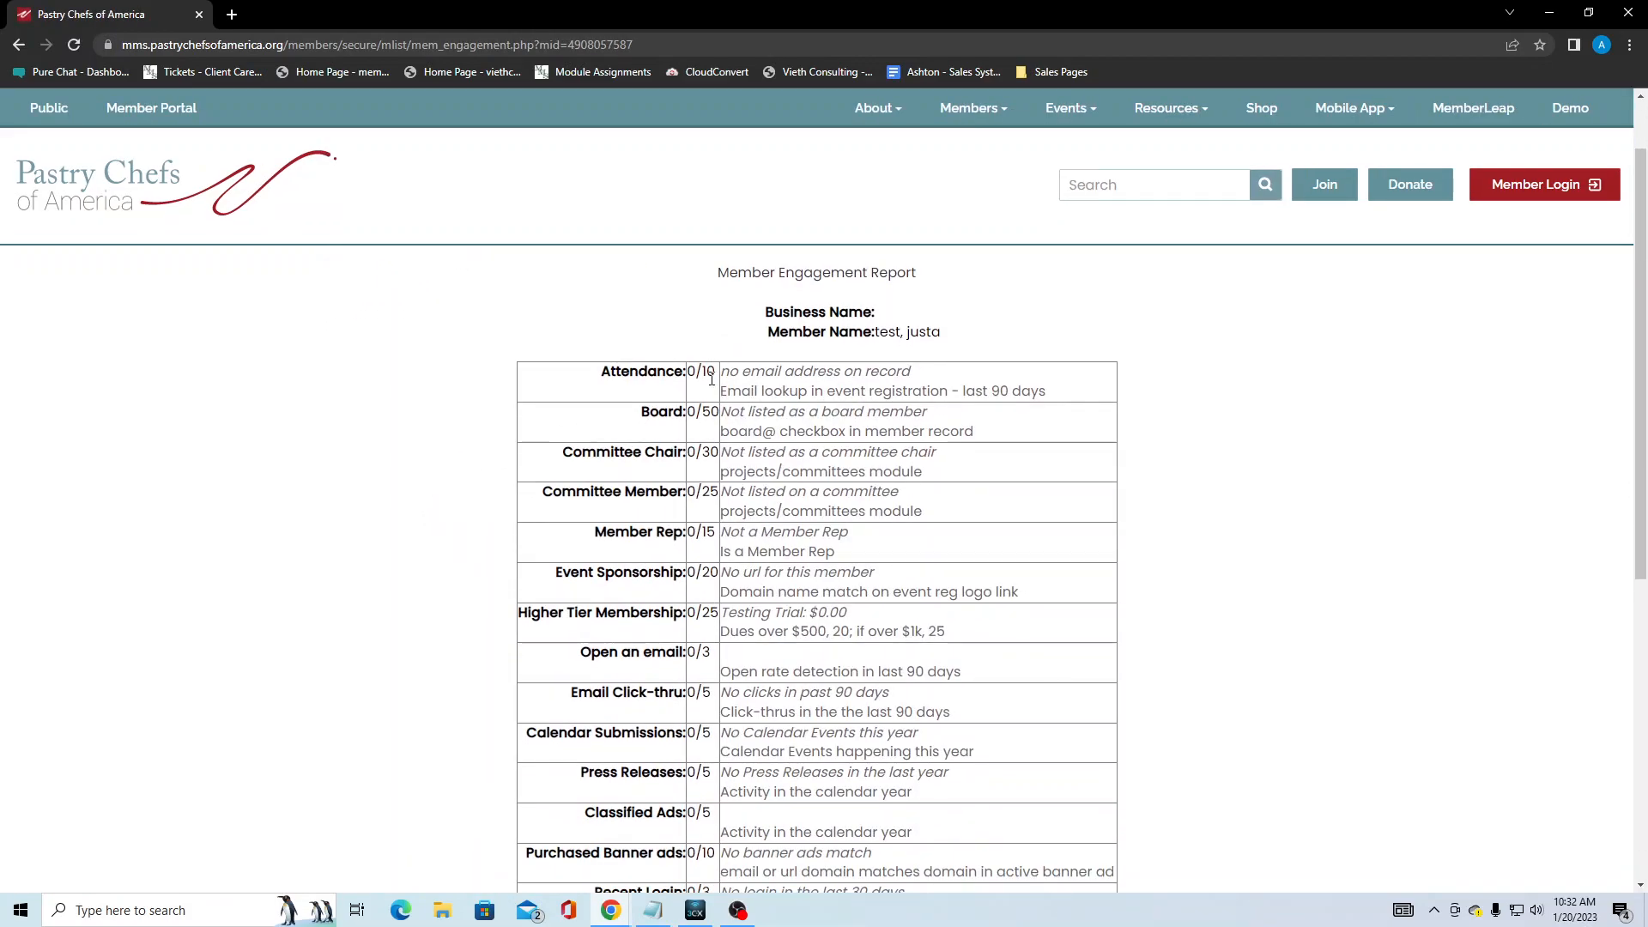
scroll(717, 431, "down", 1)
scroll(717, 432, "down", 1)
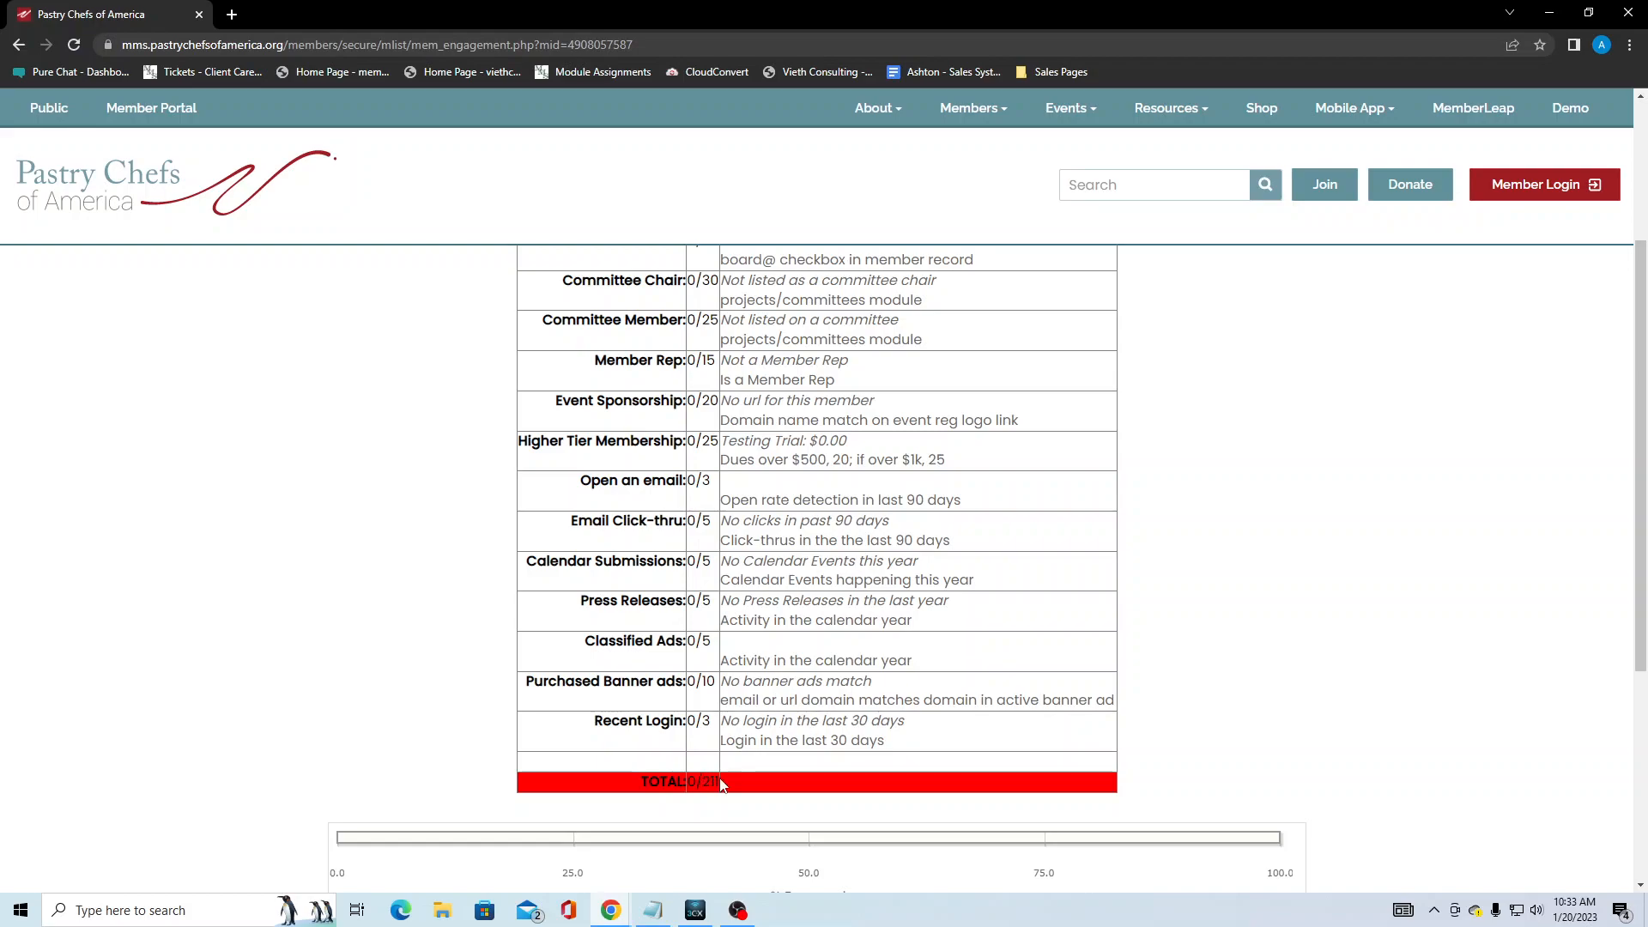
scroll(623, 798, "down", 1)
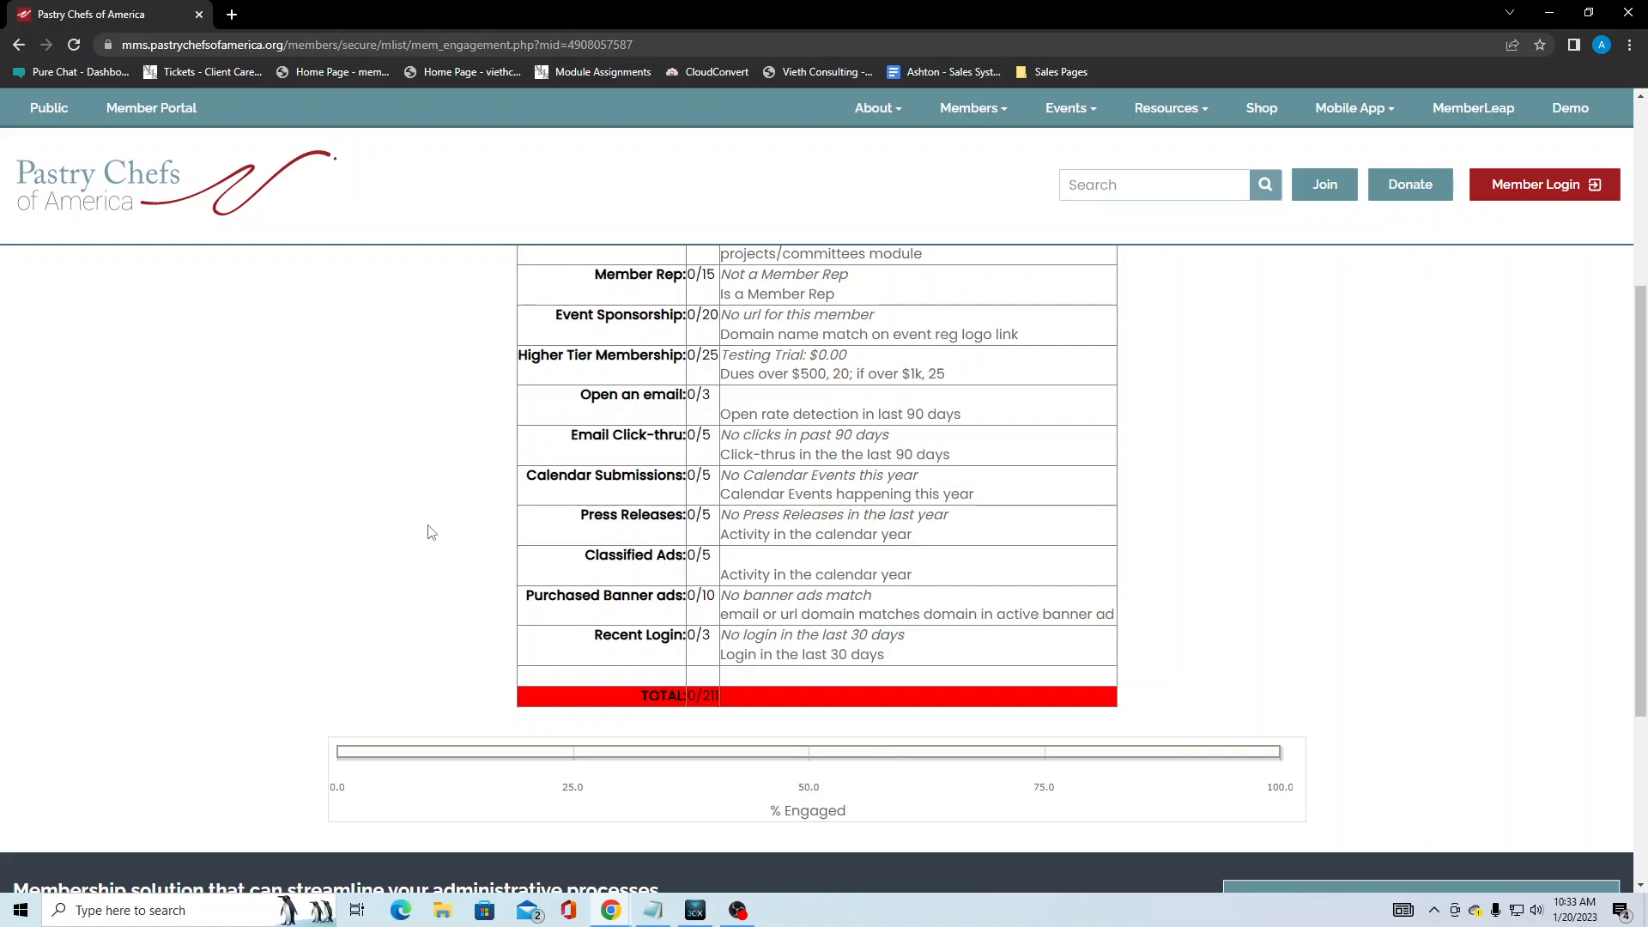
scroll(435, 537, "up", 4)
left_click(366, 325)
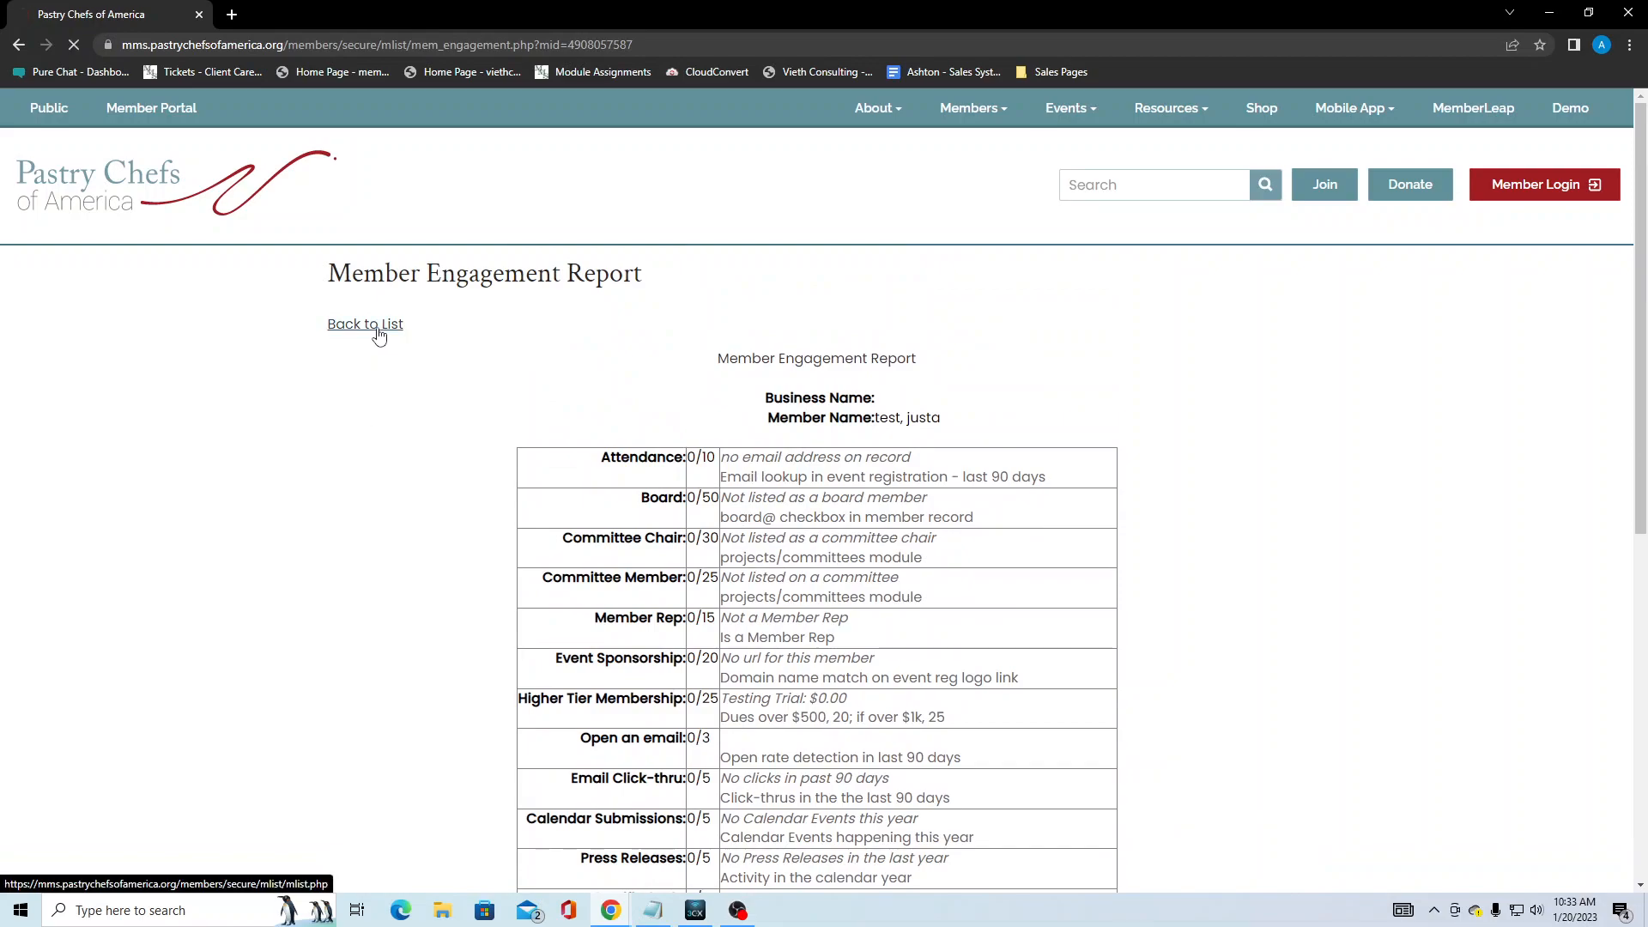